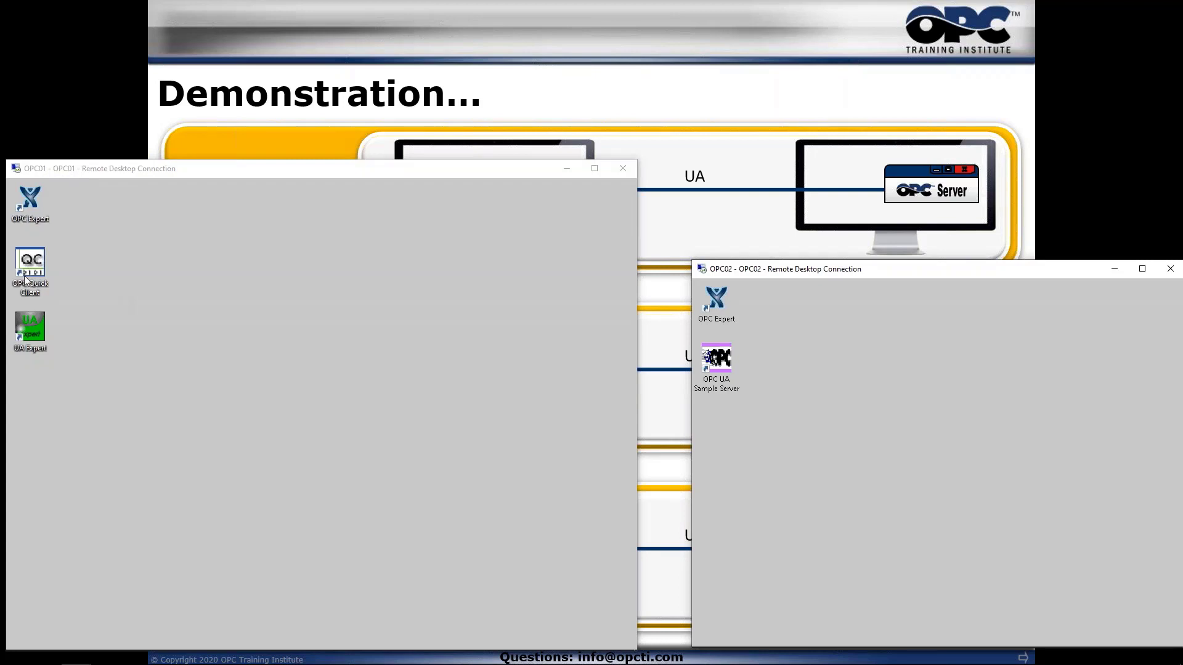
Start OPC Quick Client on OPC01 and open the properties for a new server connection
left_click(25, 280)
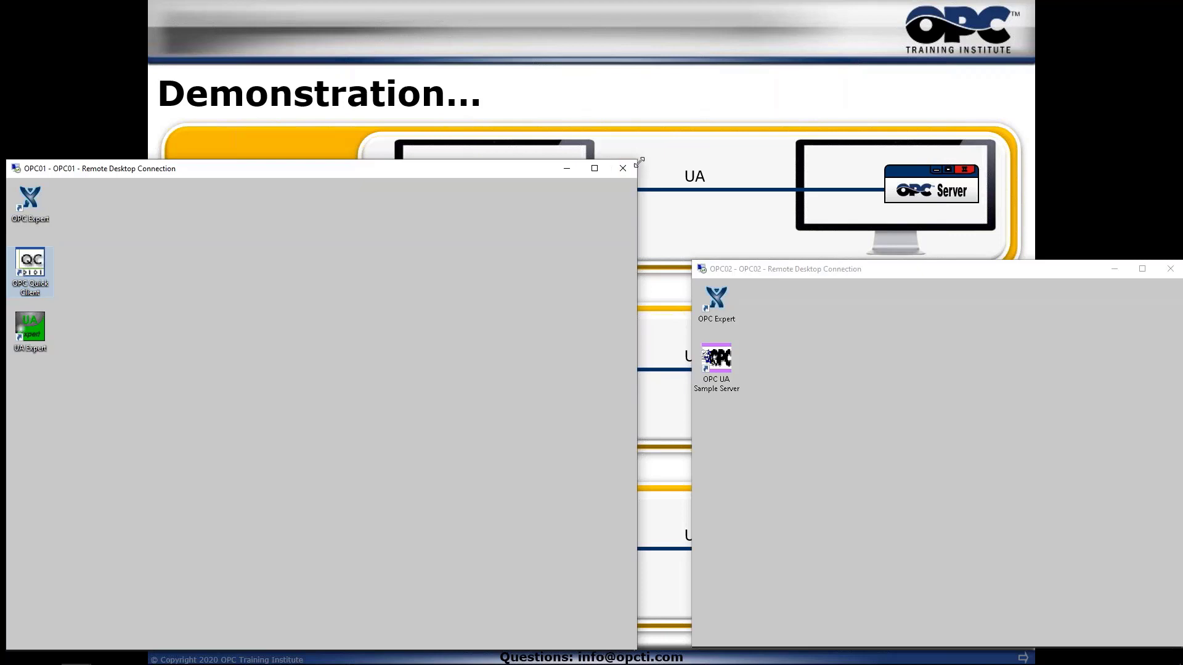
left_click_drag(637, 164, 564, 270)
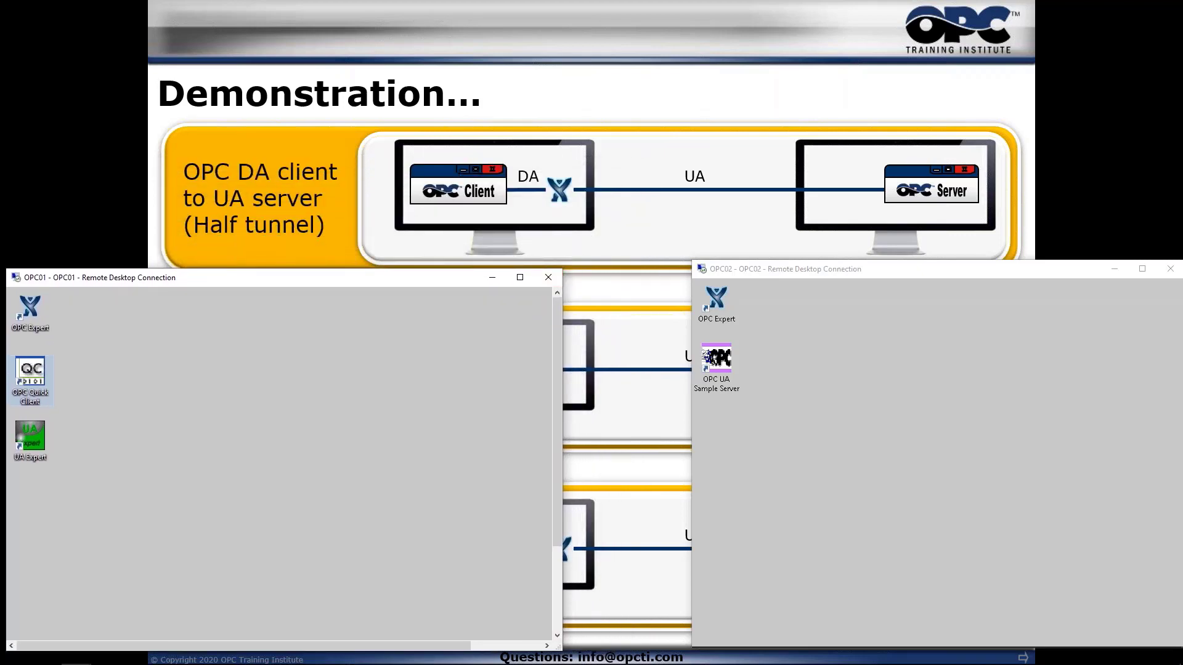
double_click(33, 379)
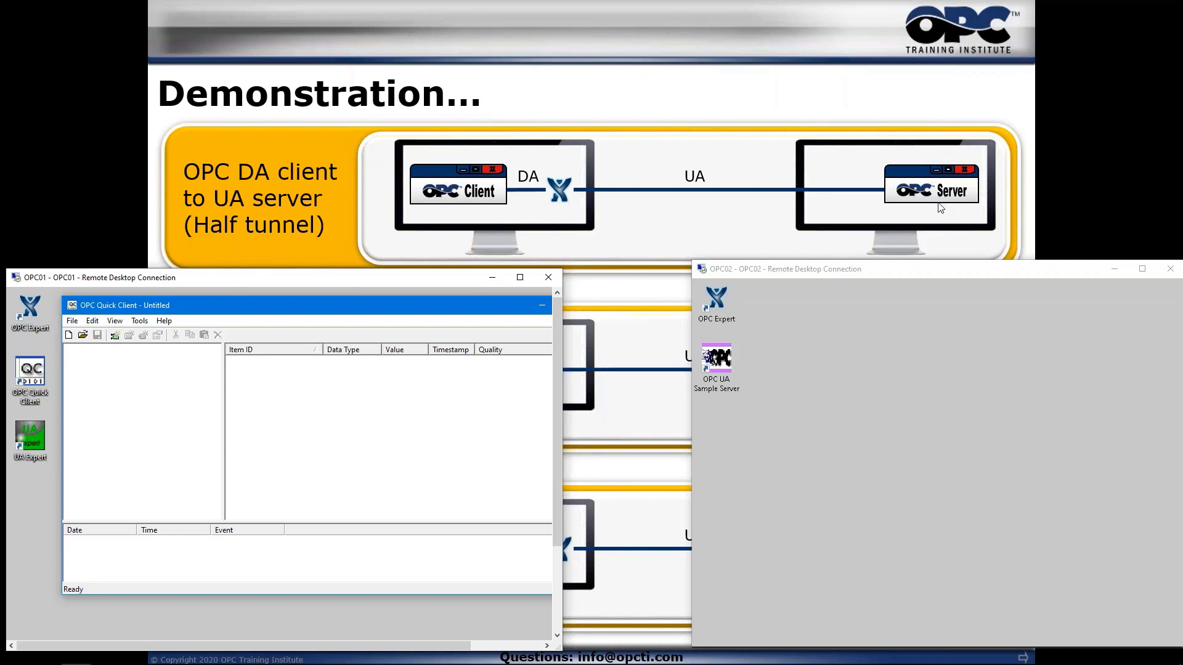
left_click(115, 335)
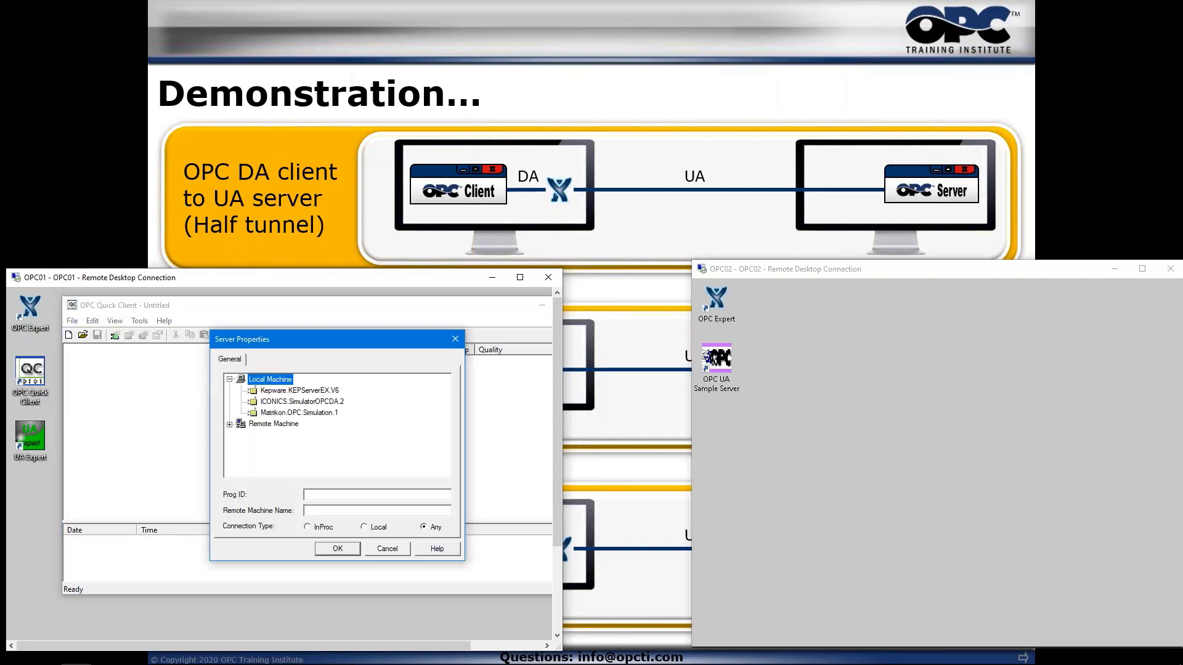
Examine which OPC DA servers Quick Client offers under Local Machine, going through the Kepware, ICONICS and Matrikon entries
left_click(292, 394)
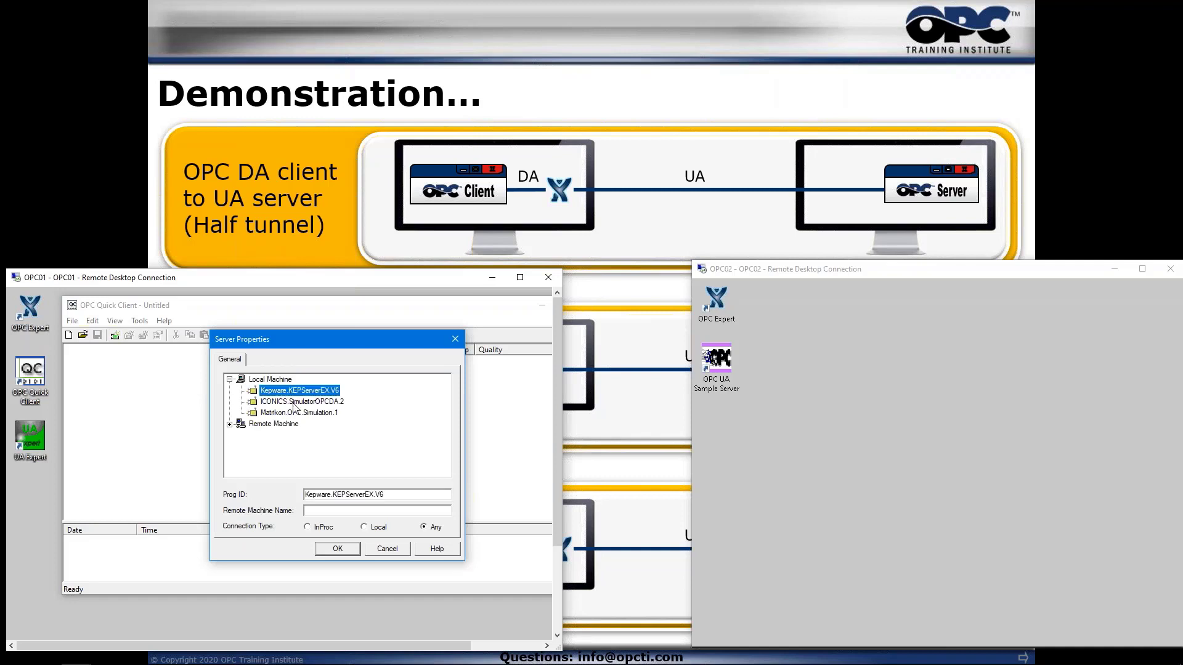
left_click(295, 402)
left_click(293, 424)
left_click(287, 392)
left_click(287, 402)
left_click(289, 412)
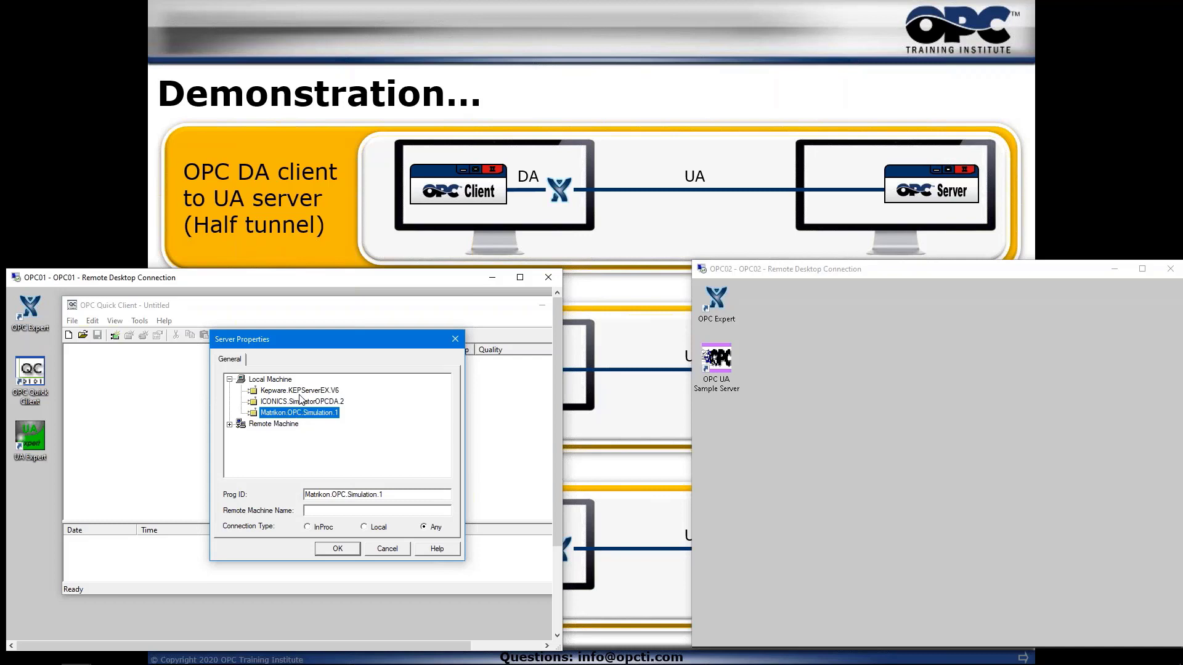
left_click(302, 392)
left_click(301, 402)
left_click(299, 414)
Browse Remote Machine through Microsoft Windows Network to the OPCTI domain, looking for remote OPC servers
left_click(229, 425)
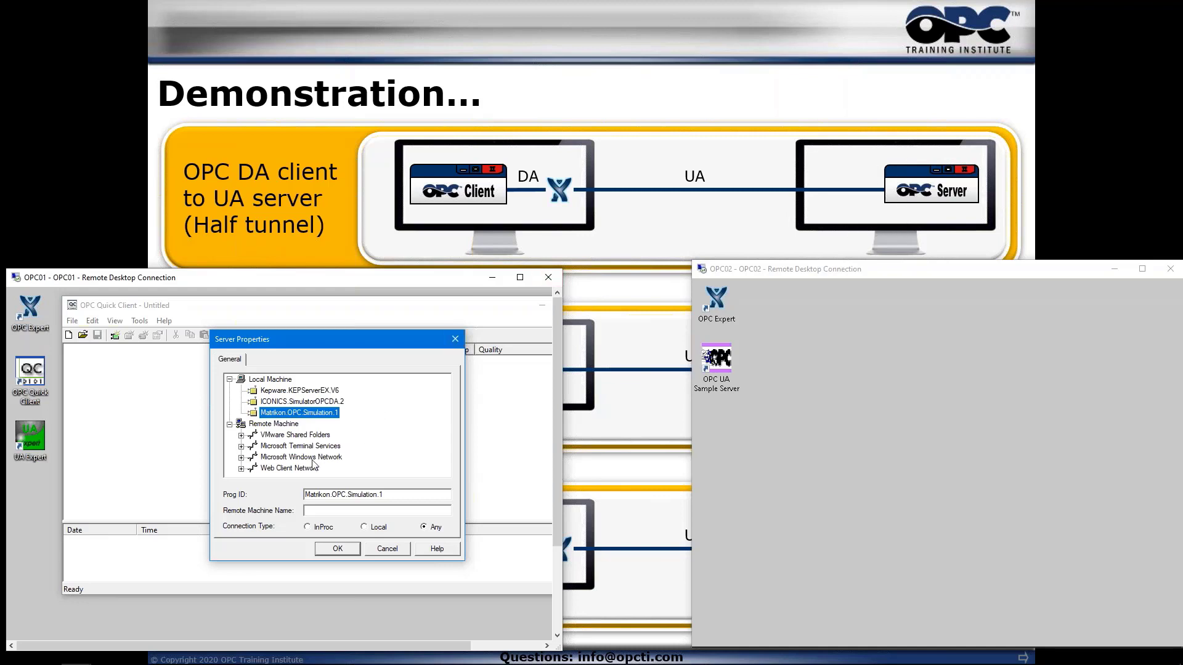
left_click(241, 457)
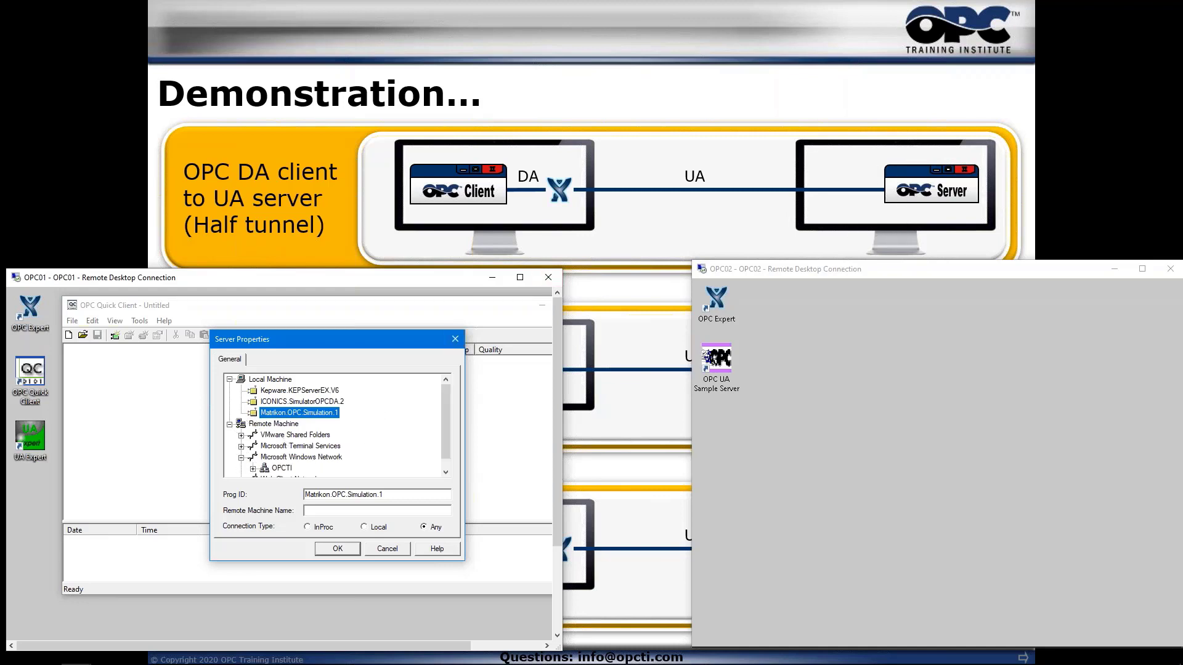
left_click(253, 469)
scroll(450, 456, "down", 1)
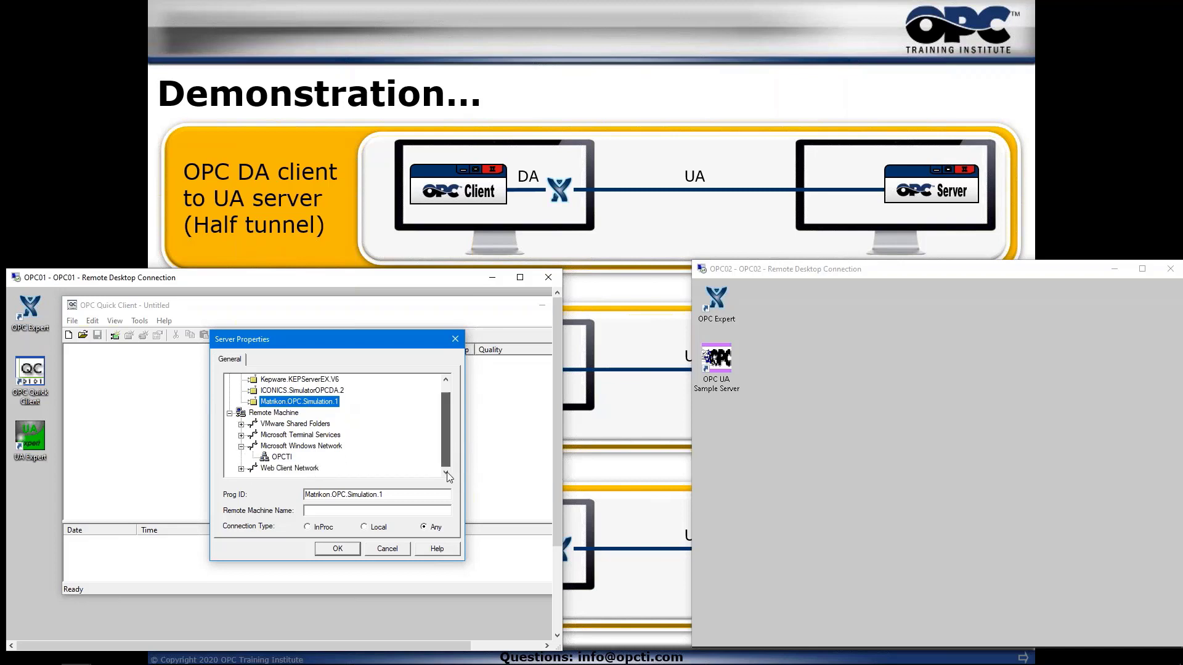
left_click(283, 457)
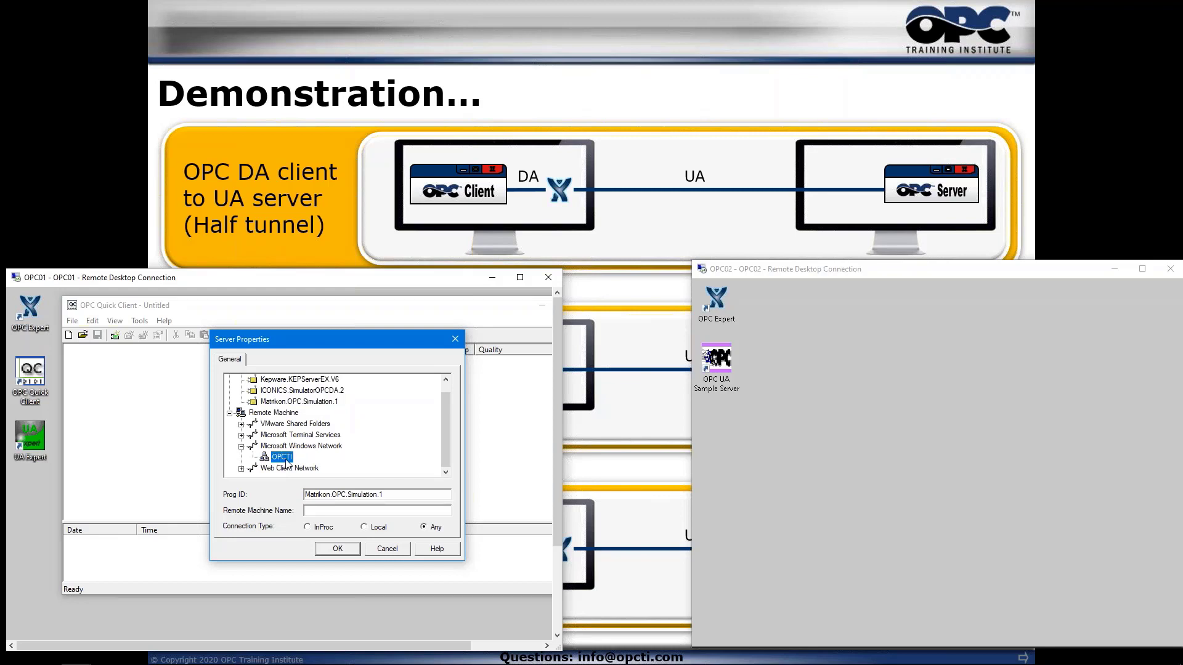
scroll(447, 450, "up", 1)
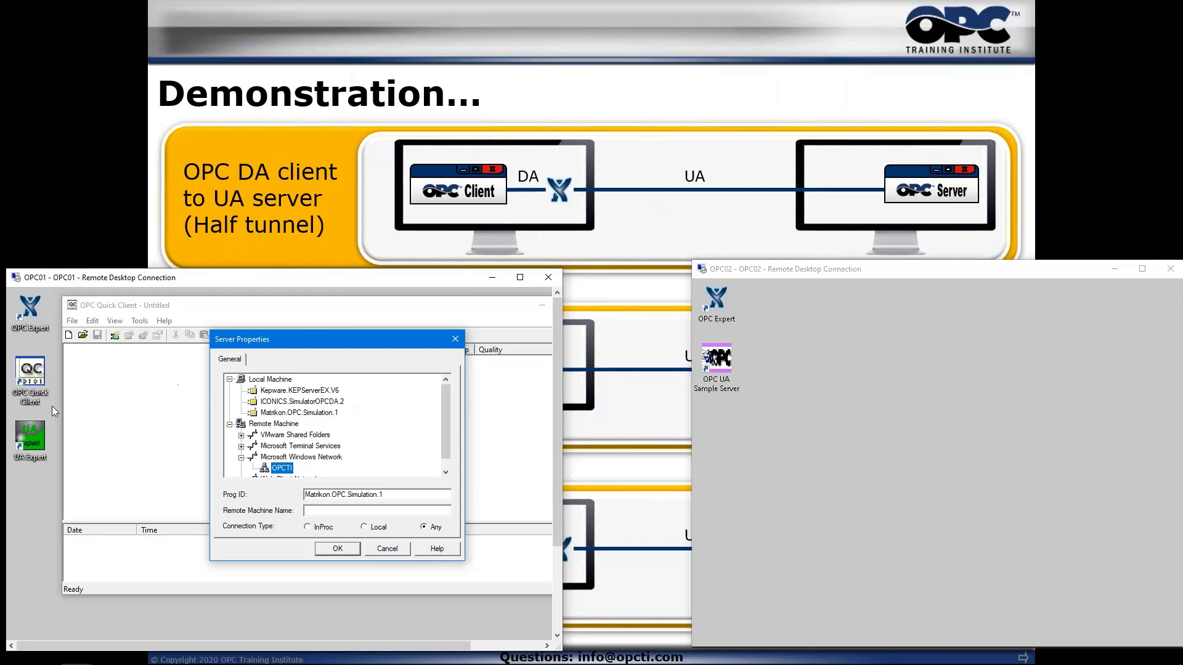
Start OPC Expert on OPC01 and arrange its window so Quick Client's local server list stays visible above it
left_click(30, 320)
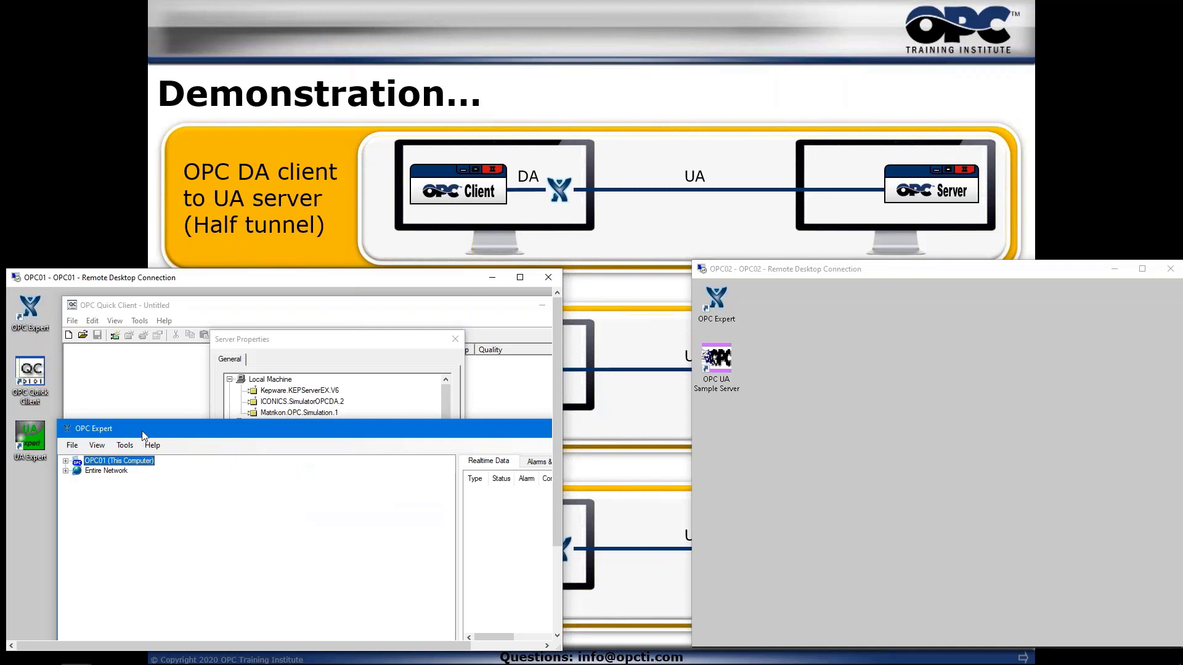
left_click_drag(140, 431, 102, 324)
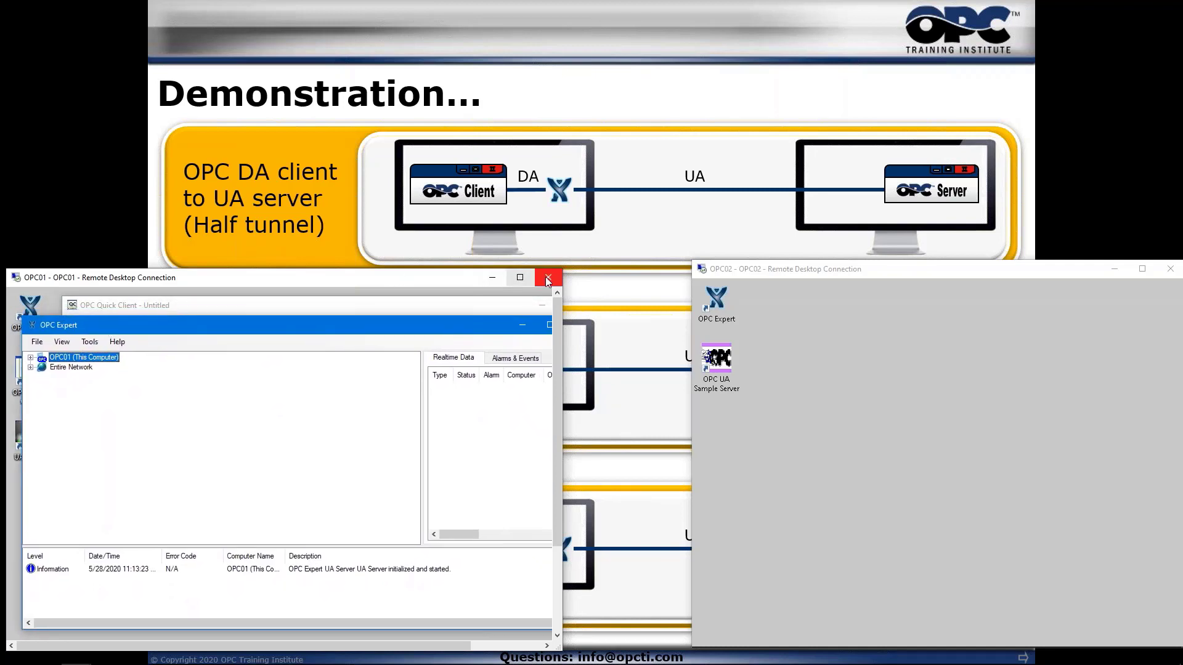
left_click_drag(562, 271, 722, 151)
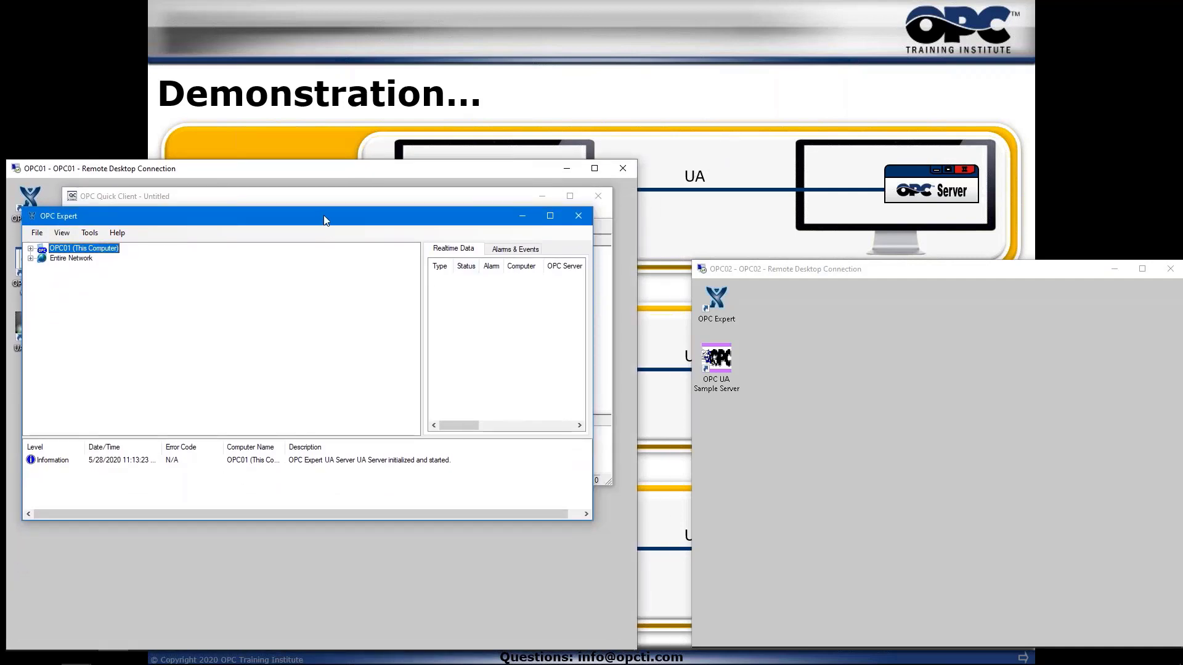
left_click_drag(326, 221, 352, 323)
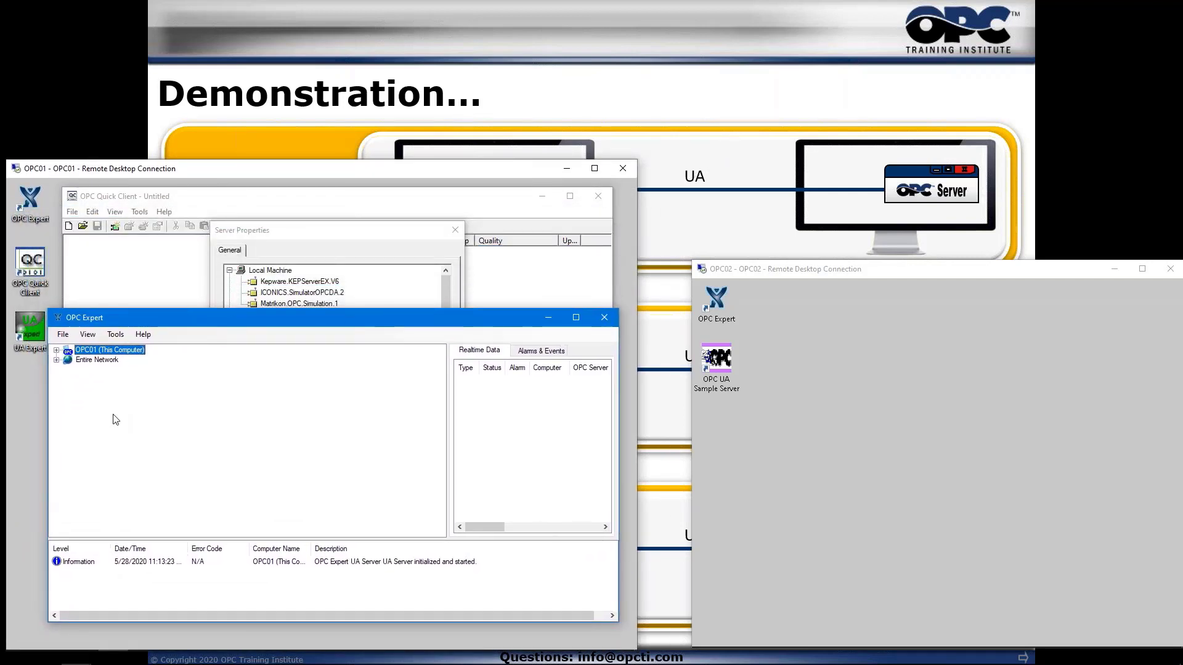
Expand OPC01 (This Computer) in OPC Expert and compare its DA and UA servers with Quick Client's local list
left_click(57, 350)
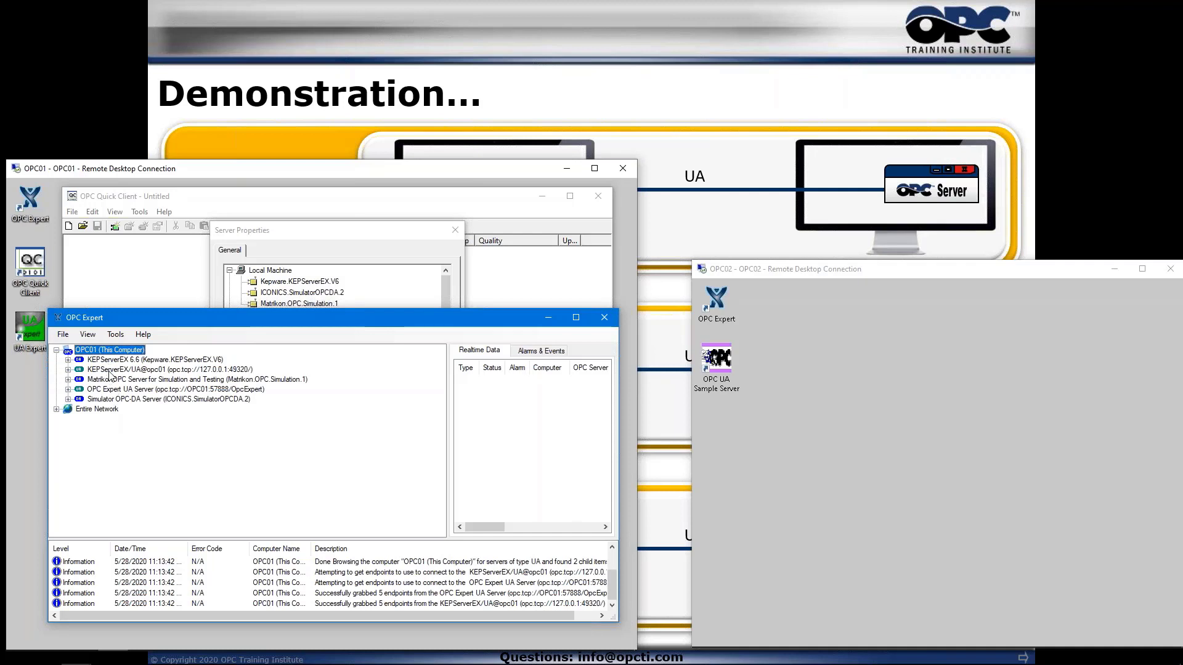
left_click(107, 361)
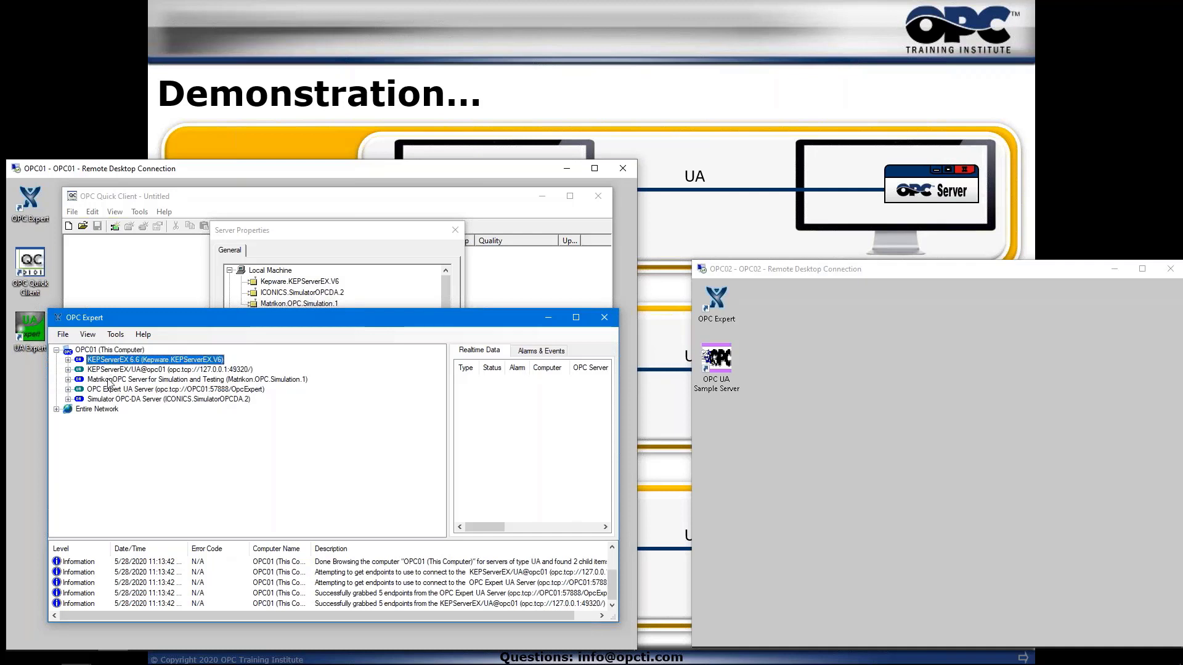
left_click(108, 382)
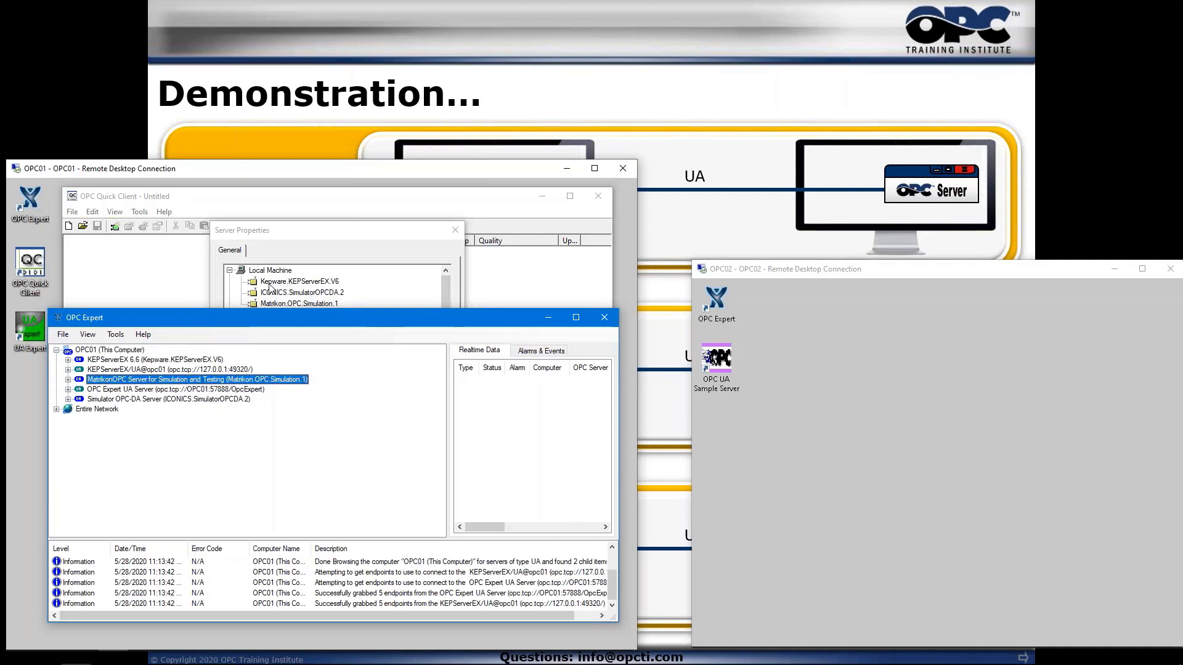
left_click(117, 363)
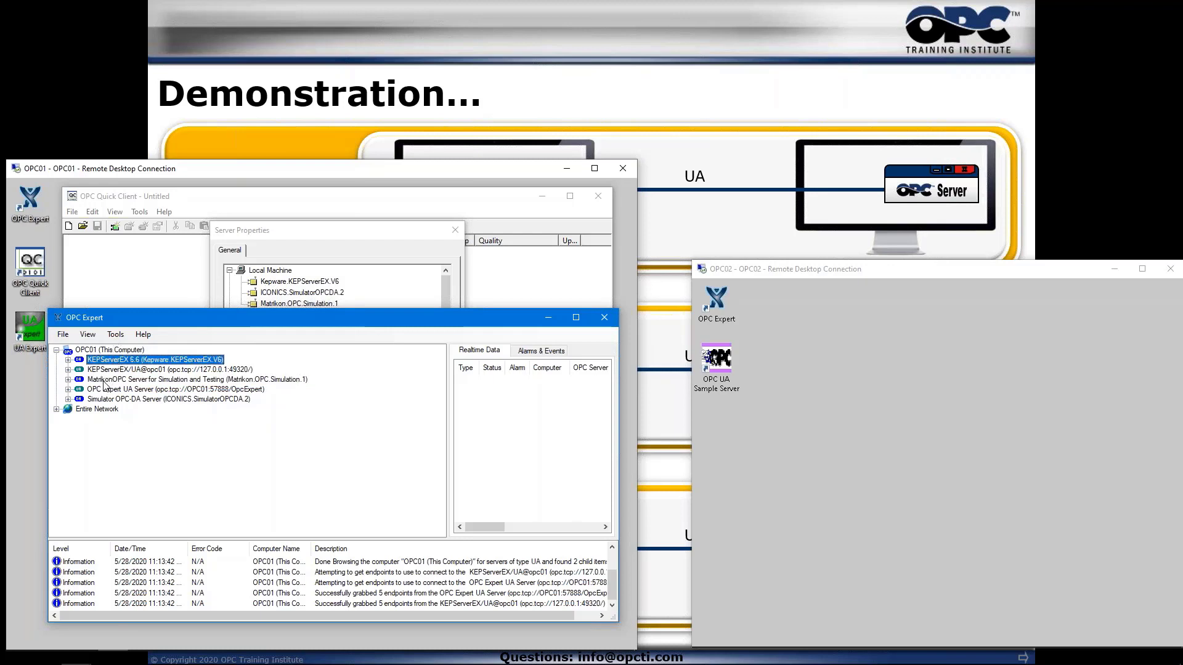
left_click(104, 382)
left_click(111, 401)
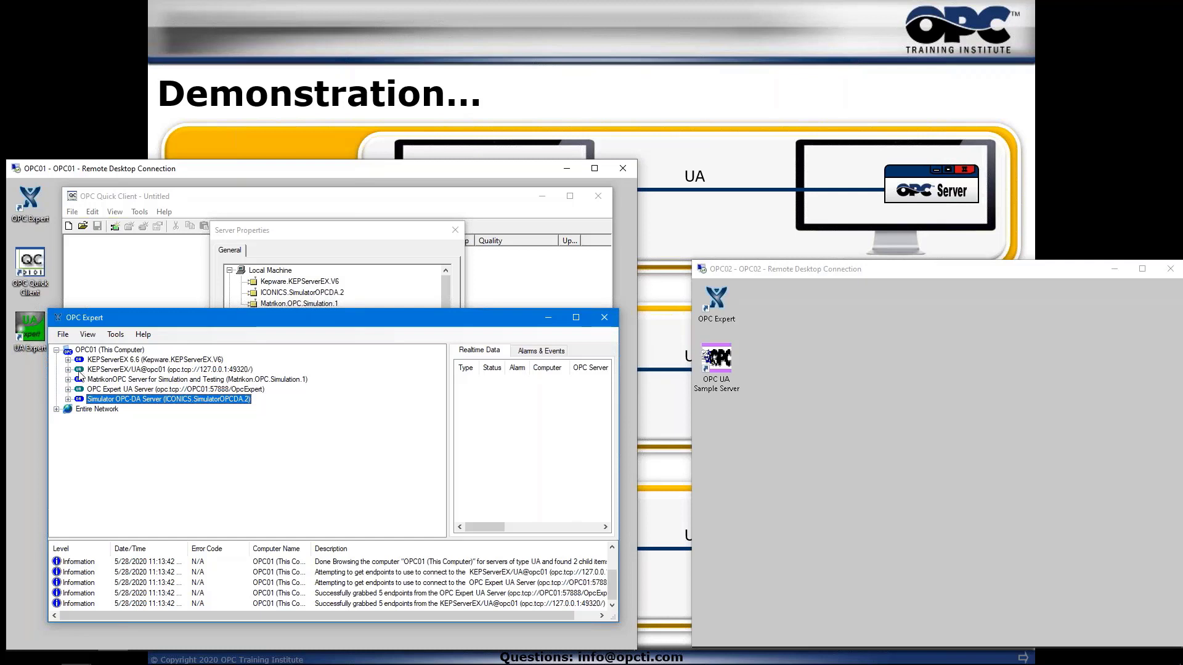
left_click(97, 390)
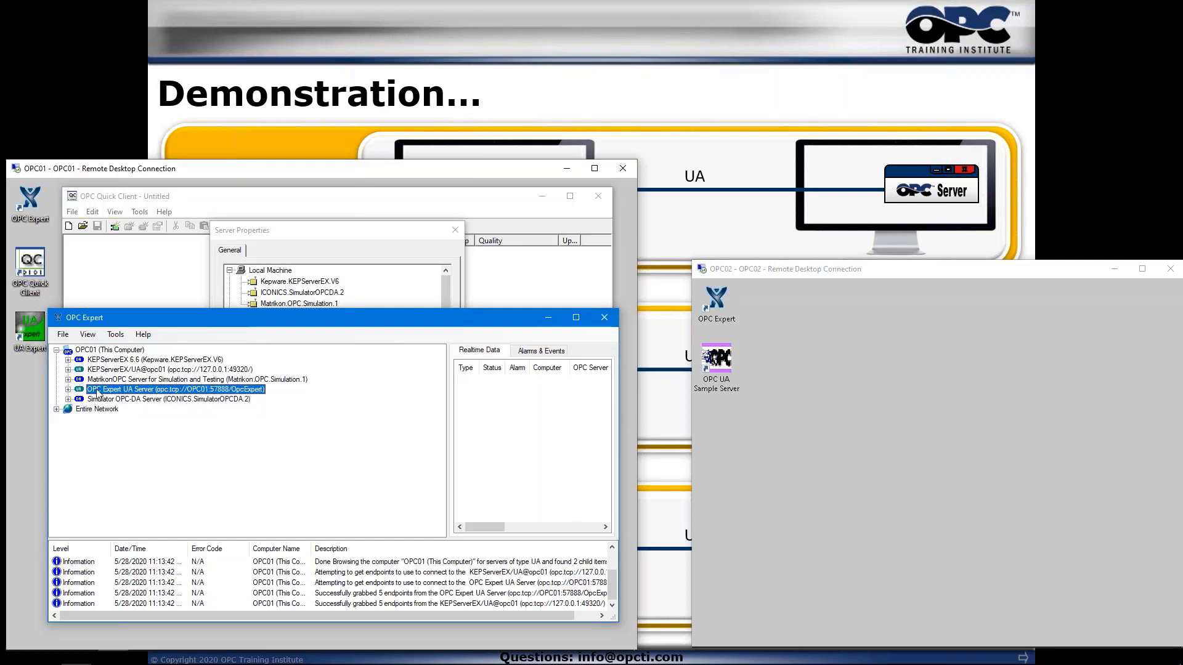
left_click(100, 371)
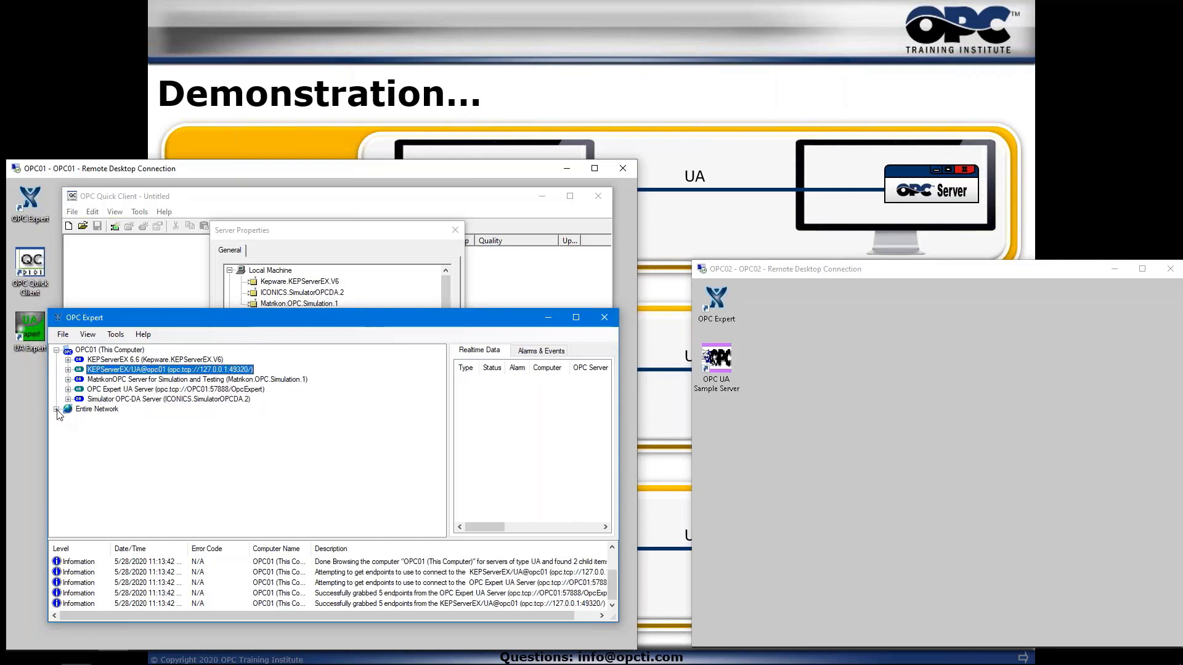
Add the computer OPC02 to Entire Network and expand it to browse its OPC servers
left_click(58, 409)
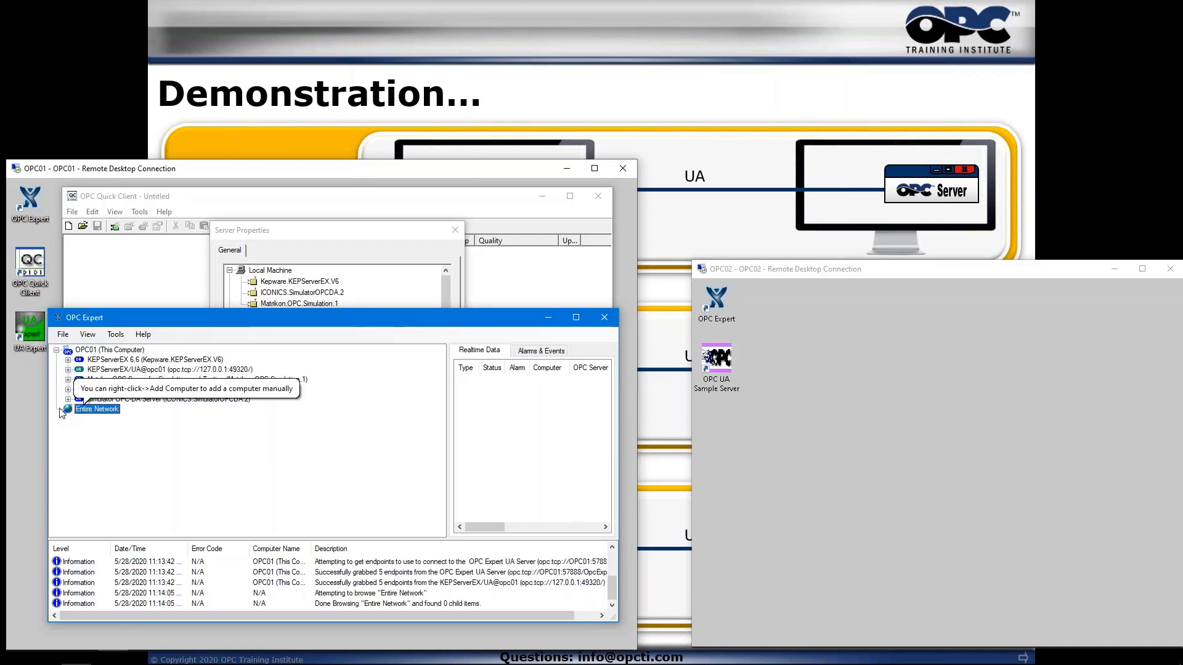
right_click(96, 417)
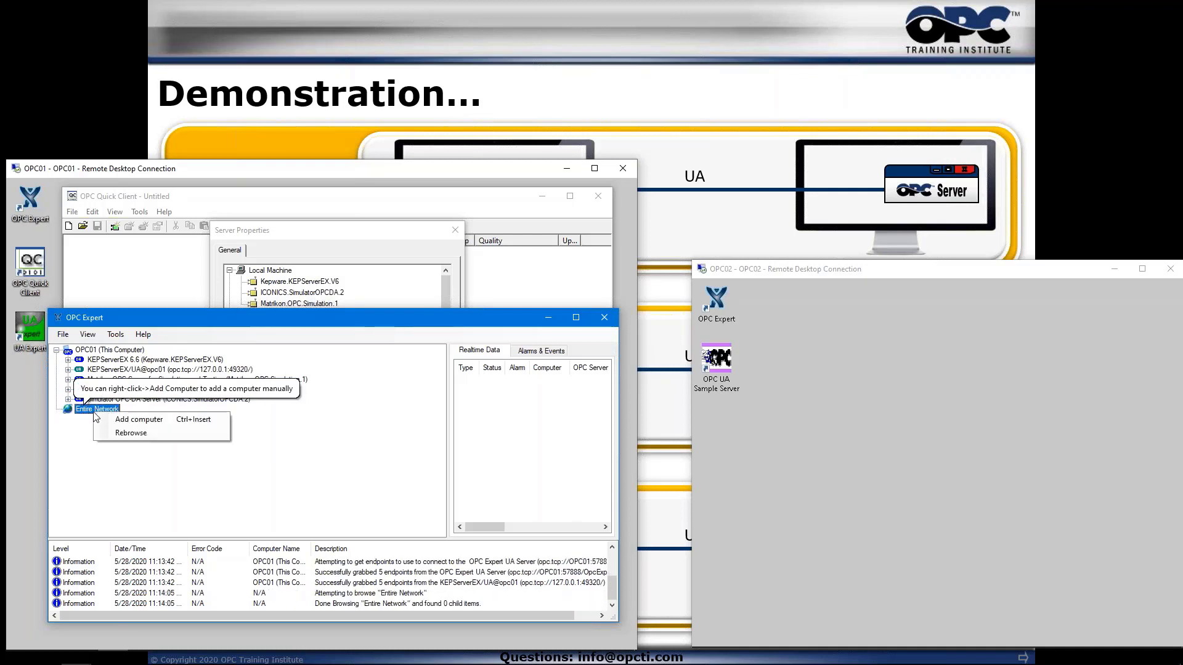
left_click(130, 419)
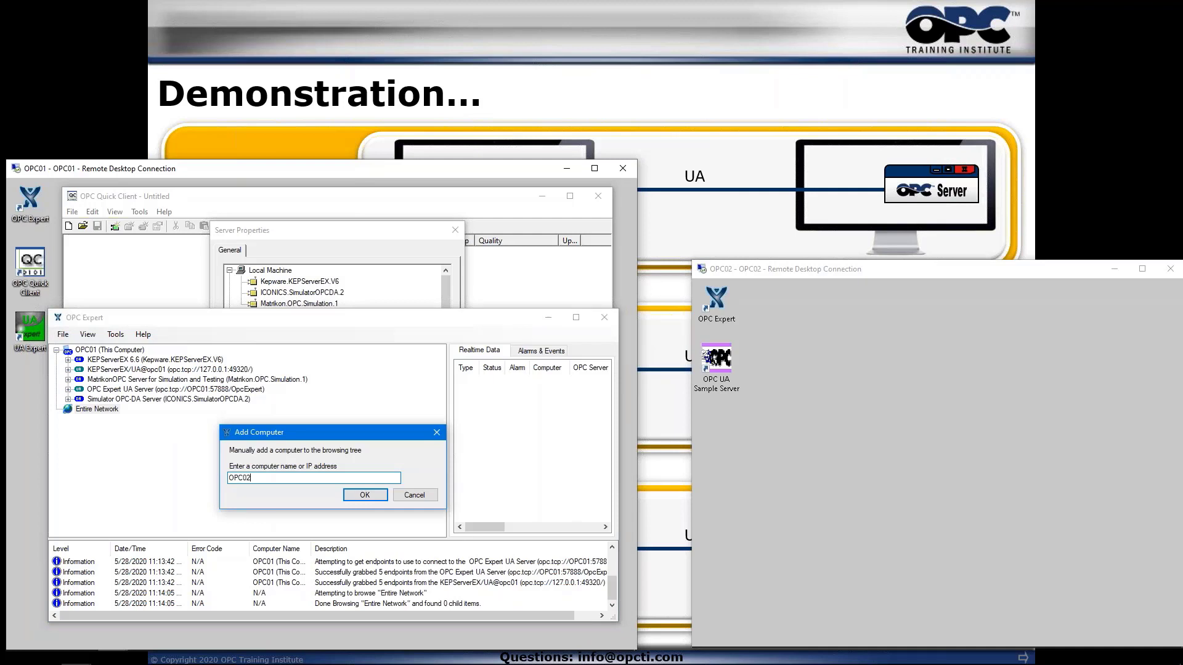
type("OPC02")
left_click(365, 495)
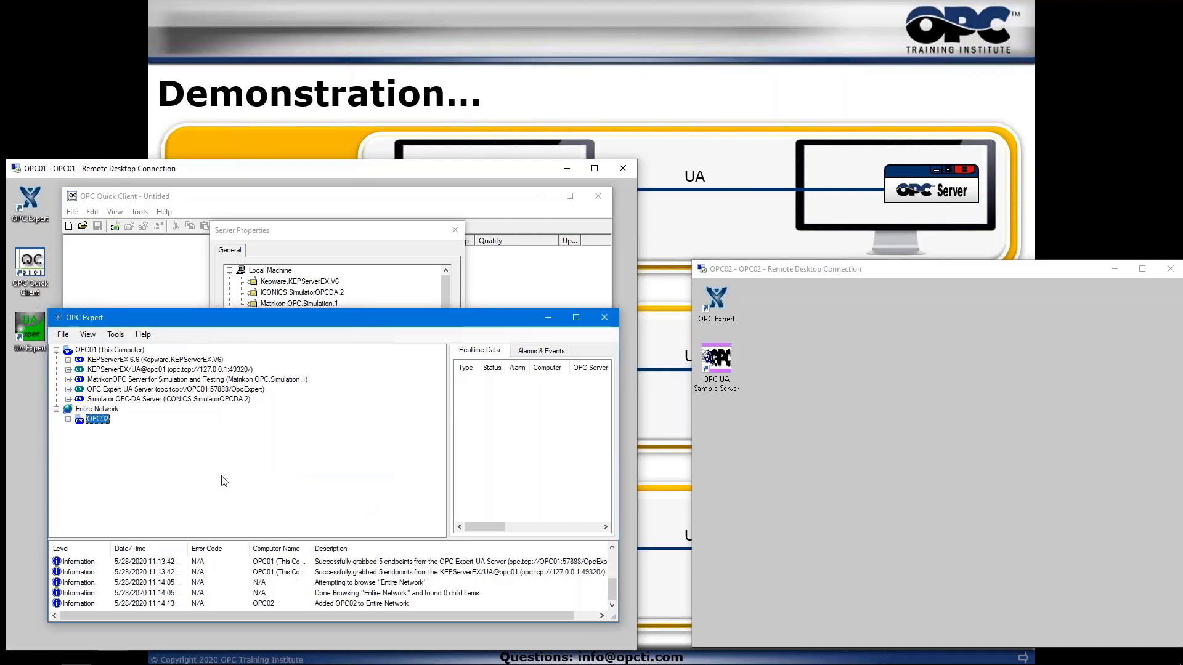
left_click(69, 420)
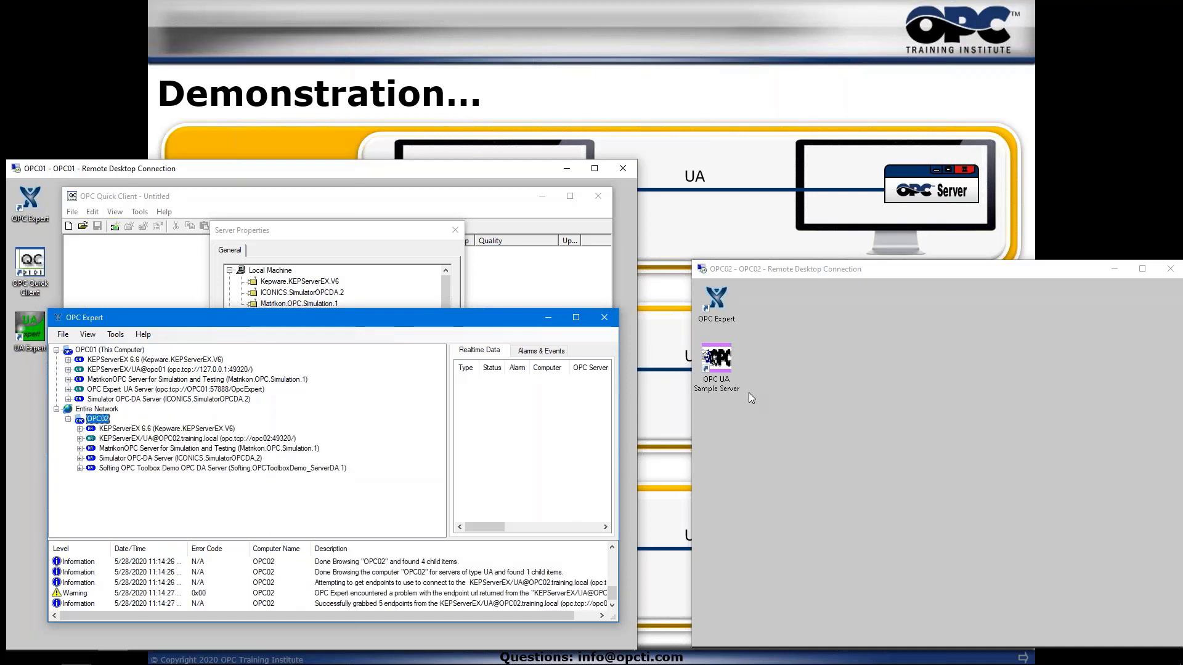
Start the OPC UA Sample Server on the OPC02 machine and minimize its window
left_click(722, 365)
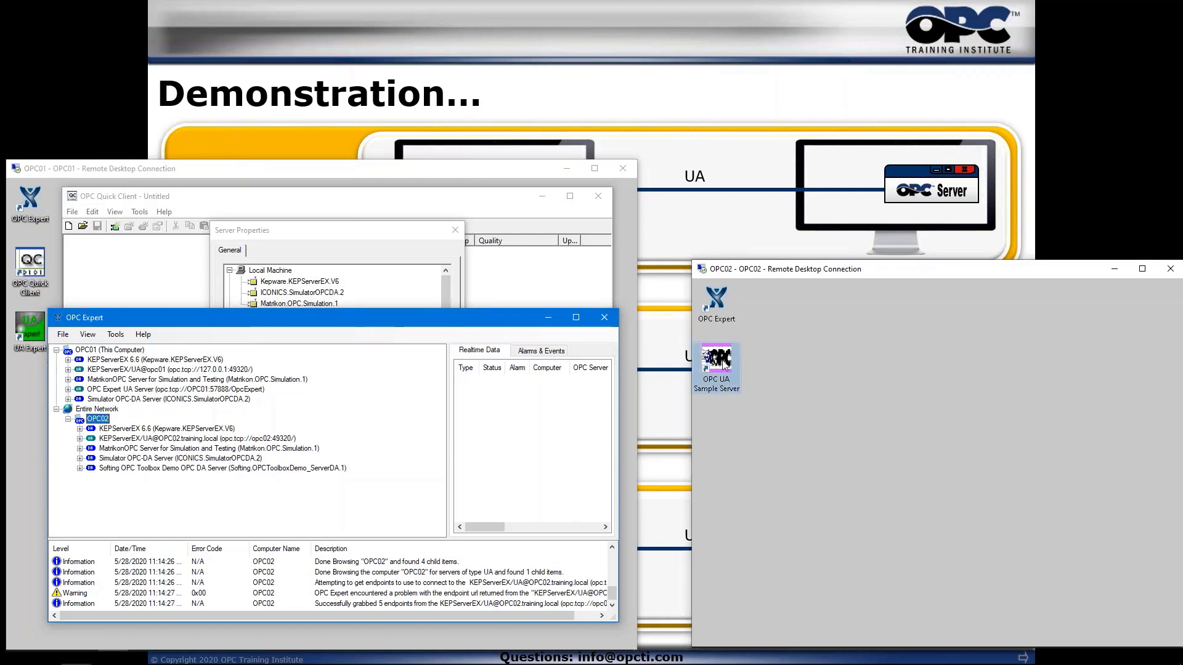
double_click(726, 364)
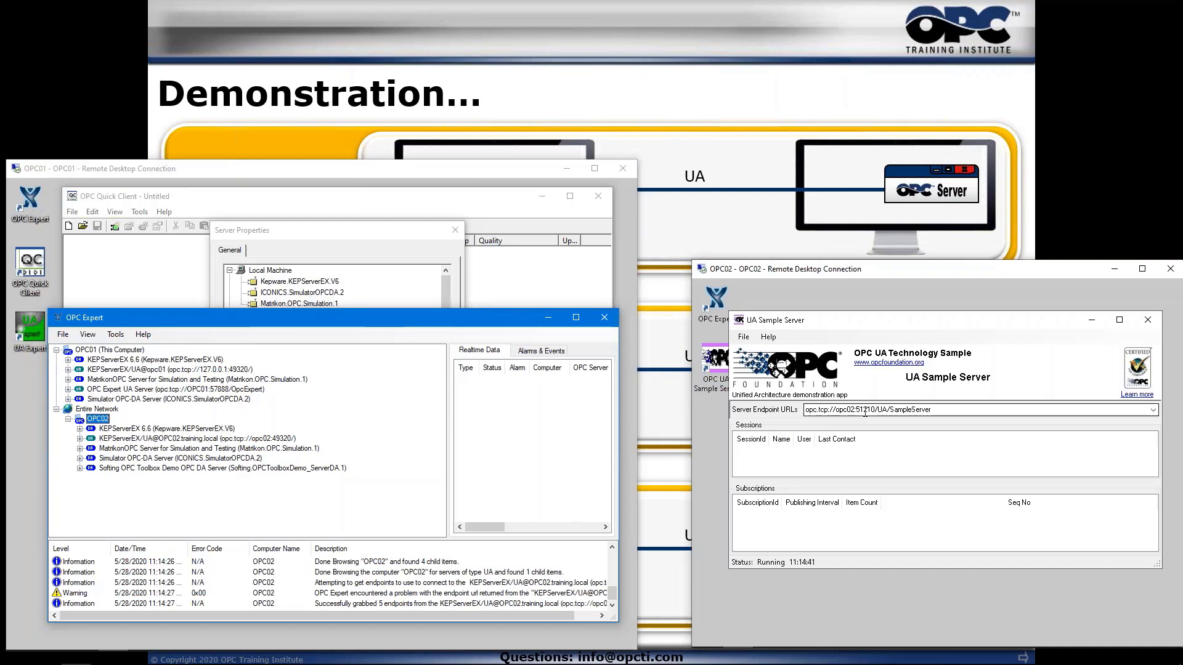
left_click(1094, 321)
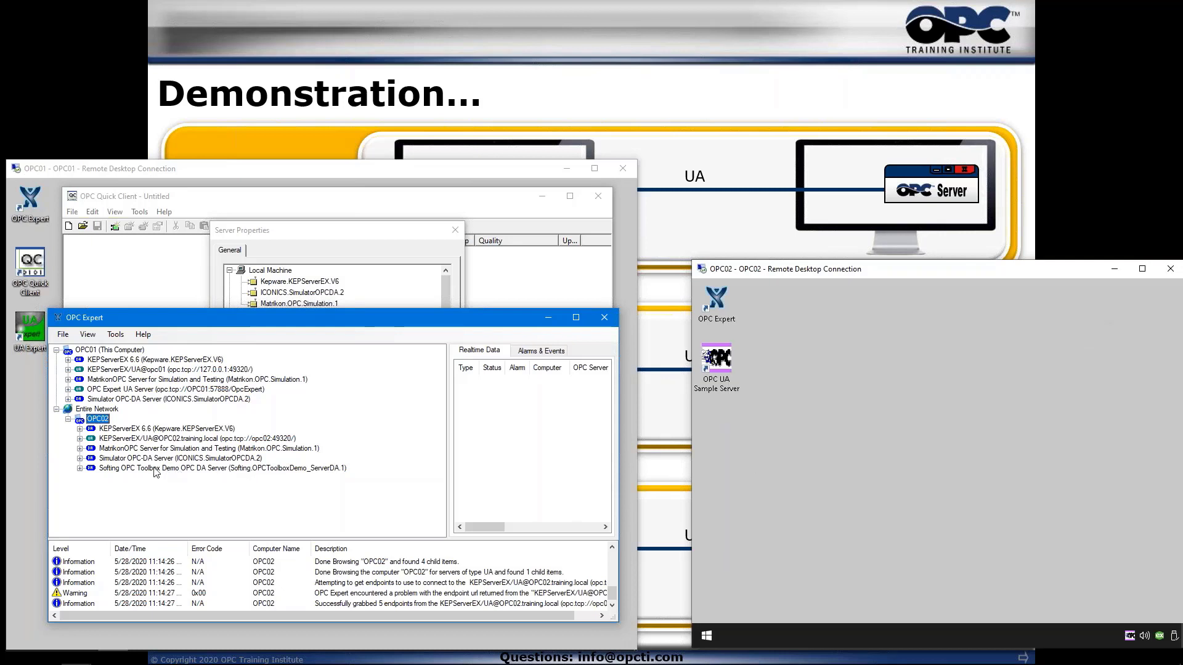
Rebrowse OPC02 in OPC Expert on OPC01 and select its UA Sample Server
right_click(95, 420)
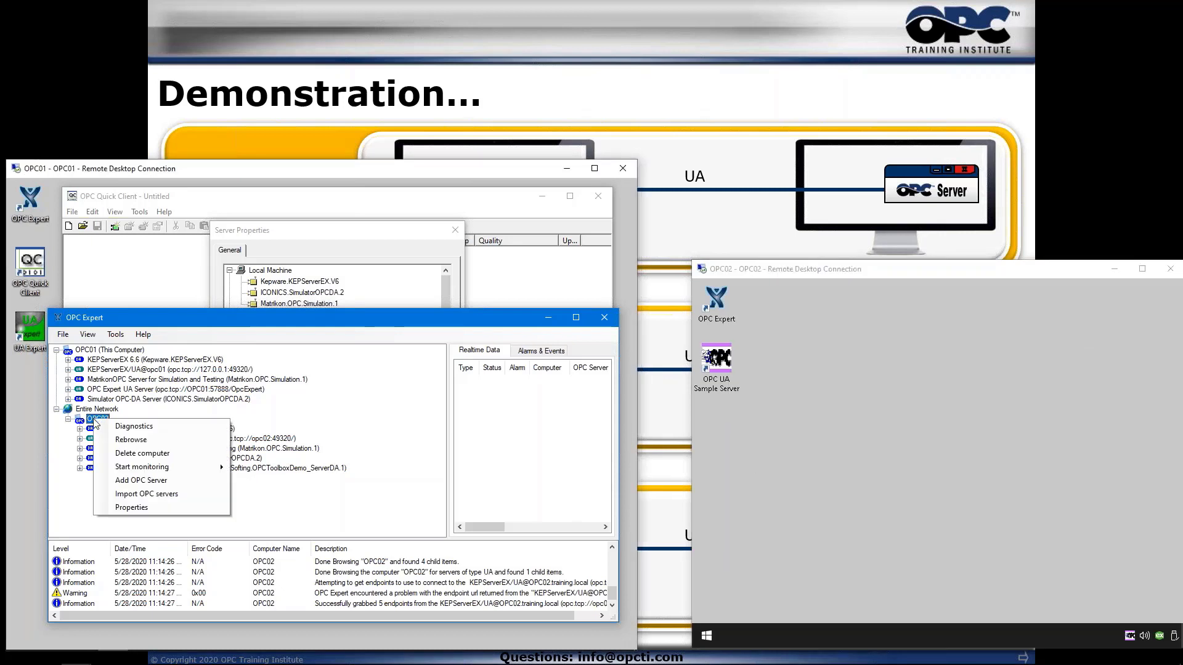
left_click(130, 443)
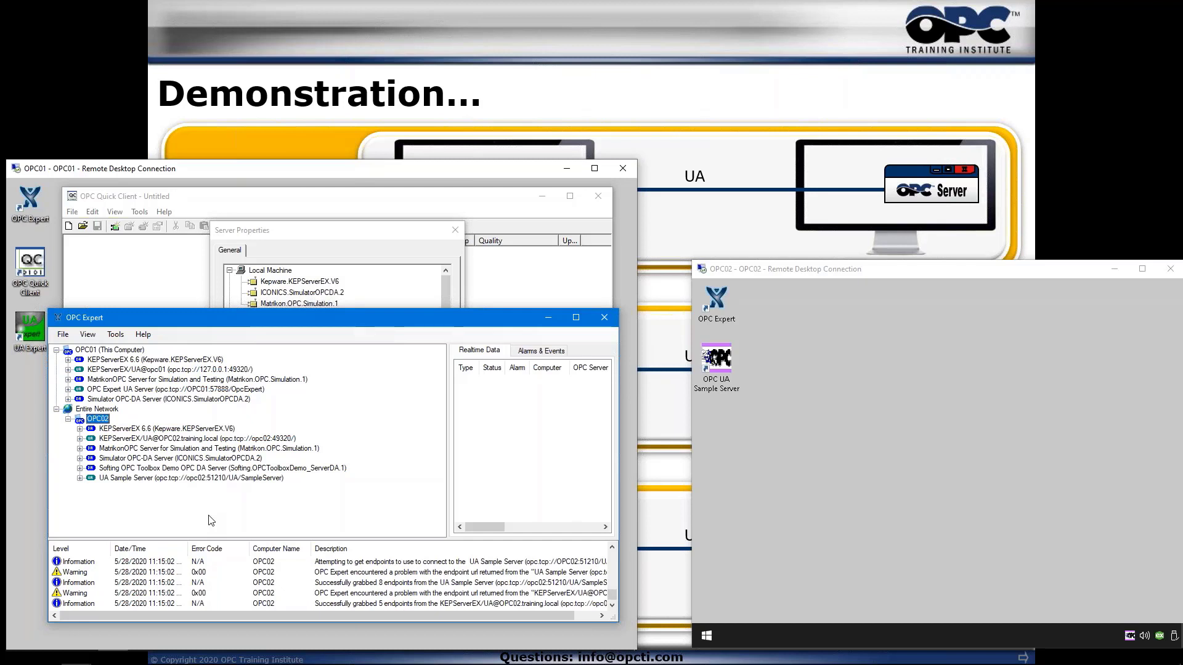
left_click(322, 230)
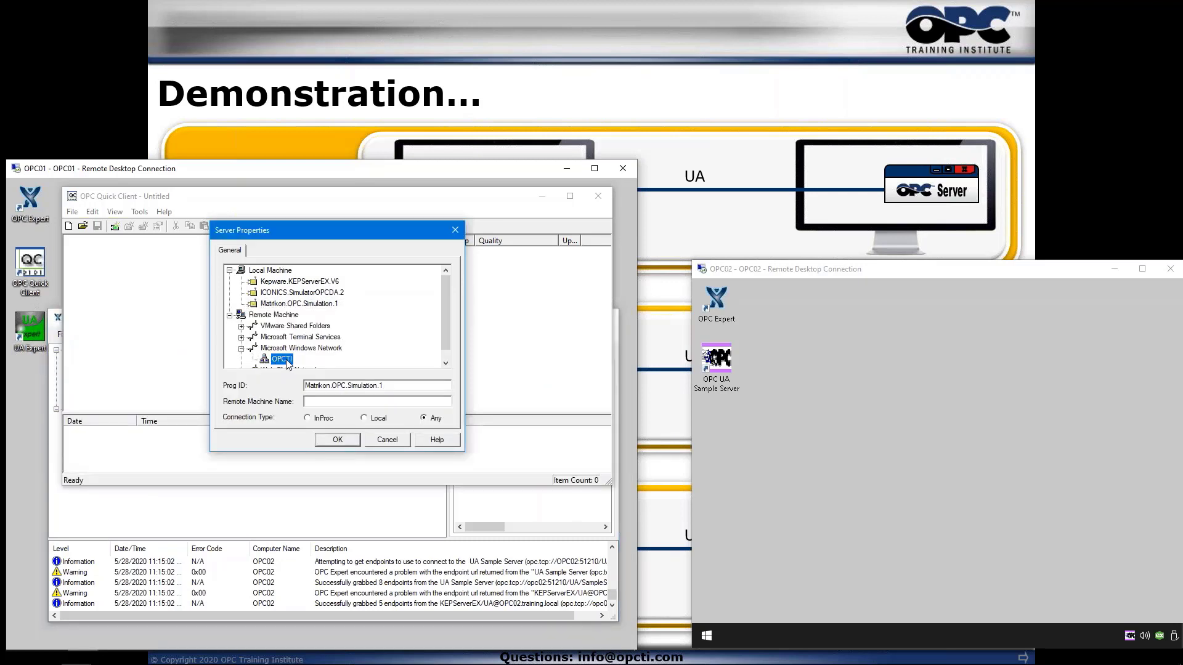
left_click(224, 527)
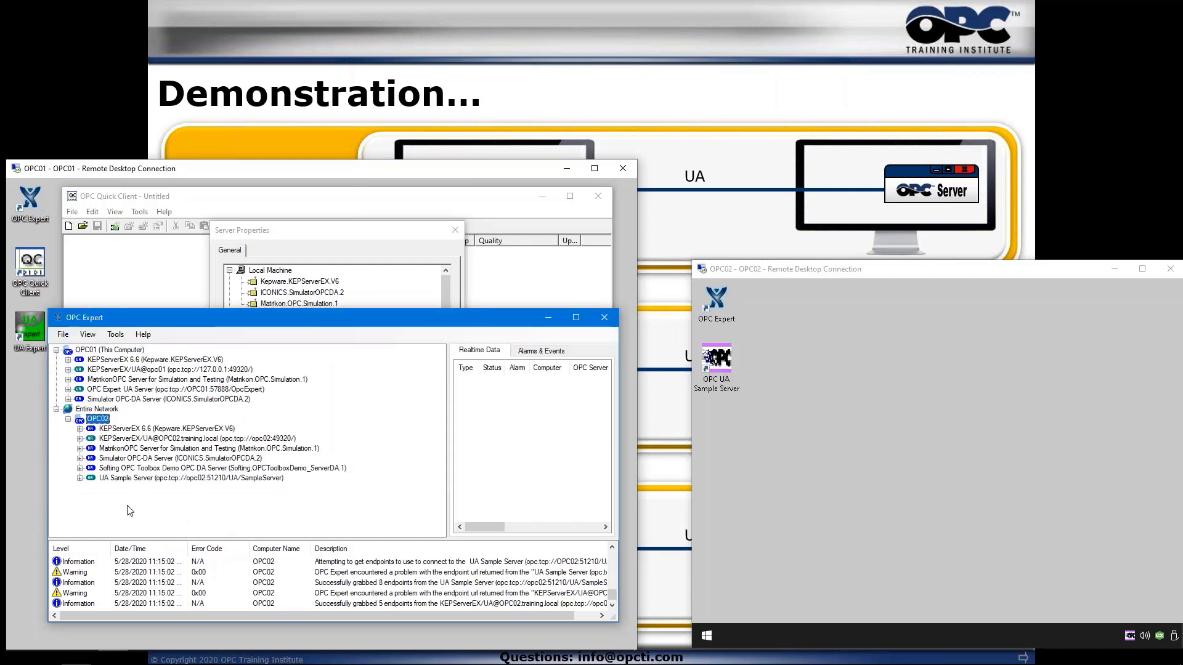
left_click(129, 479)
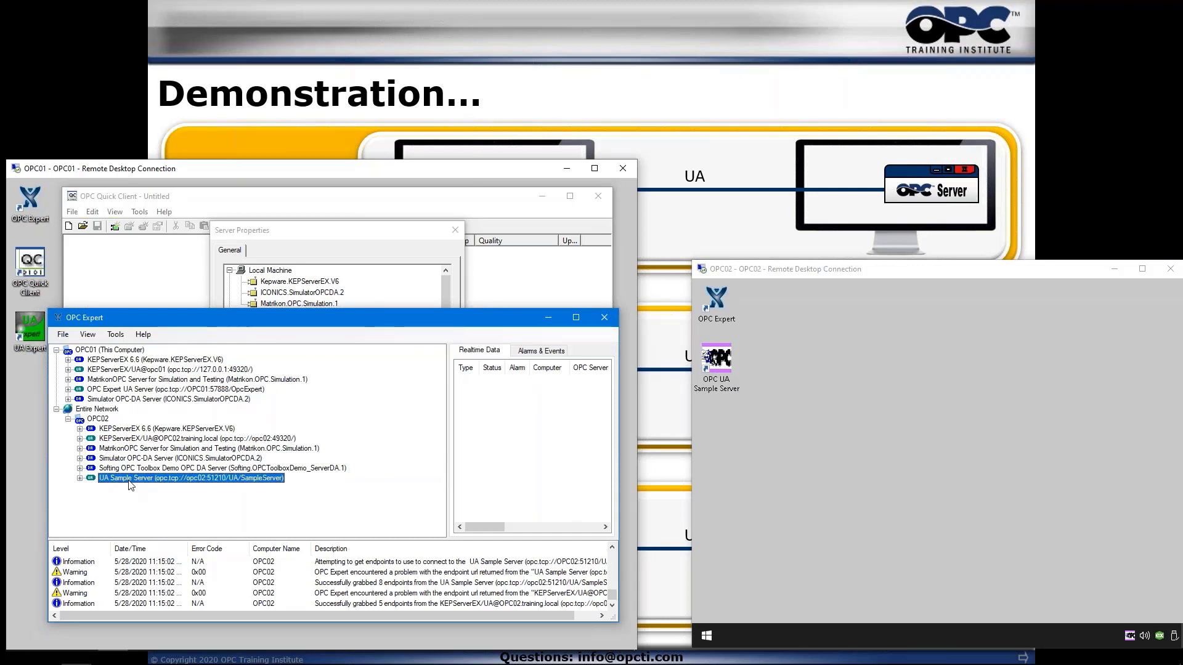
Start adding a local mimic of OPC02's UA Sample Server and set its server description to "UA Sample Server"
right_click(131, 485)
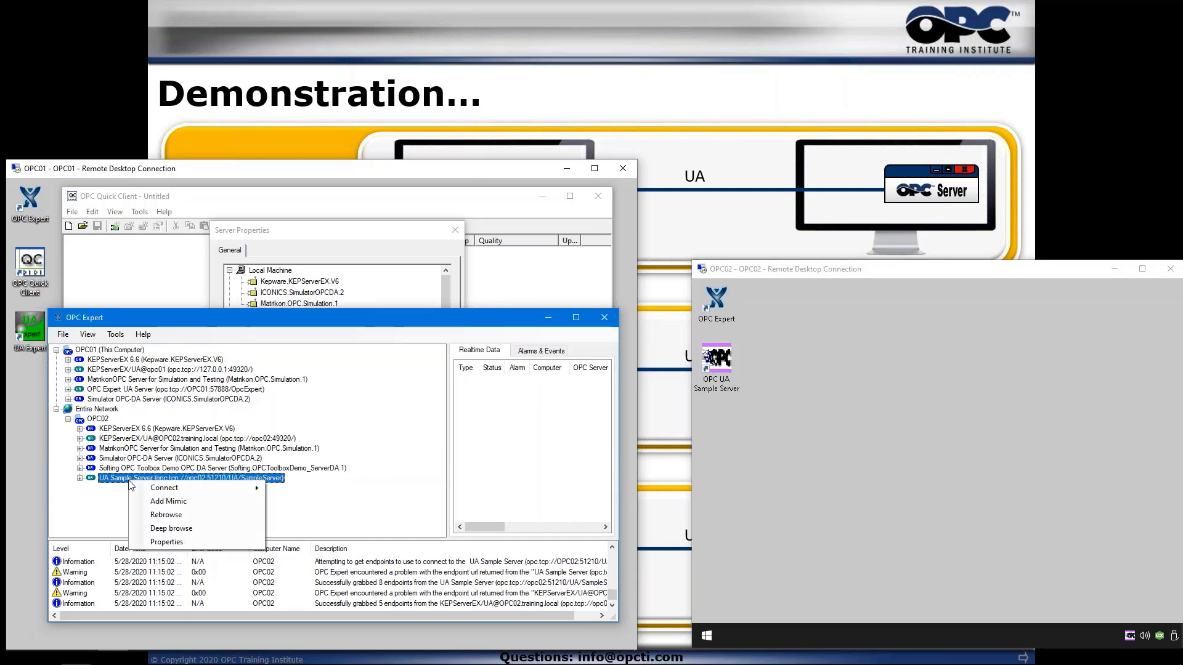
left_click(206, 506)
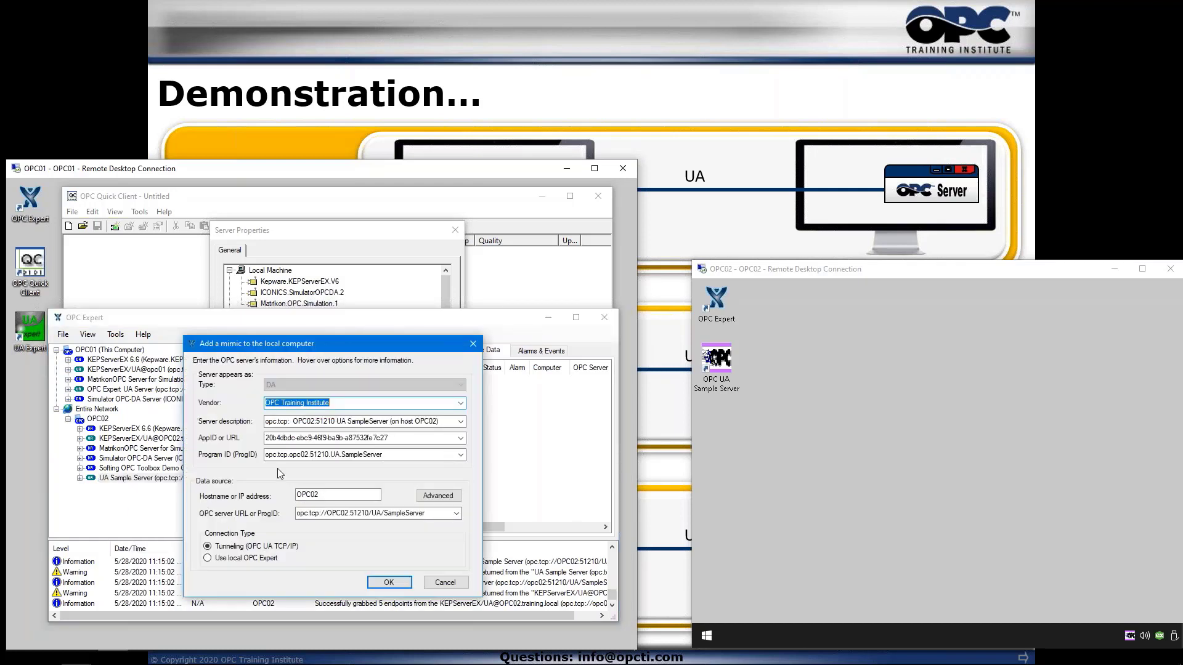
left_click(444, 423)
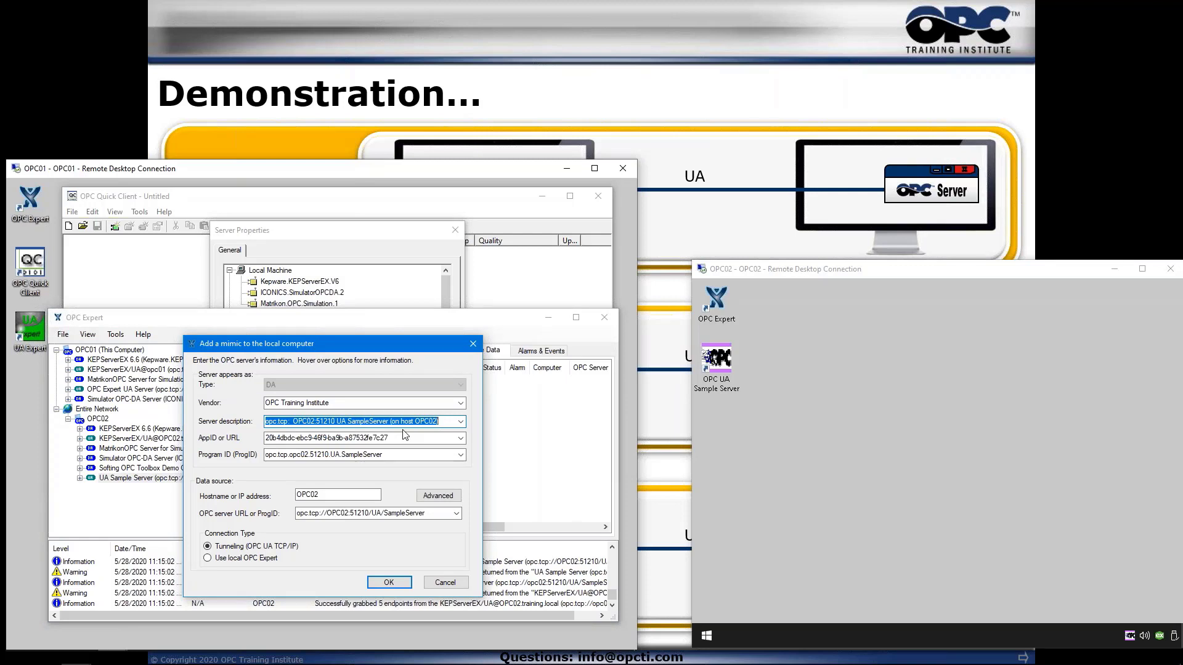
type("OPC")
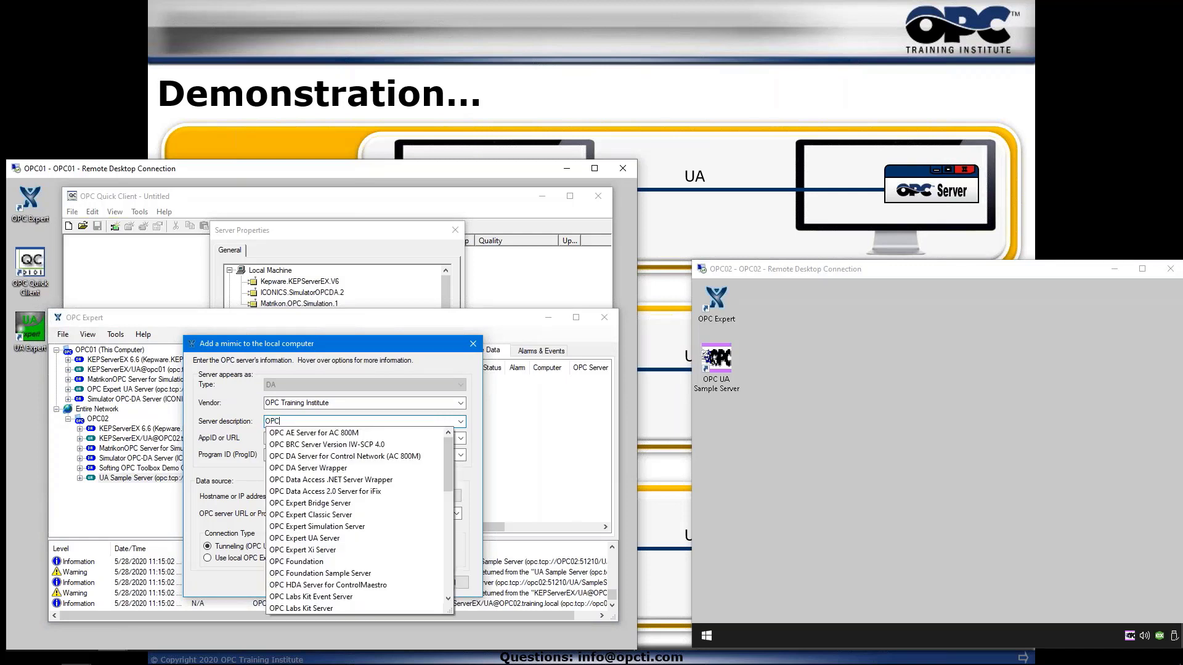
key("BackSpace")
key("BackSpace")
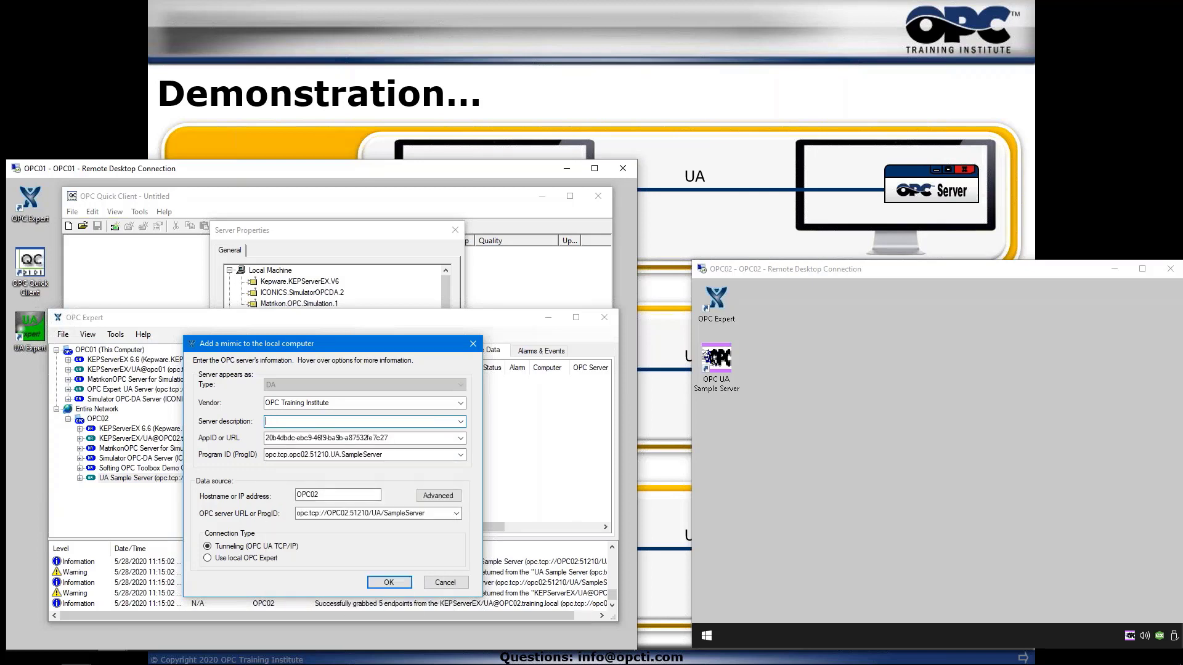
type("UA Sample Server")
Shorten the mimic's Program ID to UA.SampleServer, create the mimic, and select it under OPC01
double_click(393, 456)
left_click(341, 454)
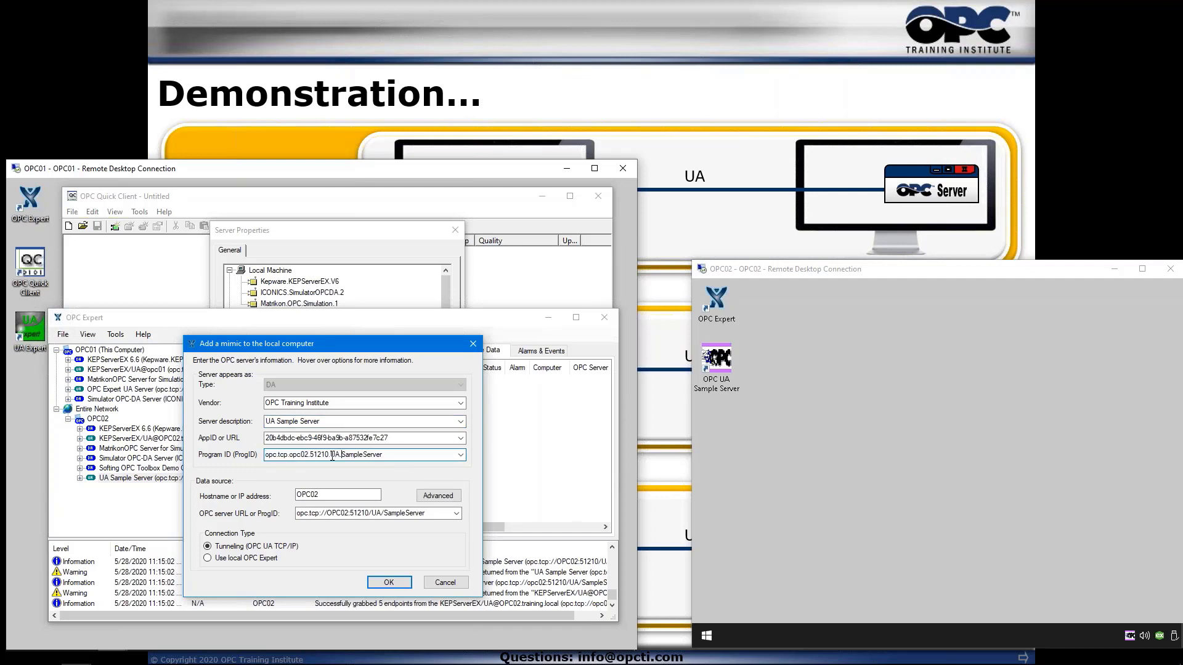
left_click_drag(332, 456, 199, 436)
key("BackSpace")
left_click(396, 589)
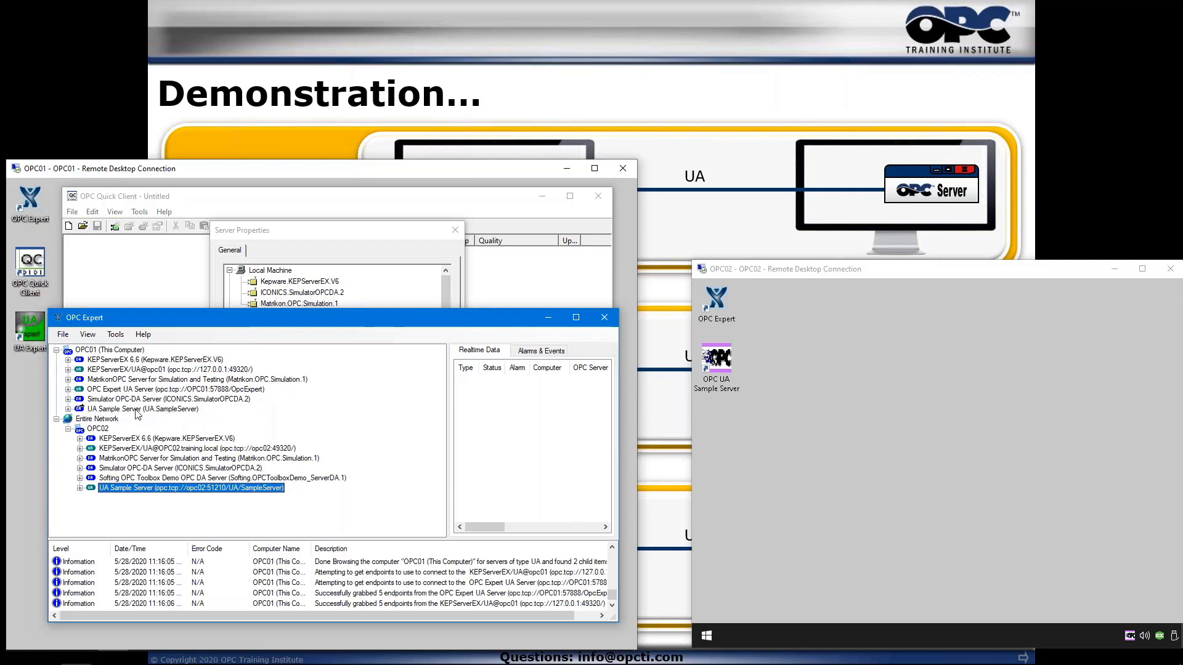
left_click(112, 413)
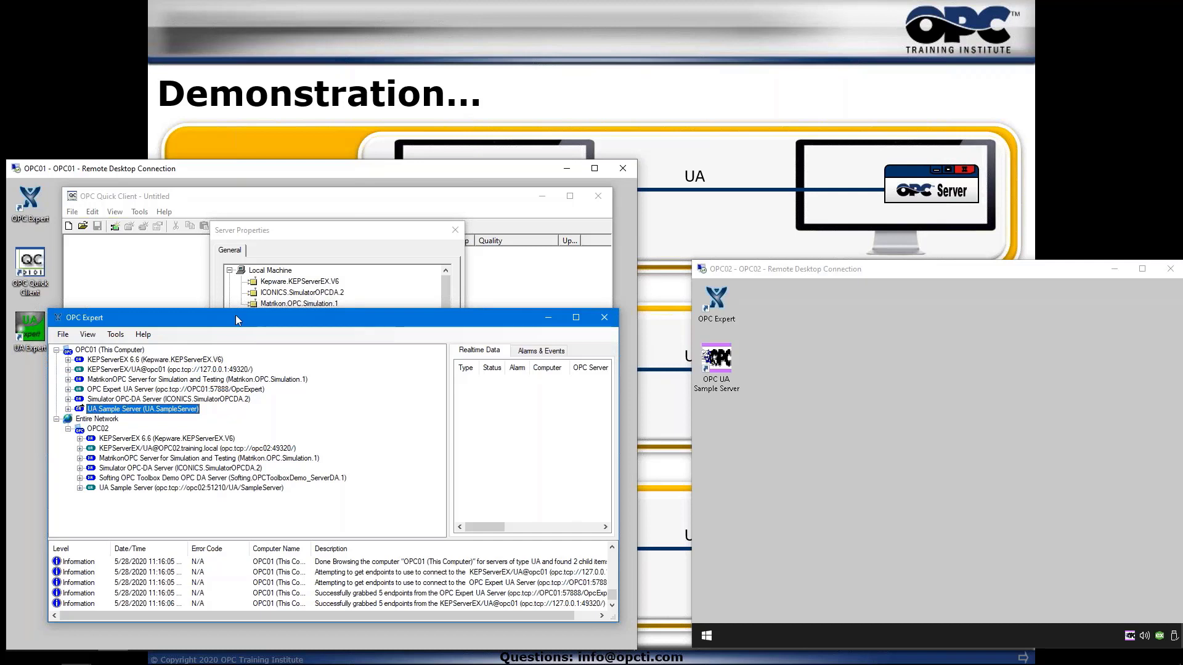
Switch to OPC Quick Client, check its local server list for the mimic, and cancel the server properties
left_click(343, 238)
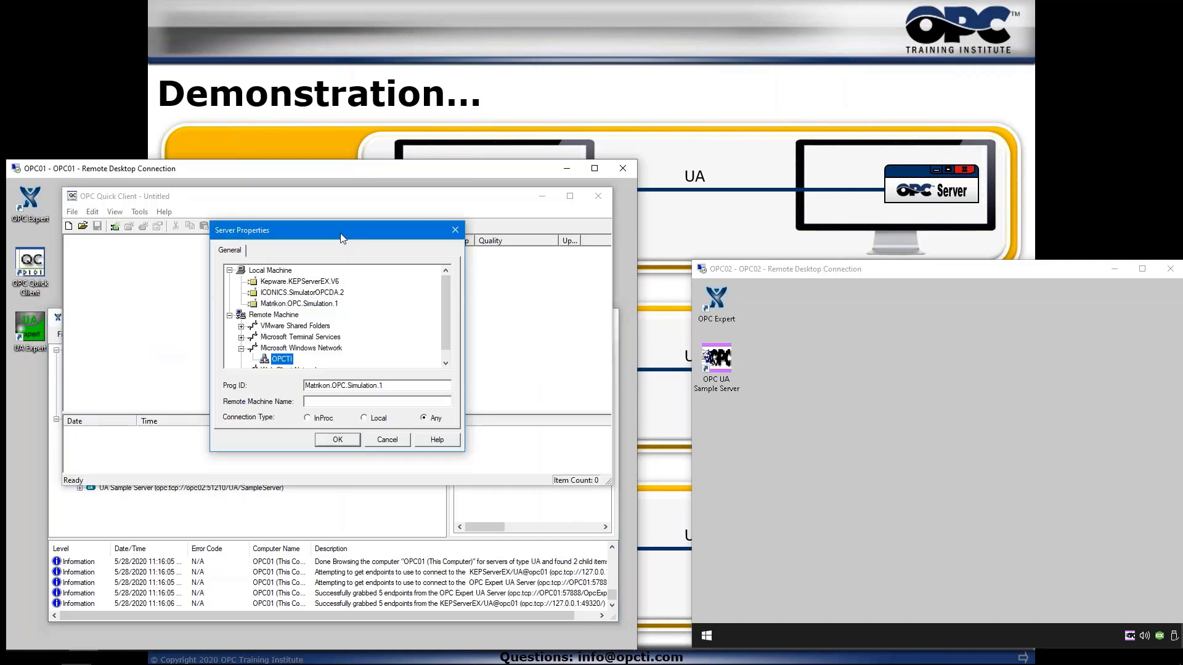
left_click(289, 283)
left_click(293, 293)
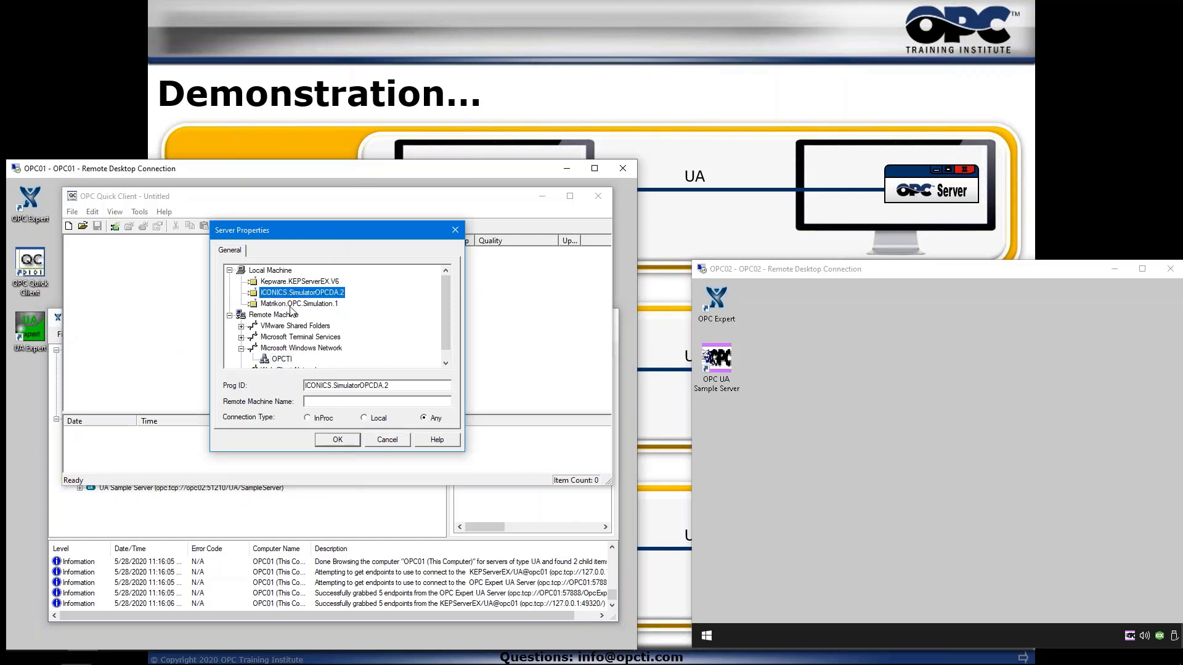
left_click(292, 305)
left_click(397, 441)
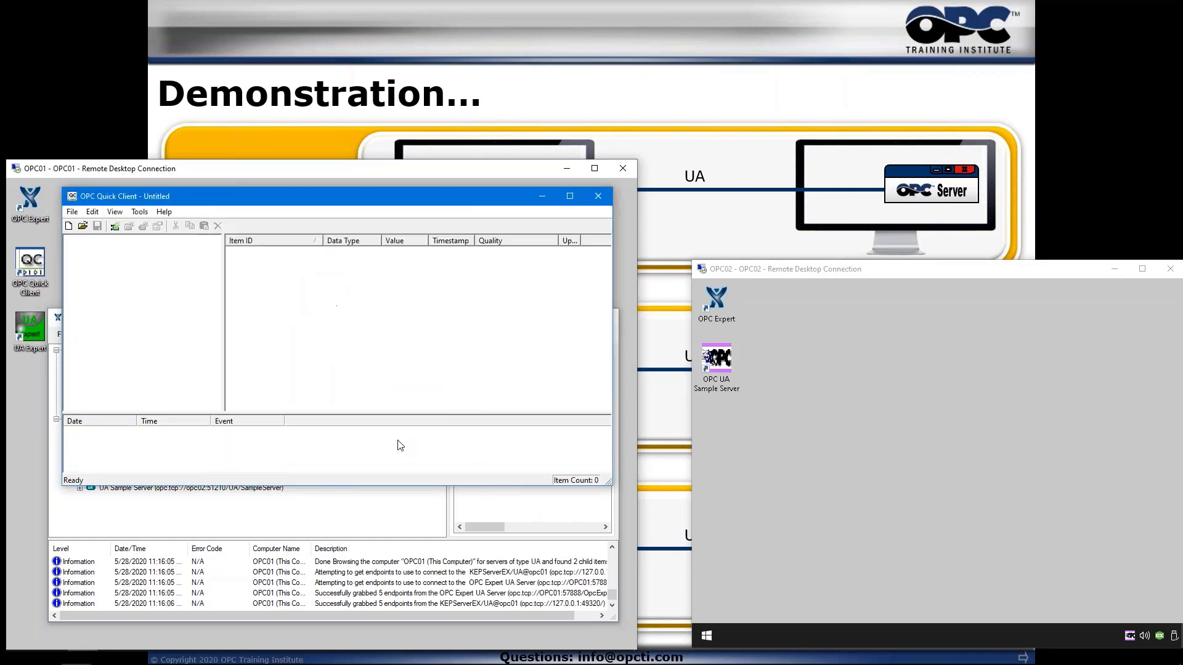
Add a new server connection to UA.SampleServer on the local machine
left_click(115, 227)
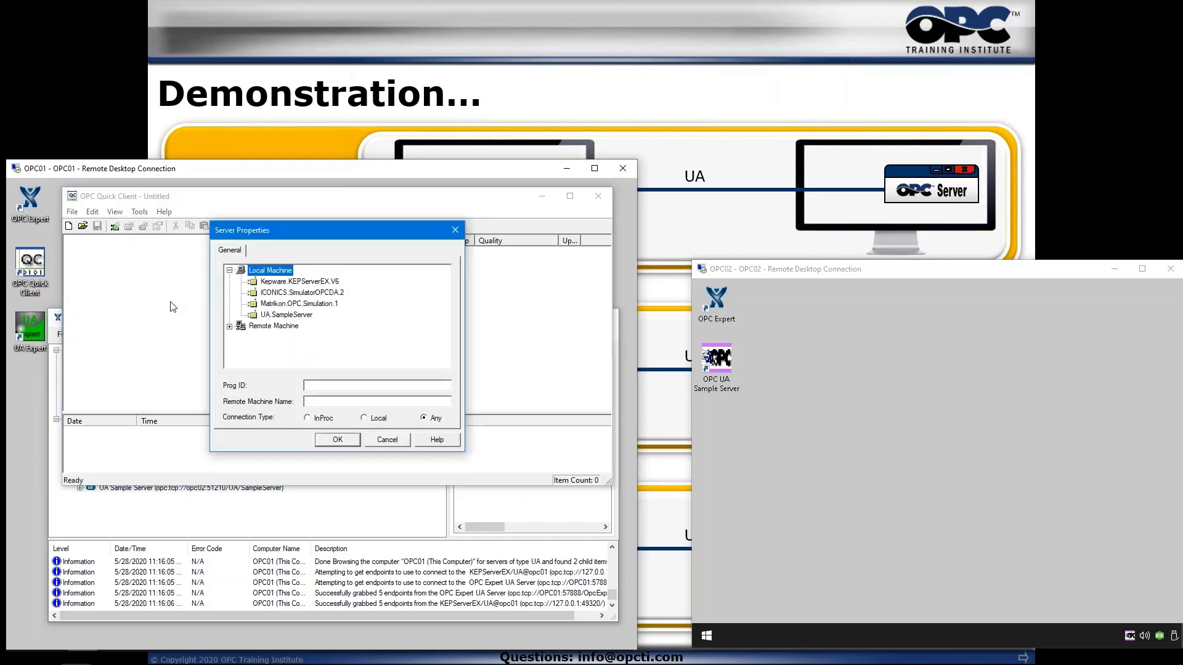
left_click(290, 316)
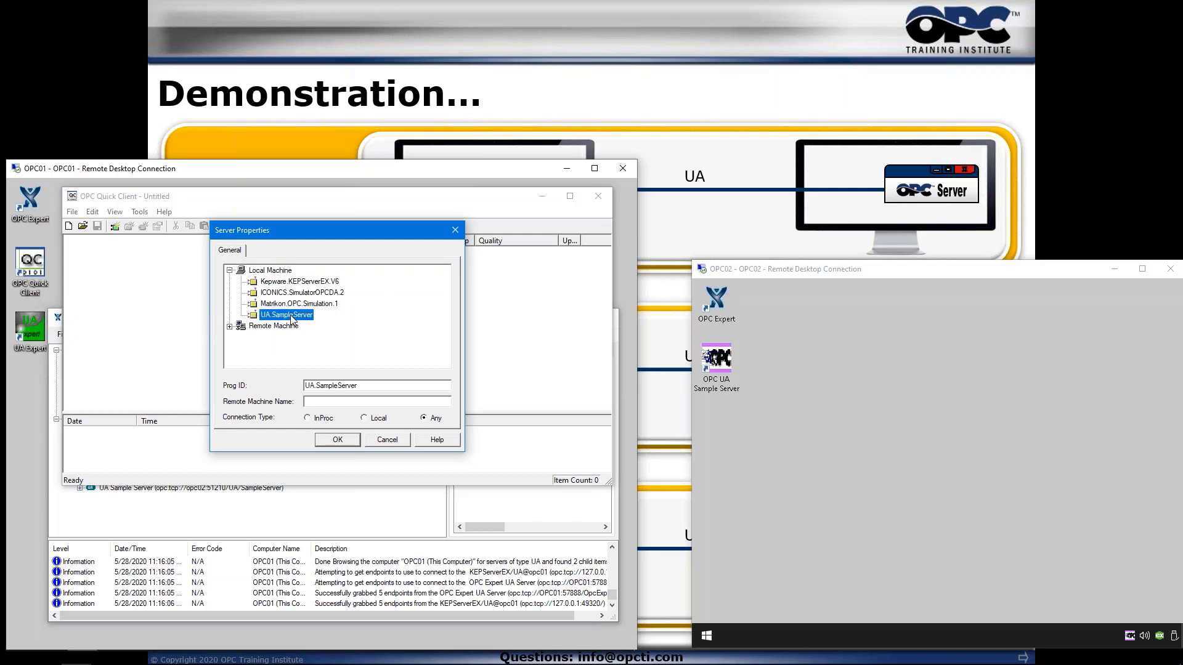
left_click(338, 440)
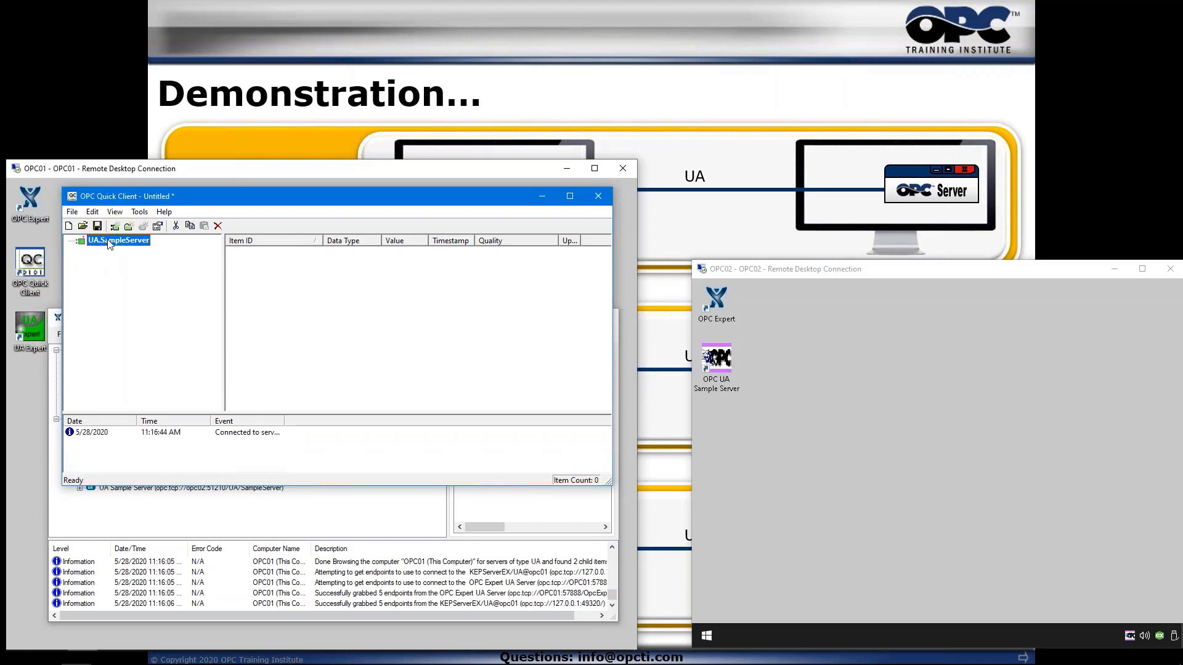
Close OPC Expert on OPC01 and add a group with default properties to UA.SampleServer in OPC Quick Client
left_click(368, 517)
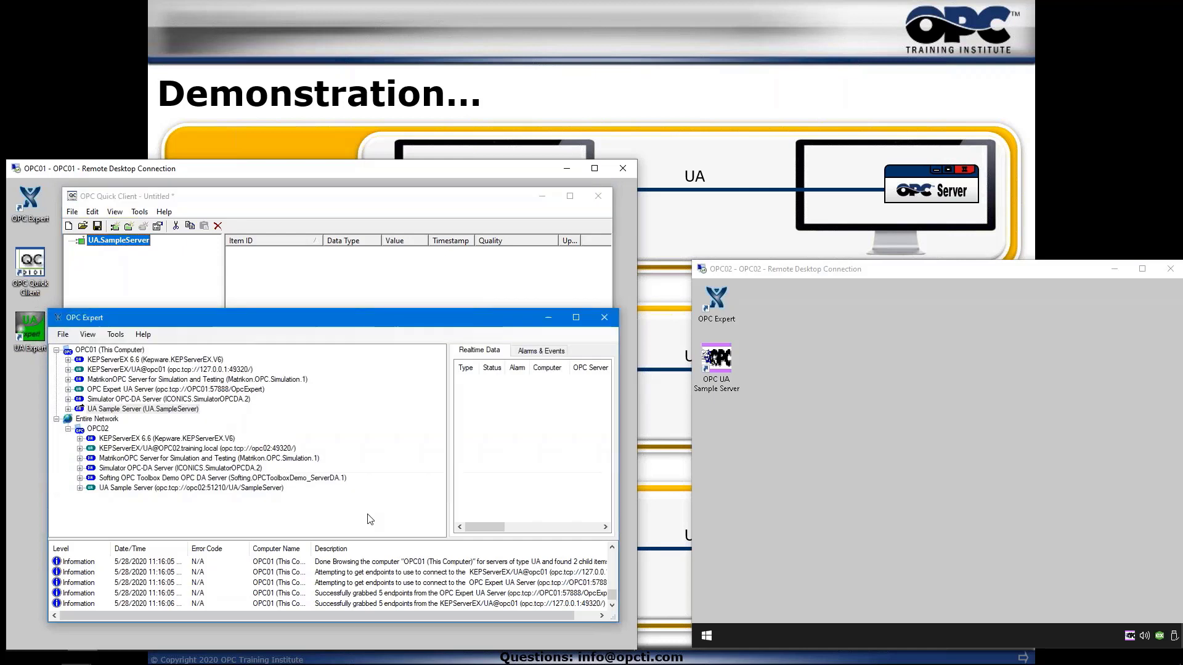
left_click(603, 318)
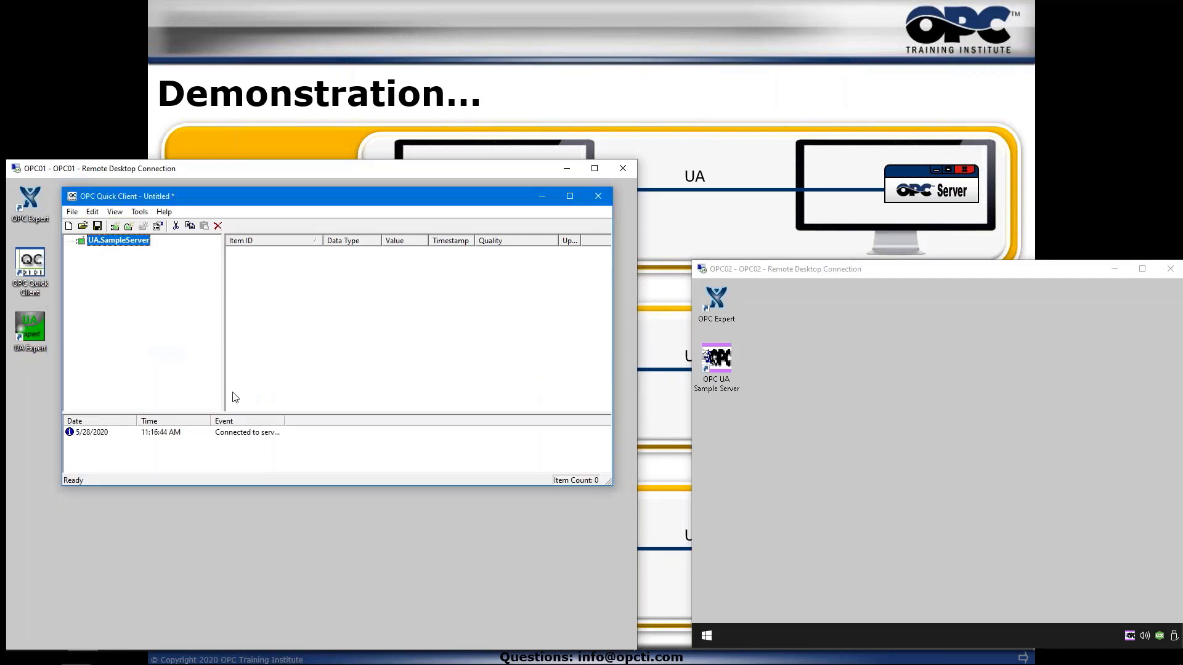
left_click(129, 226)
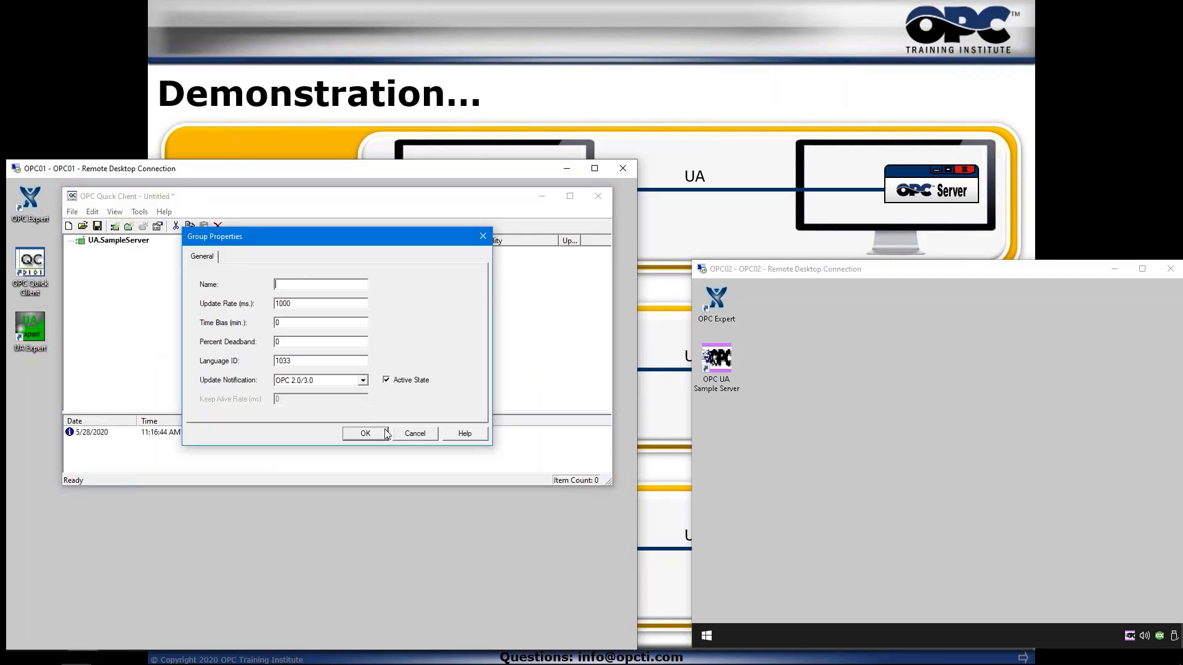
left_click(366, 434)
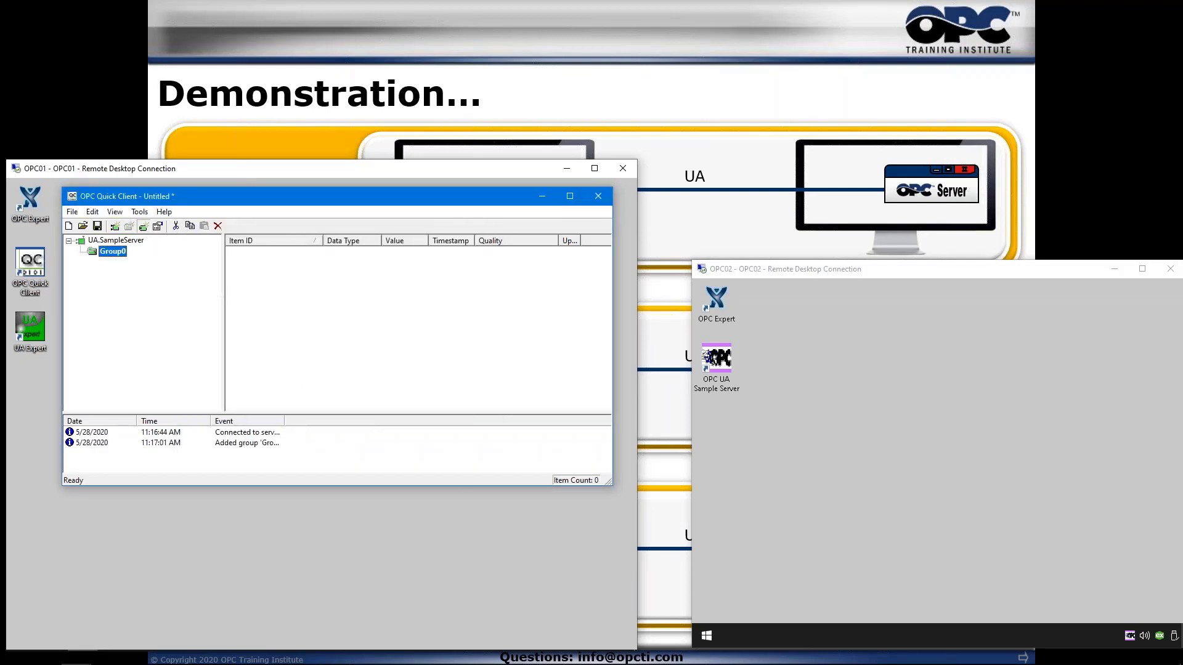
Add the items BooleanValue through Int32Value from the Data > Dynamic > Scalar branch to the new group
left_click(183, 354)
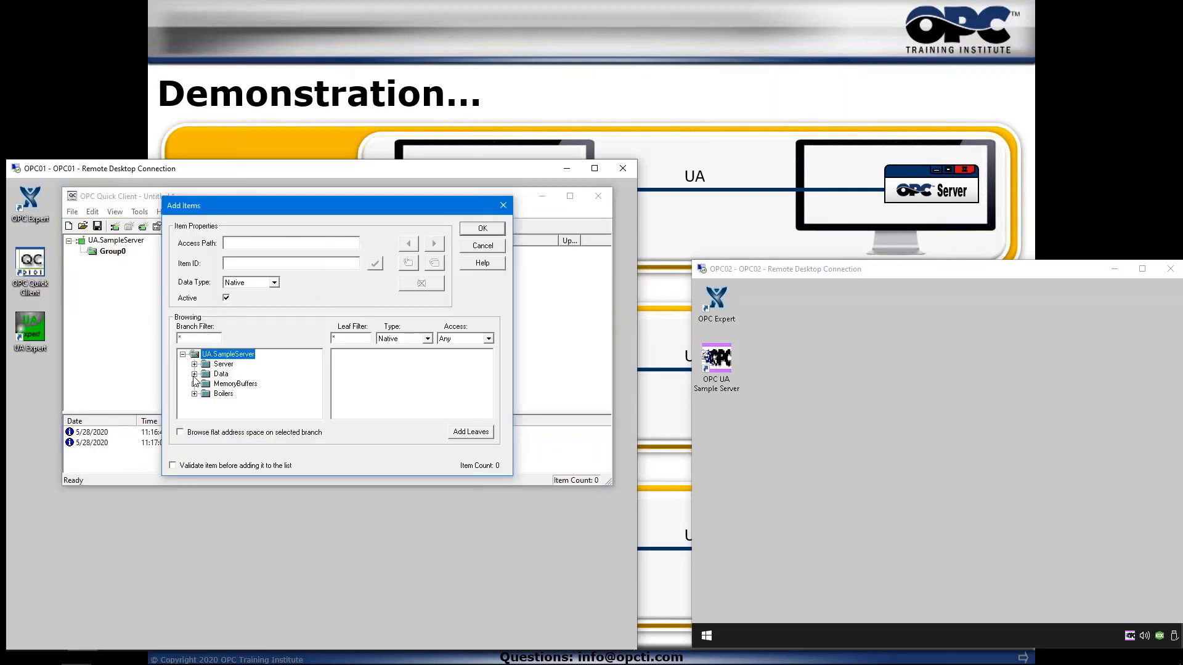
left_click(195, 374)
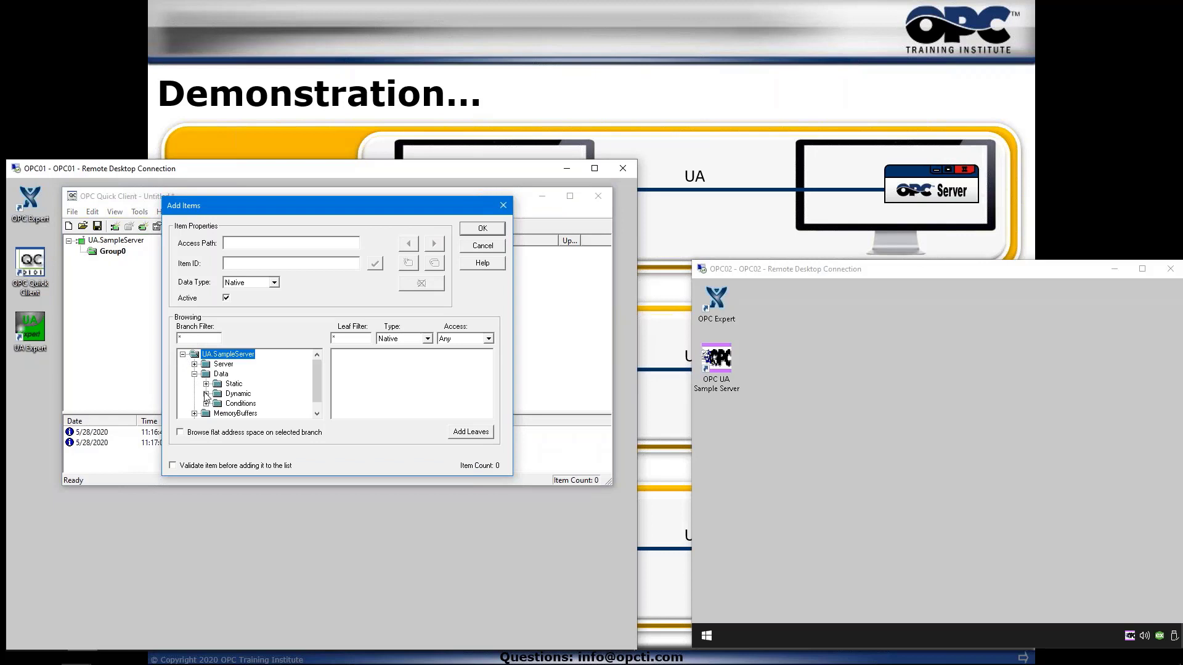
left_click(206, 394)
left_click(240, 364)
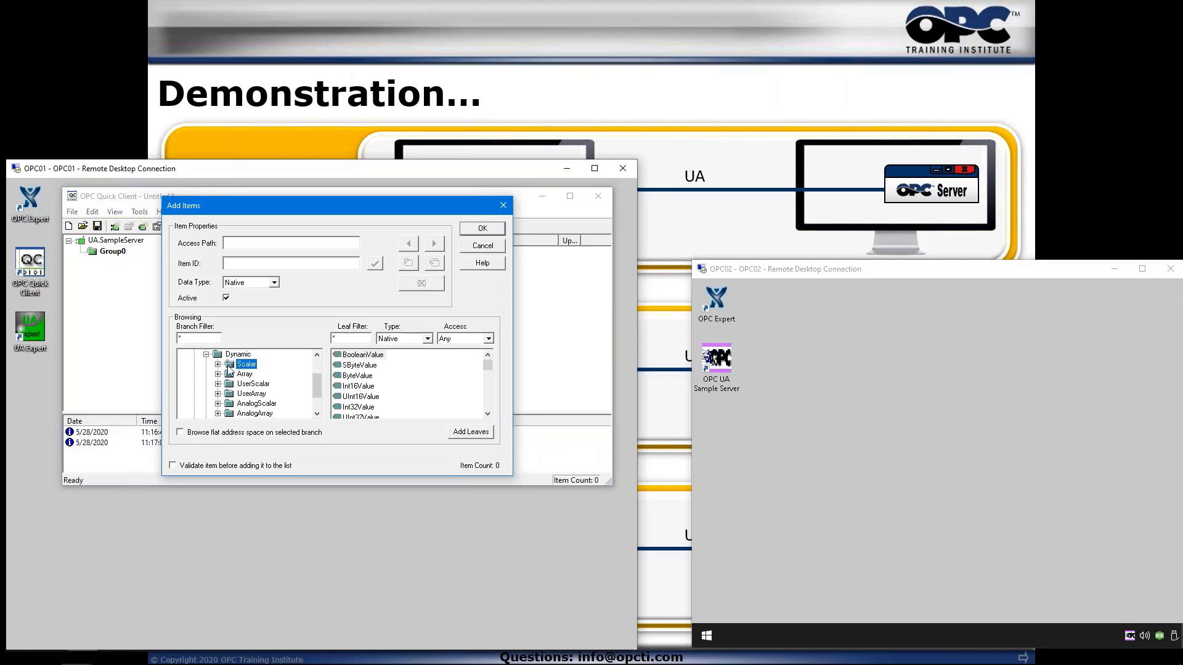
left_click(219, 365)
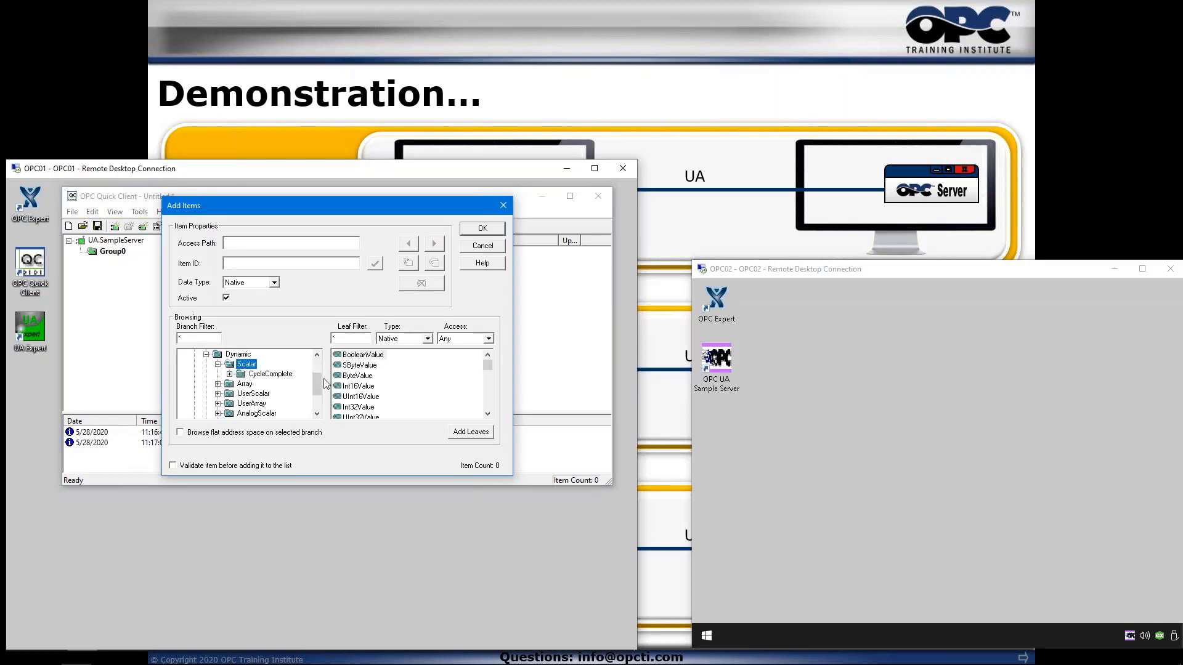
left_click_drag(419, 360, 379, 410)
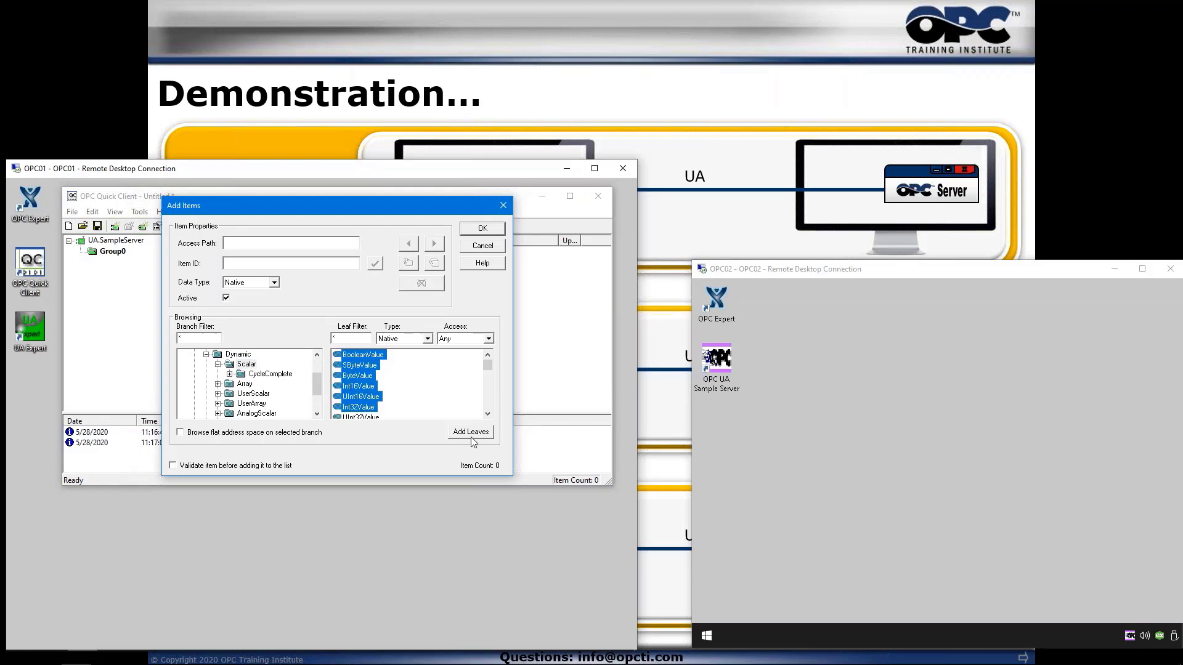
left_click(473, 435)
left_click(483, 229)
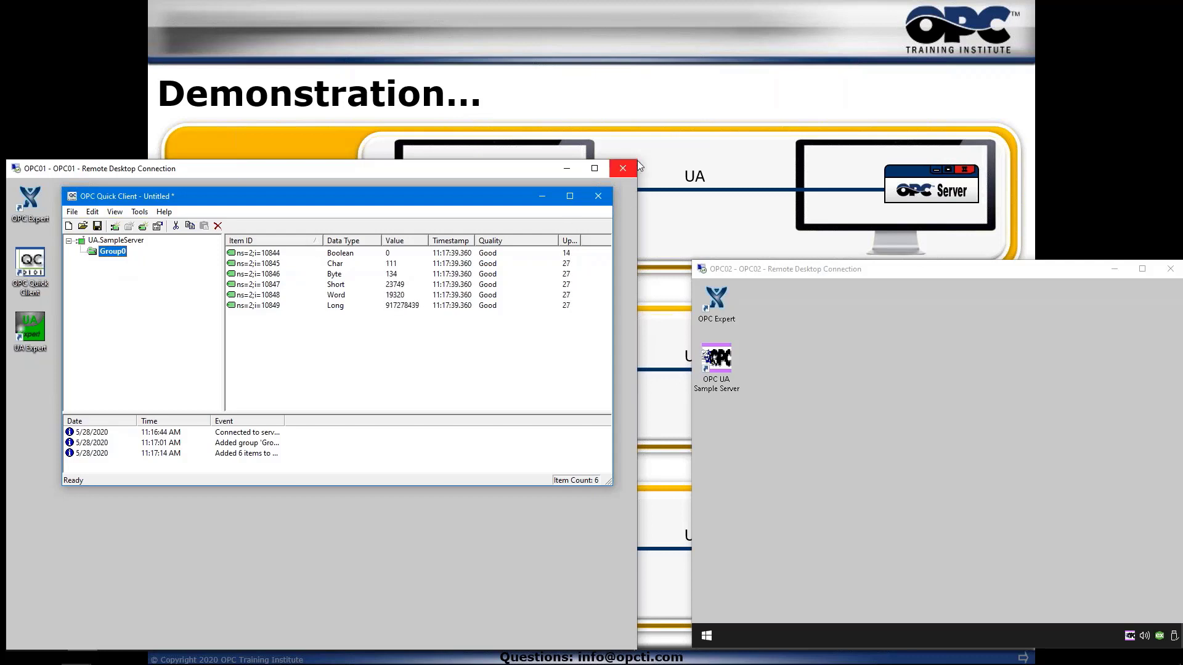
Shrink the OPC01 remote desktop window and align the OPC02 window so the half tunnel diagram is uncovered
left_click_drag(637, 160, 605, 253)
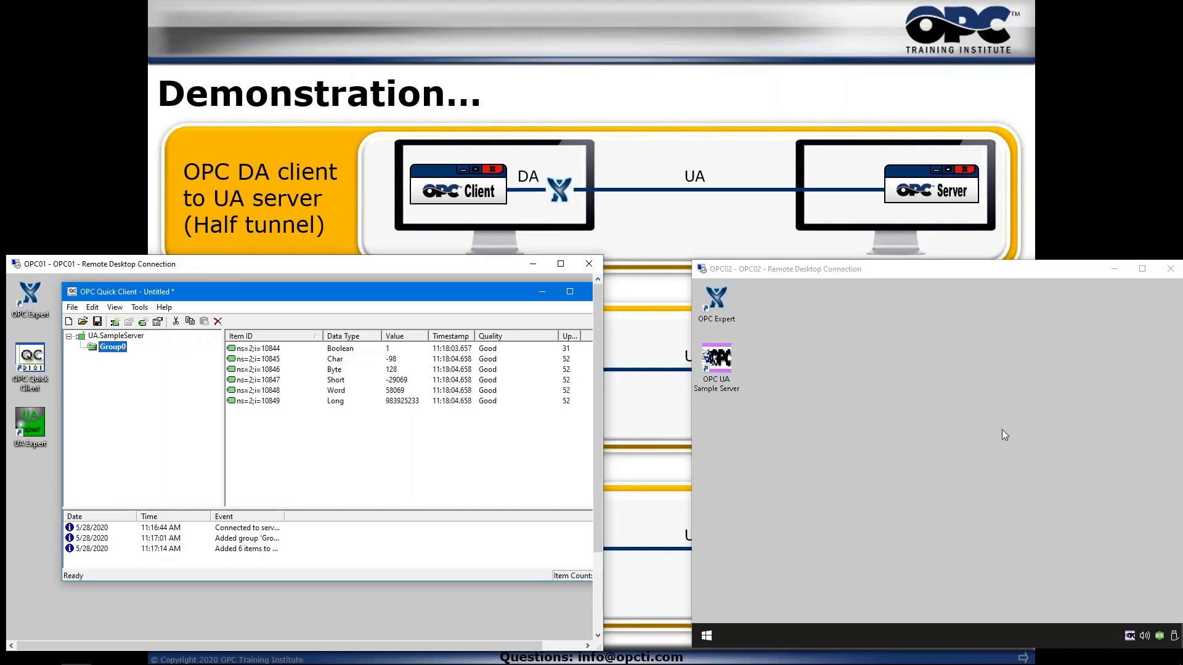
left_click_drag(925, 274, 922, 269)
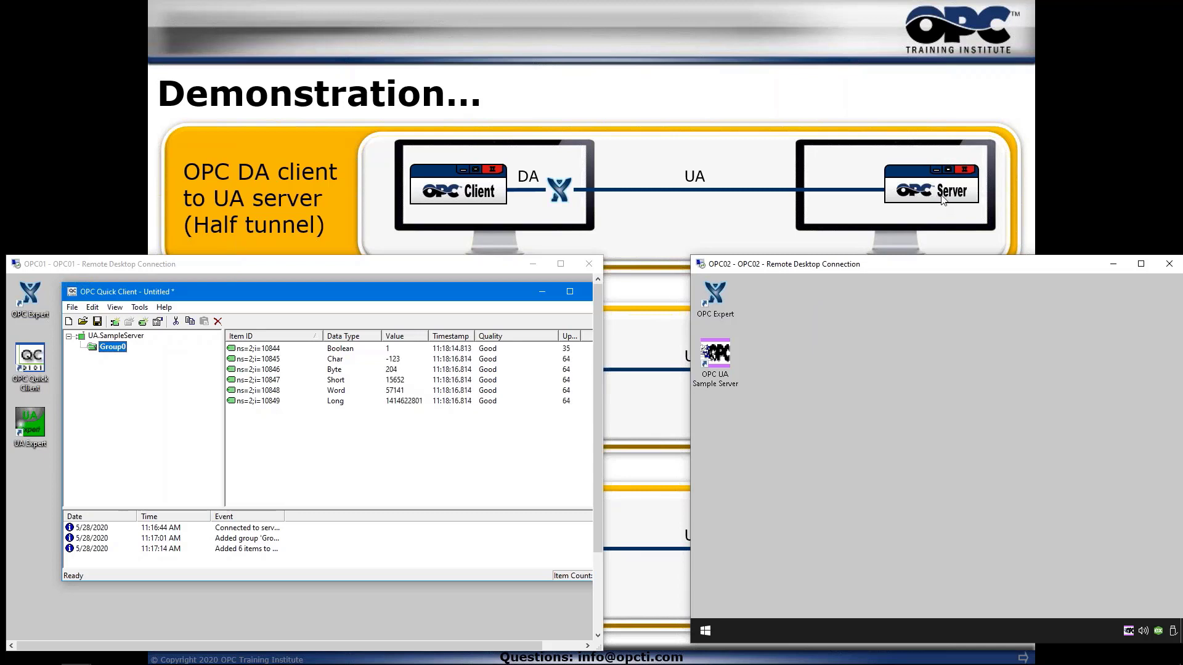
Open Task Manager on OPC02 and end the Opc.Ua.SampleServer process, confirming the termination
right_click(1034, 626)
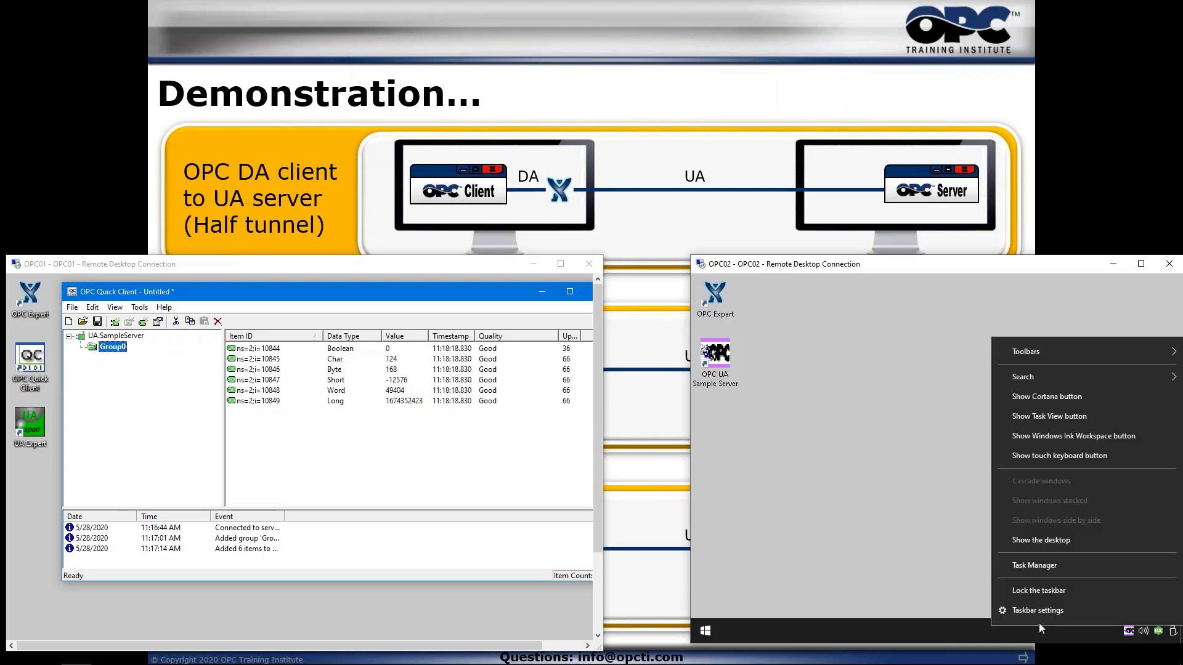
left_click(1034, 571)
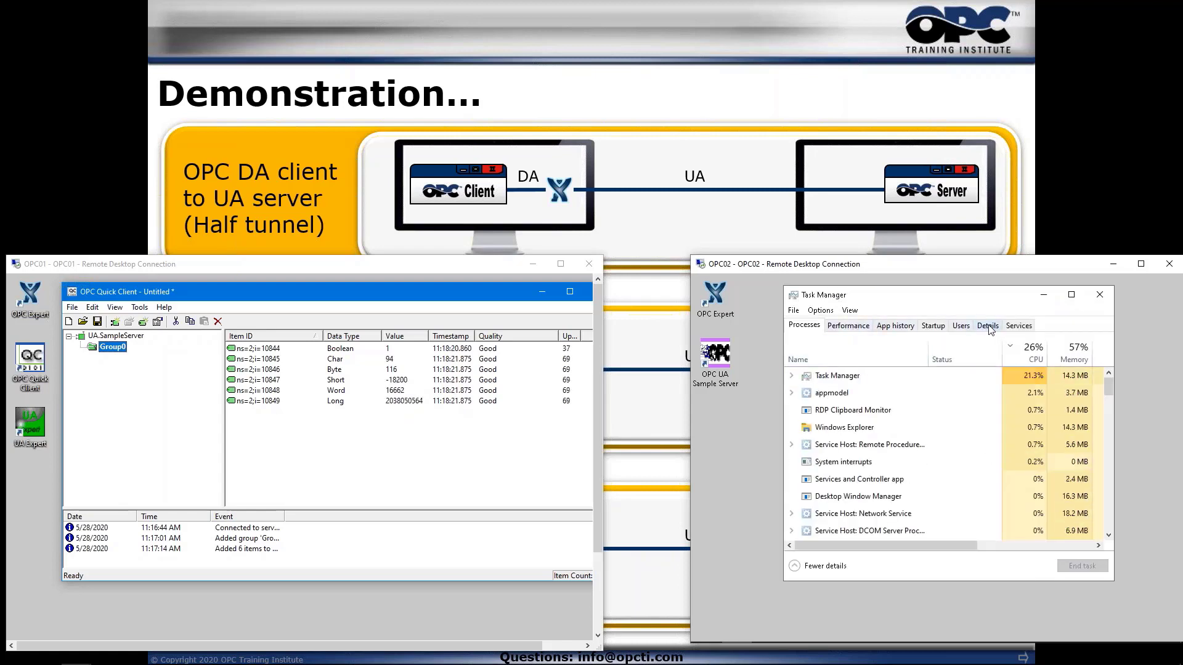
left_click(988, 326)
left_click(838, 444)
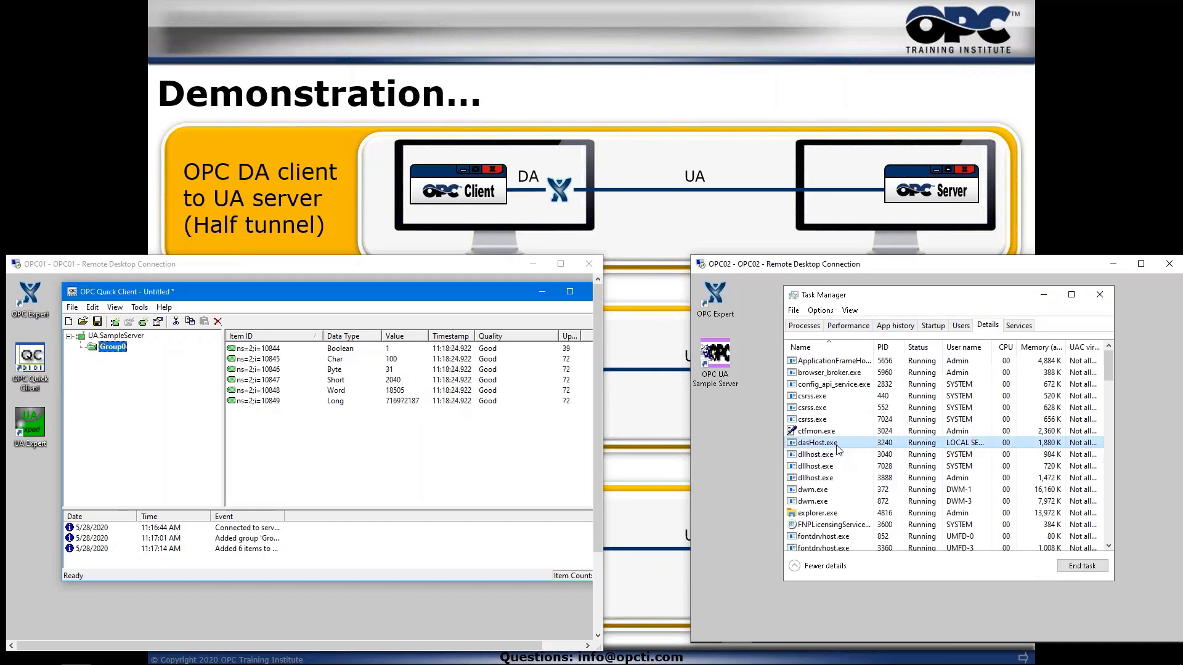
type("opc")
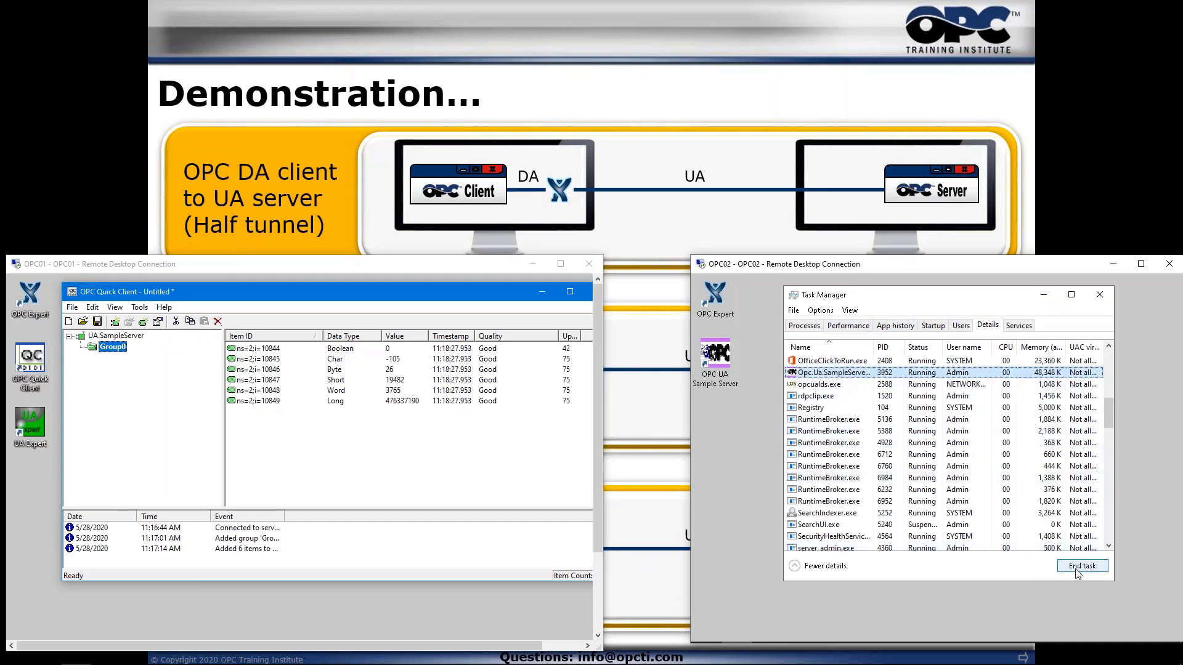
left_click(1083, 566)
left_click(956, 488)
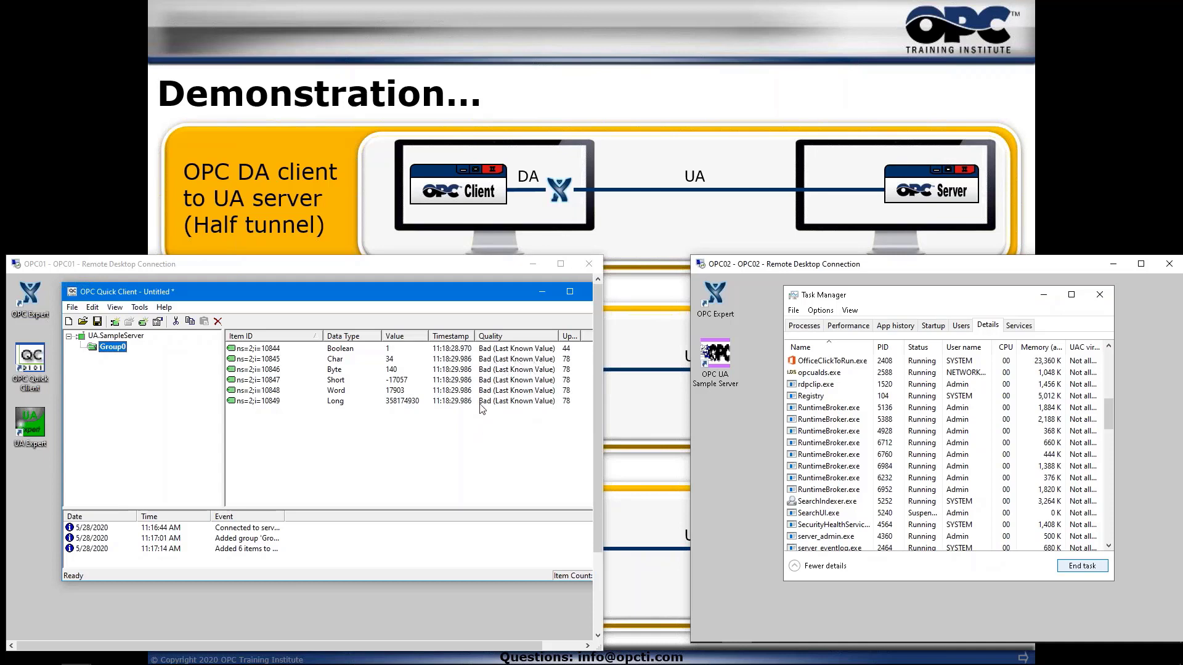
Look for the sample server among OPC02's running processes, then restart the OPC UA Sample Server
left_click(758, 391)
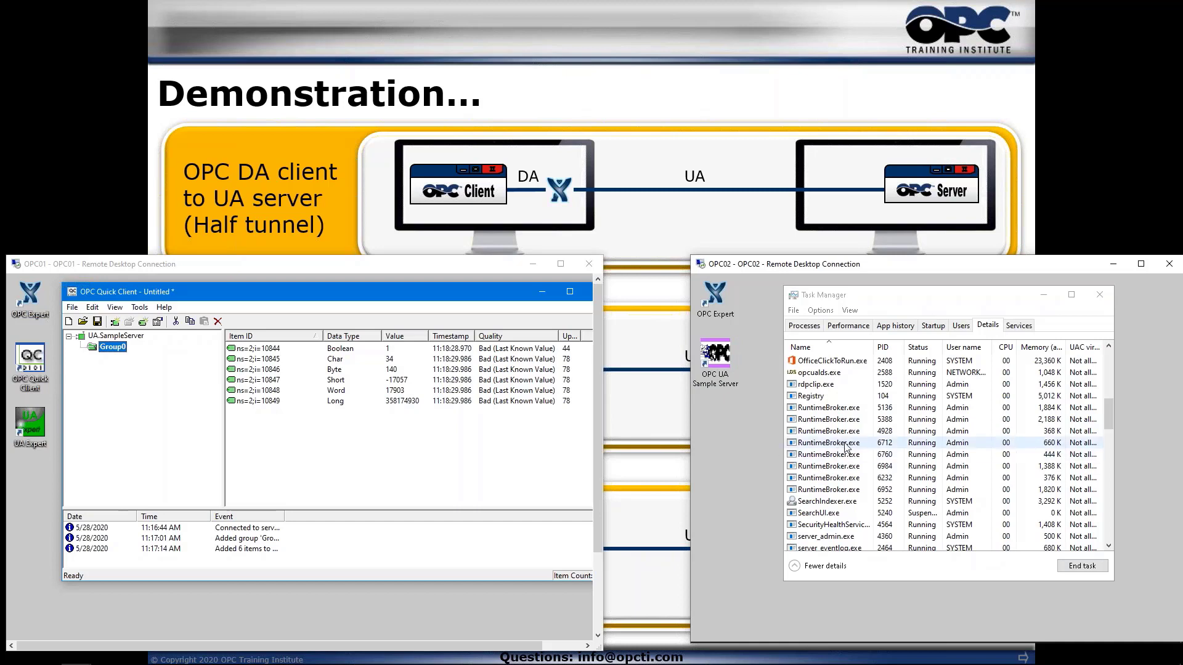
left_click(836, 373)
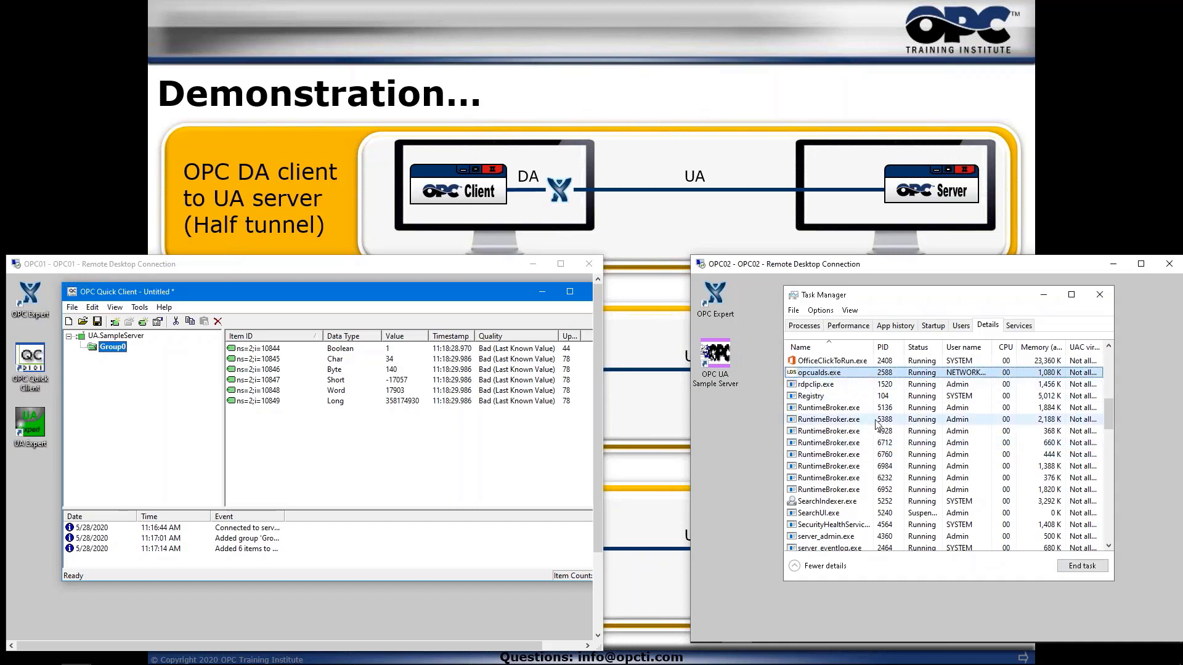
scroll(832, 443, "up", 1)
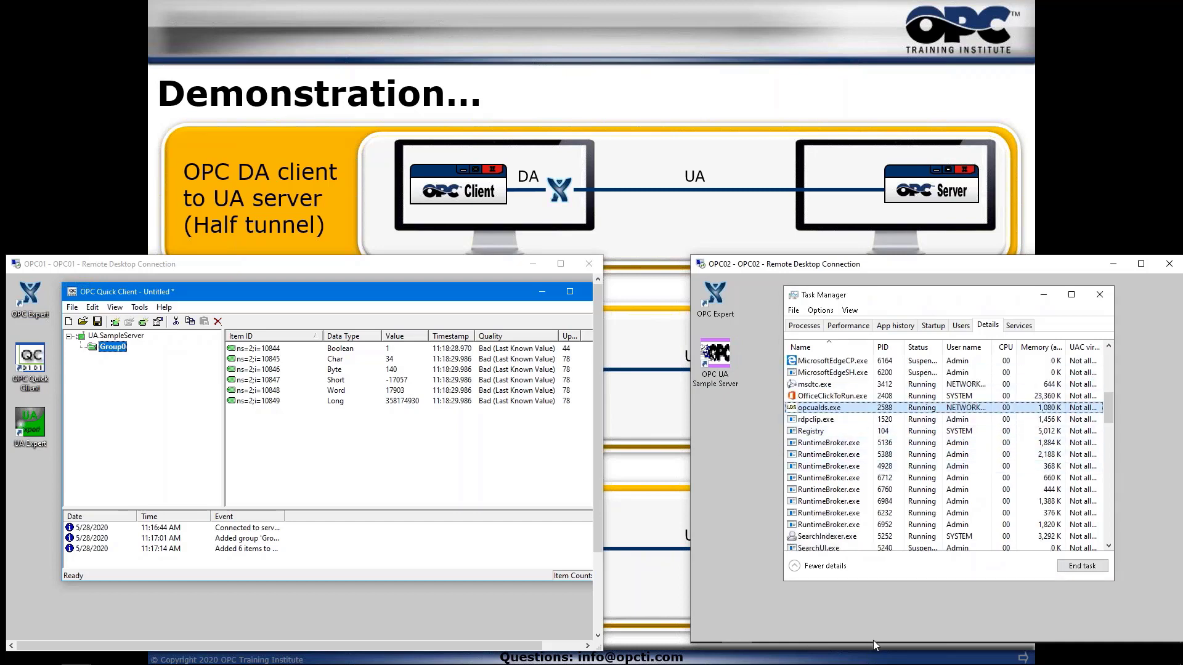
mouse_move(873, 641)
left_click(728, 368)
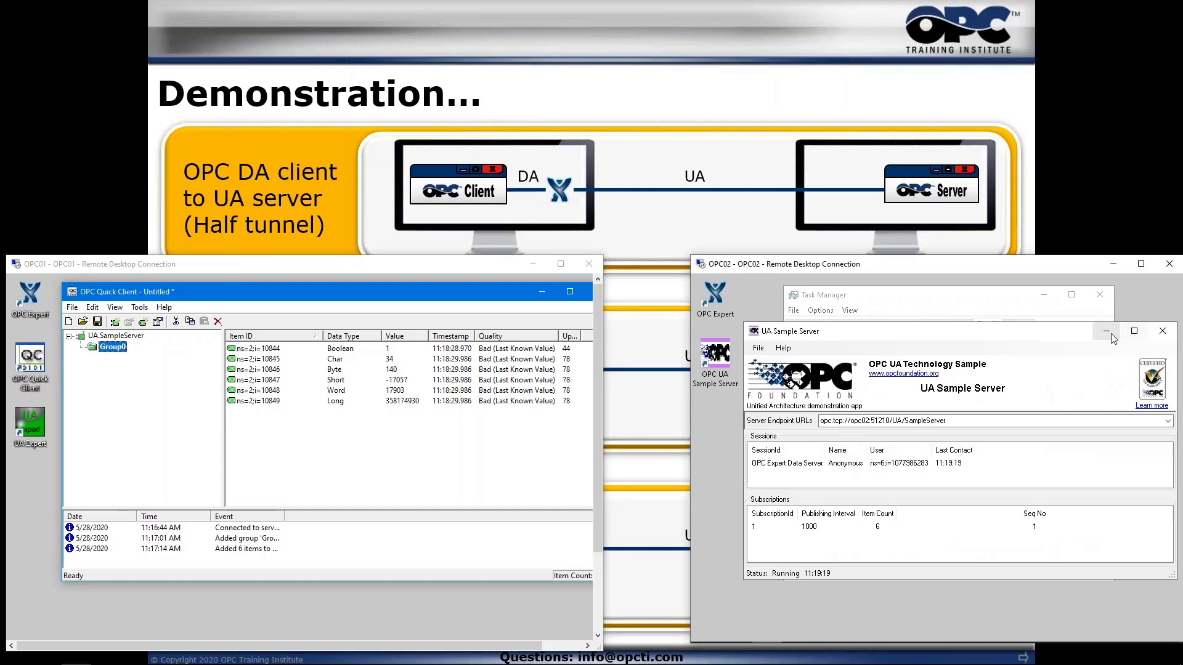
Minimize the UA Sample Server on OPC02, and locate the OPC Expert Data Server process in OPC01's Task Manager details
left_click(1106, 331)
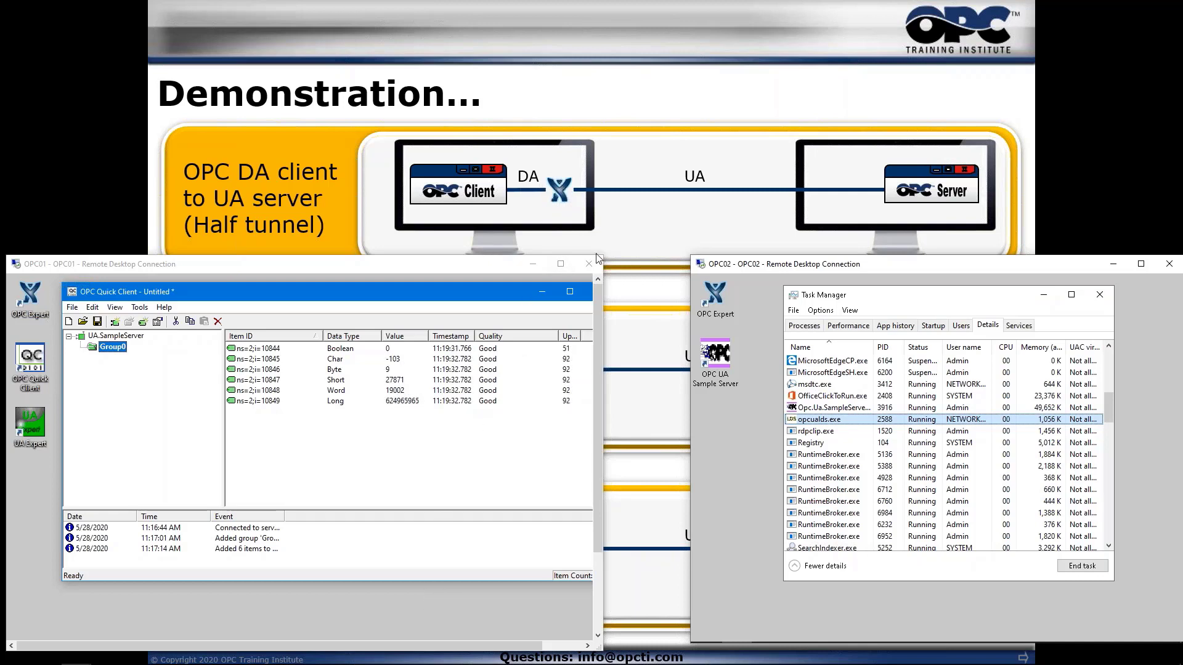
left_click_drag(604, 255, 721, 138)
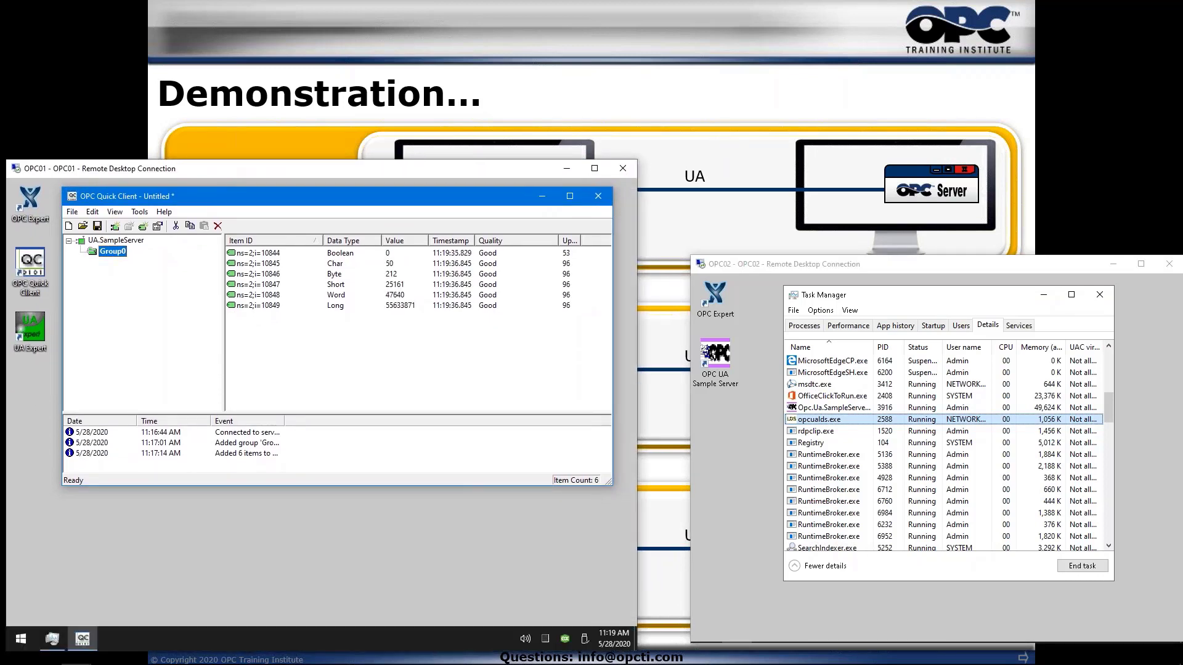
right_click(392, 640)
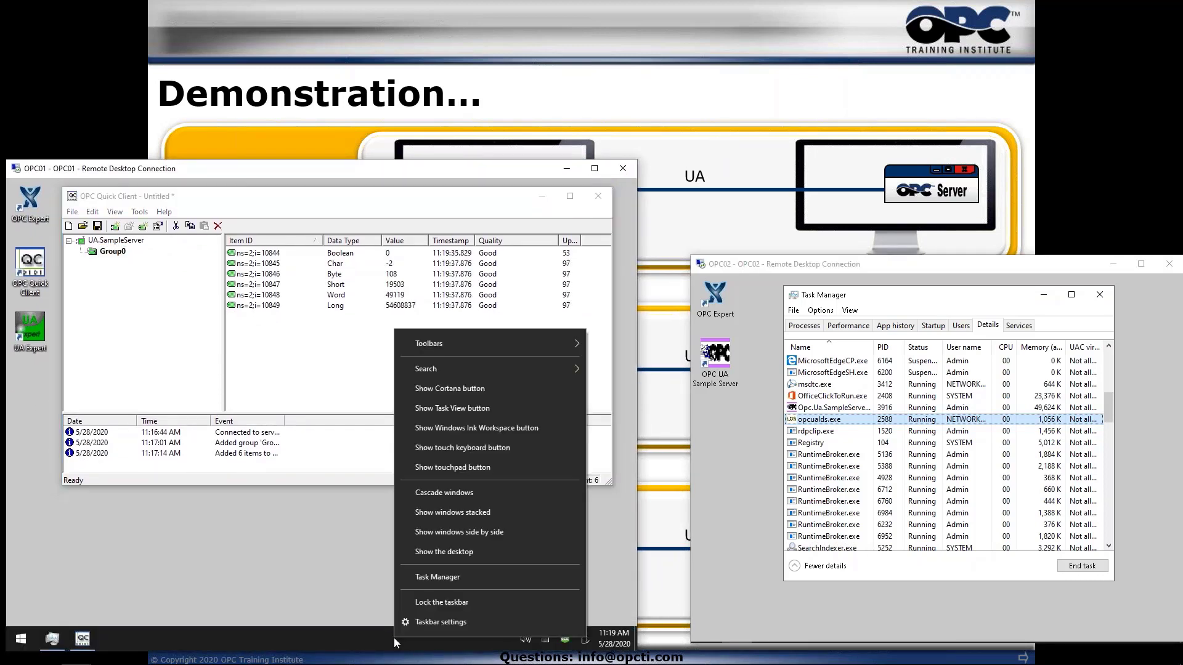
left_click(453, 580)
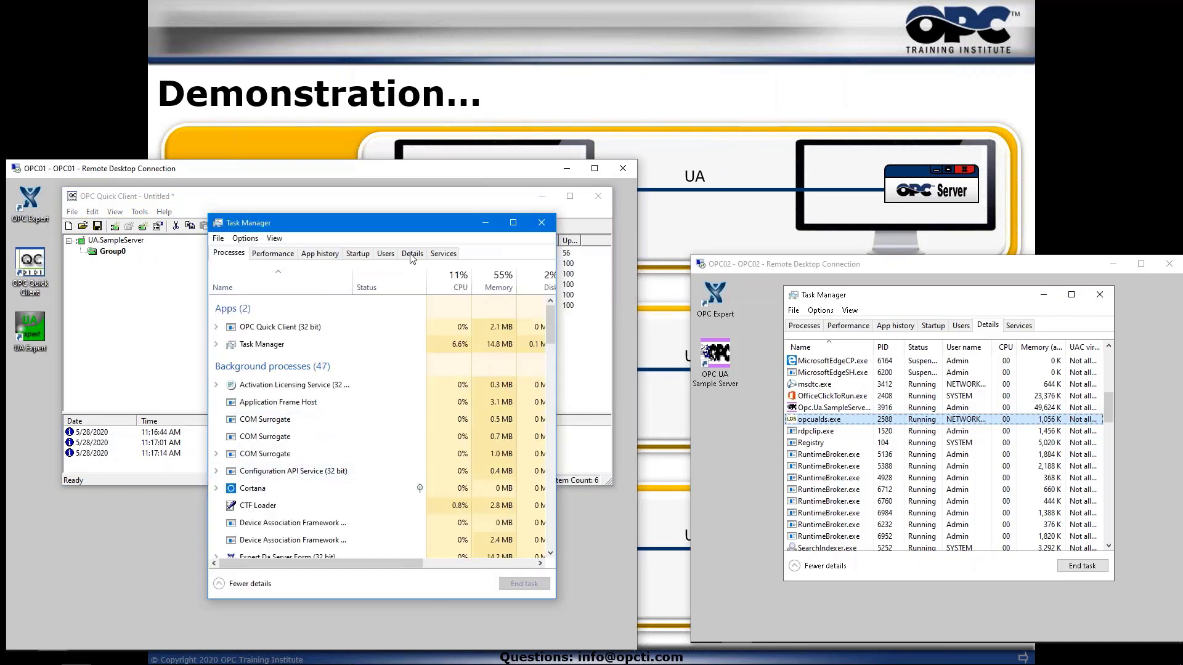
left_click(412, 253)
left_click(249, 405)
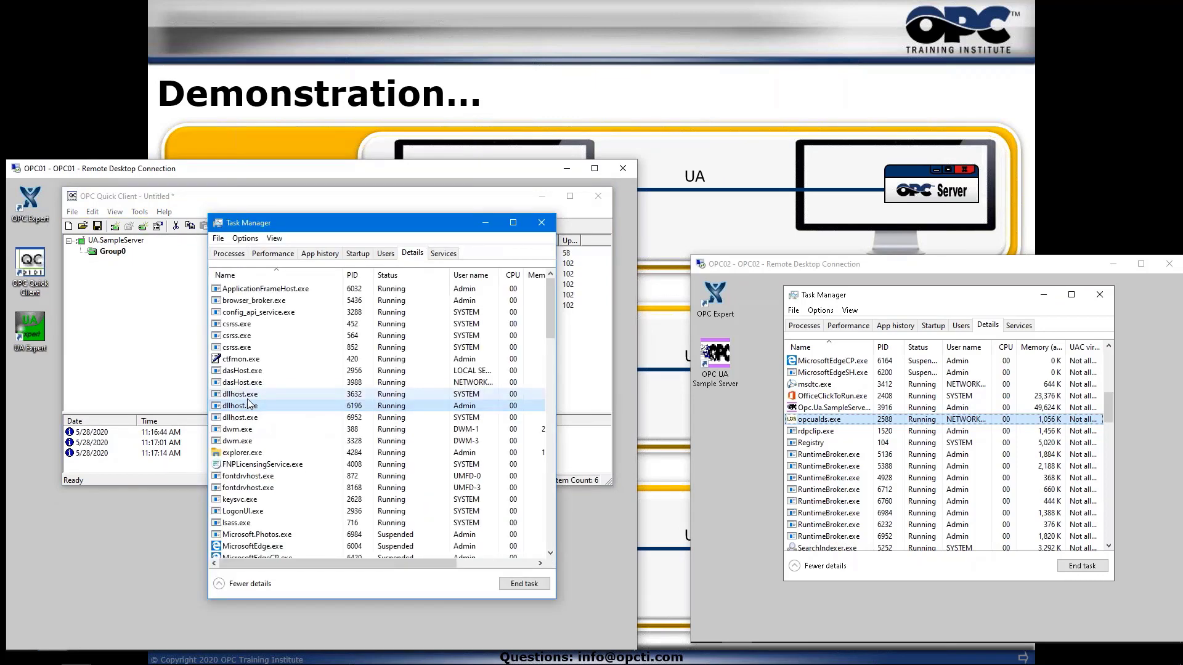
scroll(249, 406, "down", 9)
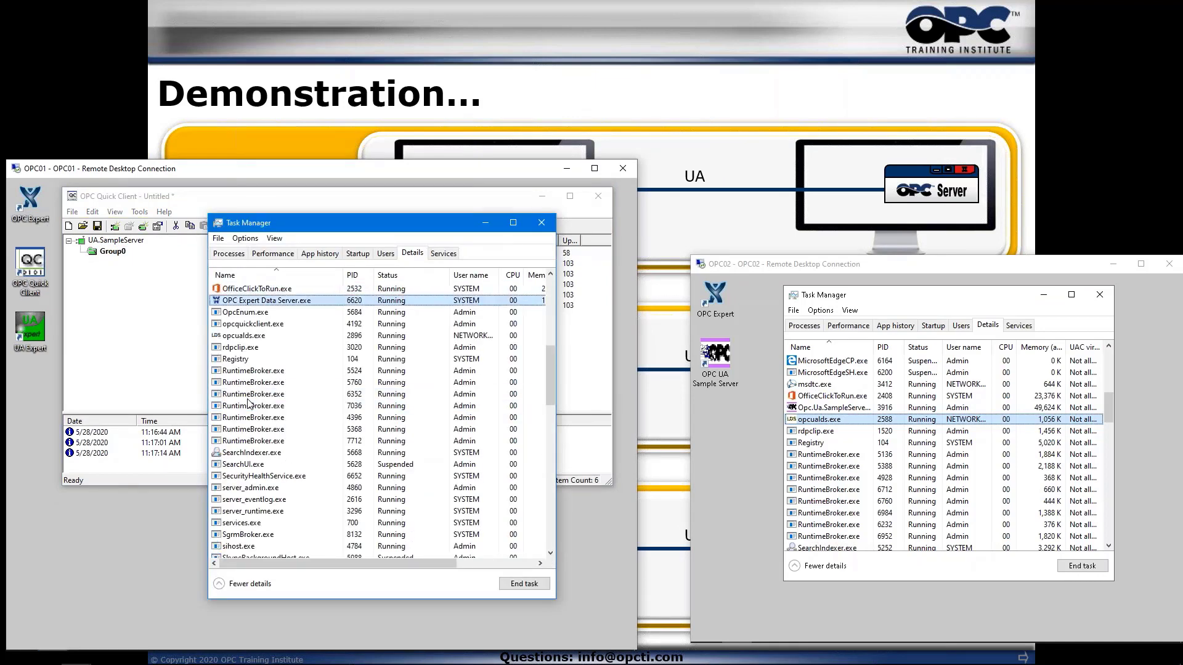
left_click(243, 301)
scroll(245, 314, "up", 1)
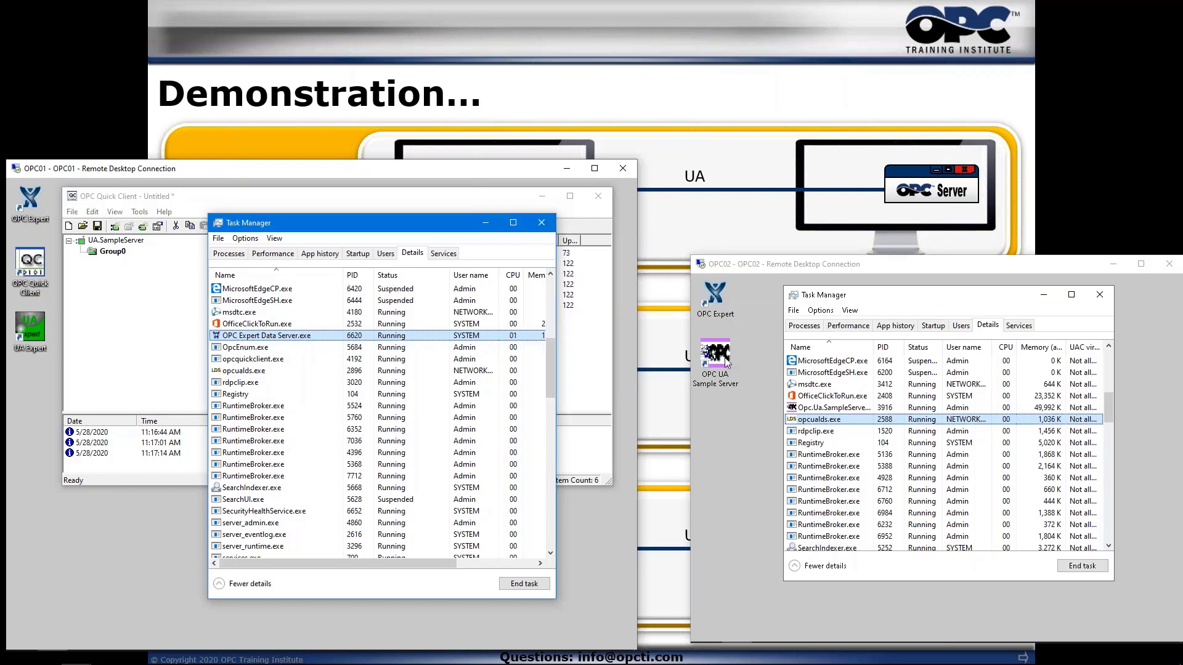
Minimize the Task Managers on both machines, and shrink the OPC01 remote desktop window to uncover the demonstration slide
left_click(484, 223)
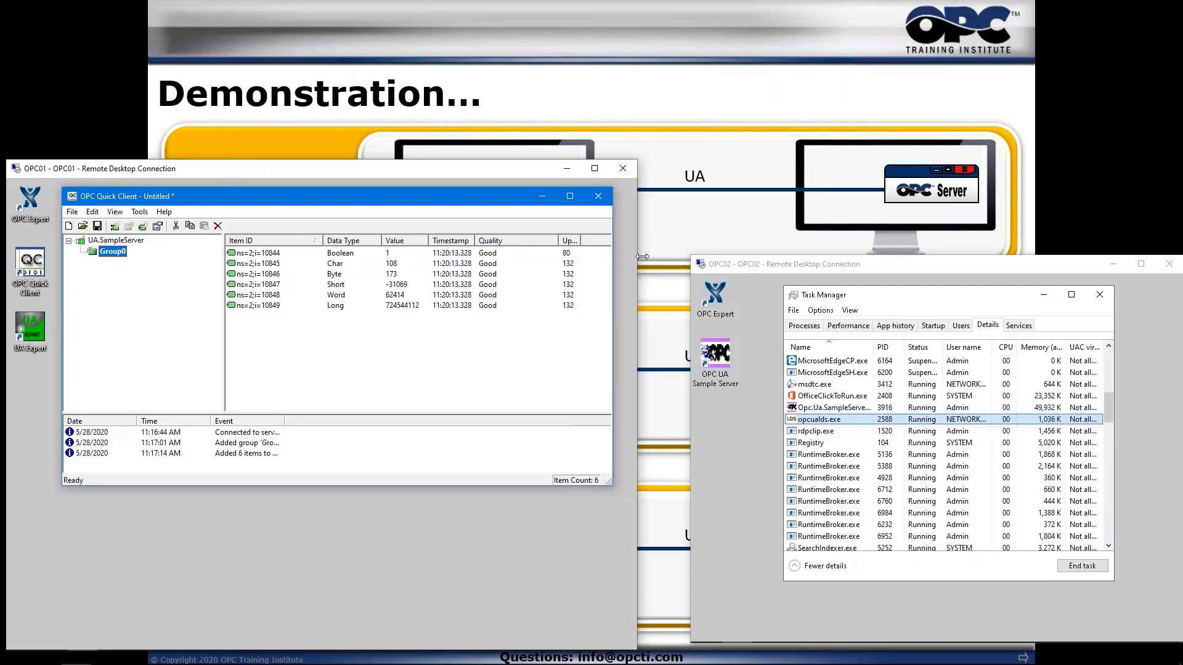
left_click_drag(636, 254, 628, 251)
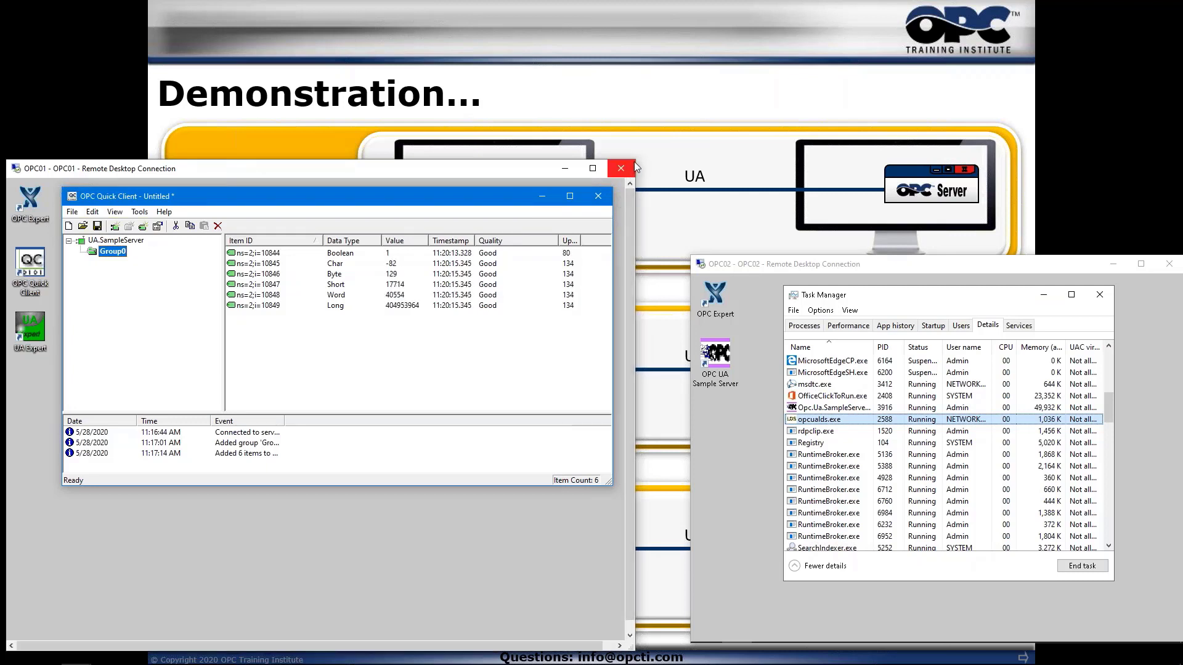
left_click_drag(635, 160, 602, 268)
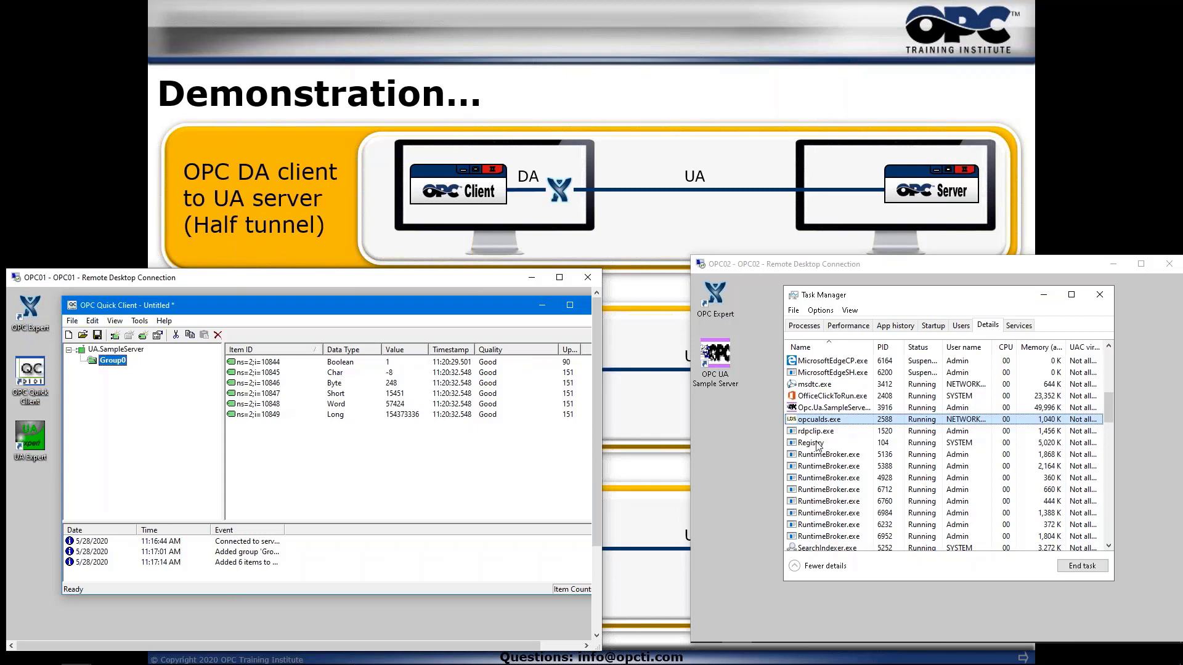
left_click(1045, 301)
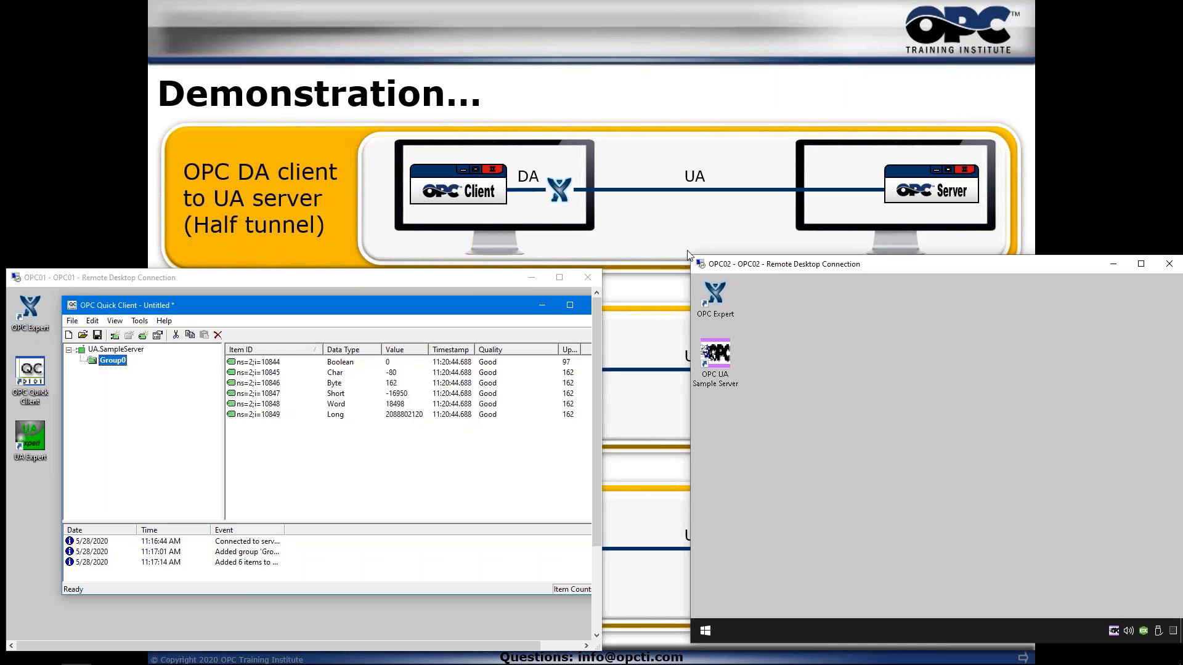
left_click(623, 243)
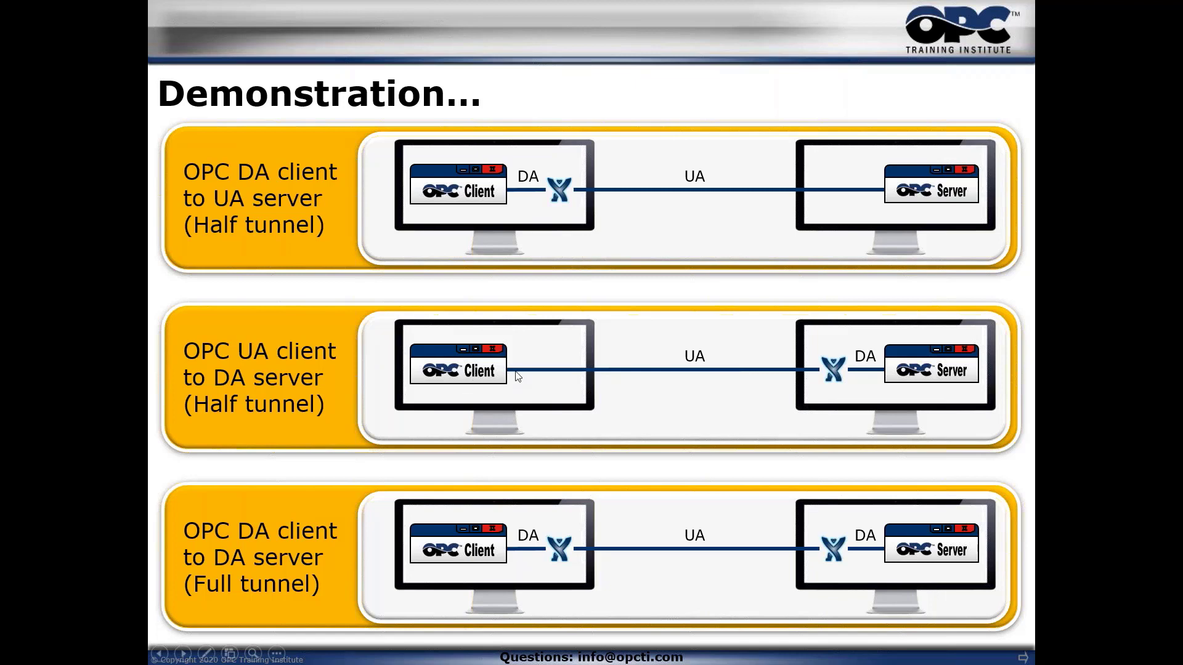
Return to the OPC01 remote desktop, launch UA Expert, and enlarge the session window so the whole client fits
key("alt+Tab")
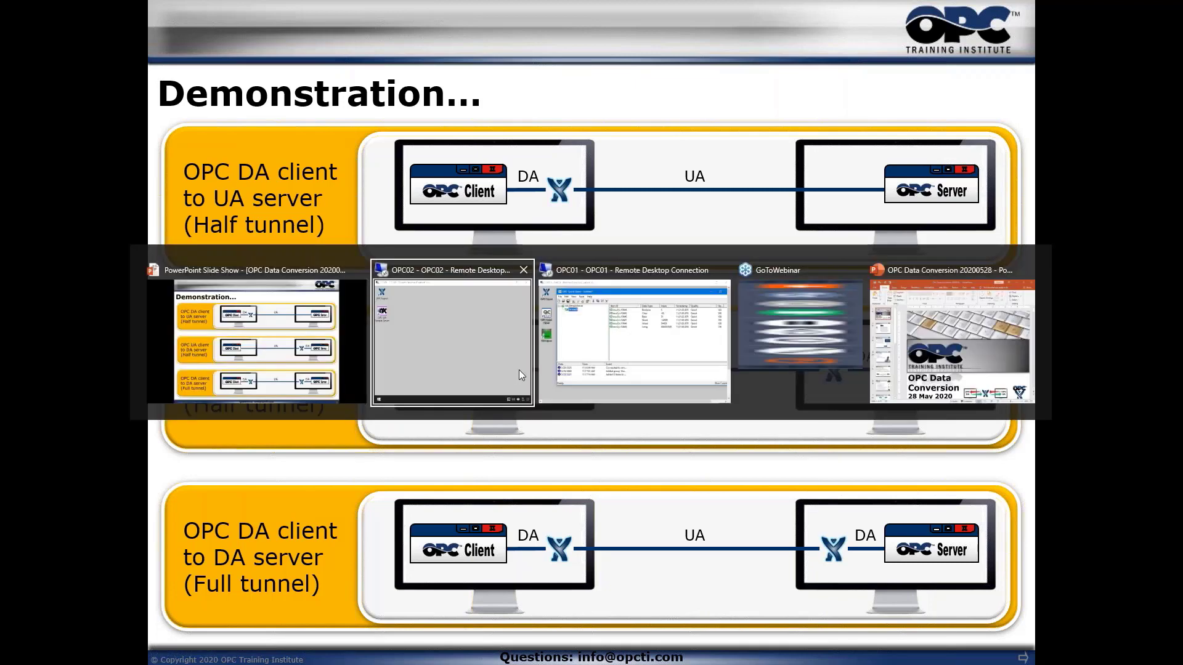
key("alt+Tab")
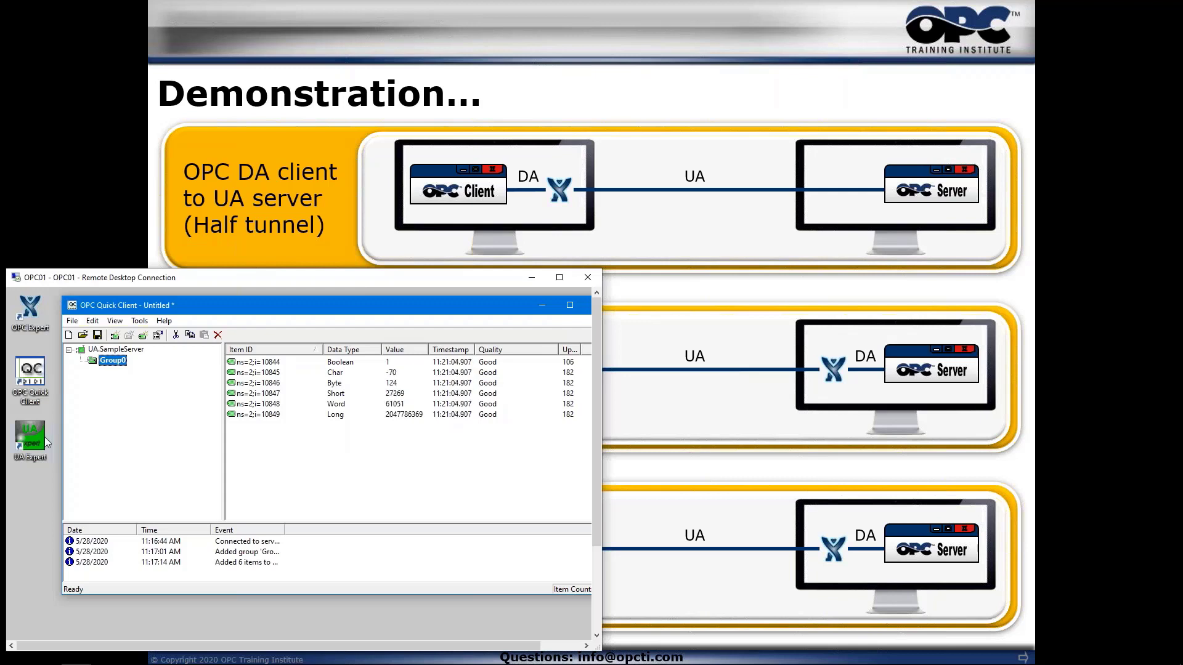
left_click(43, 440)
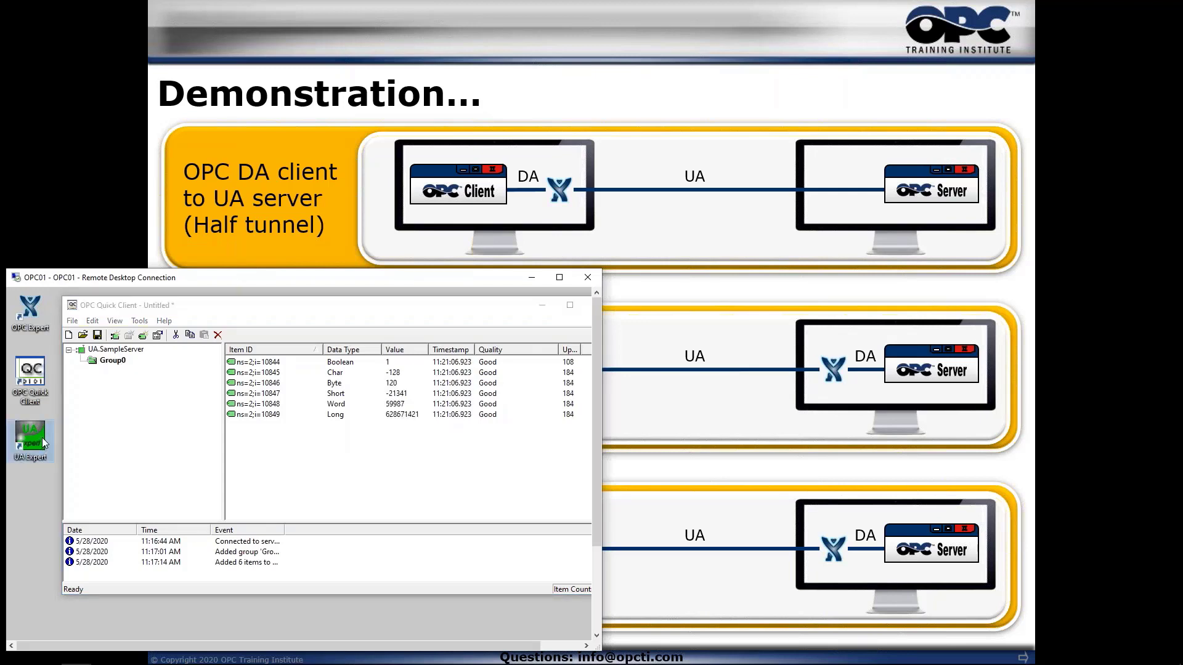
double_click(32, 435)
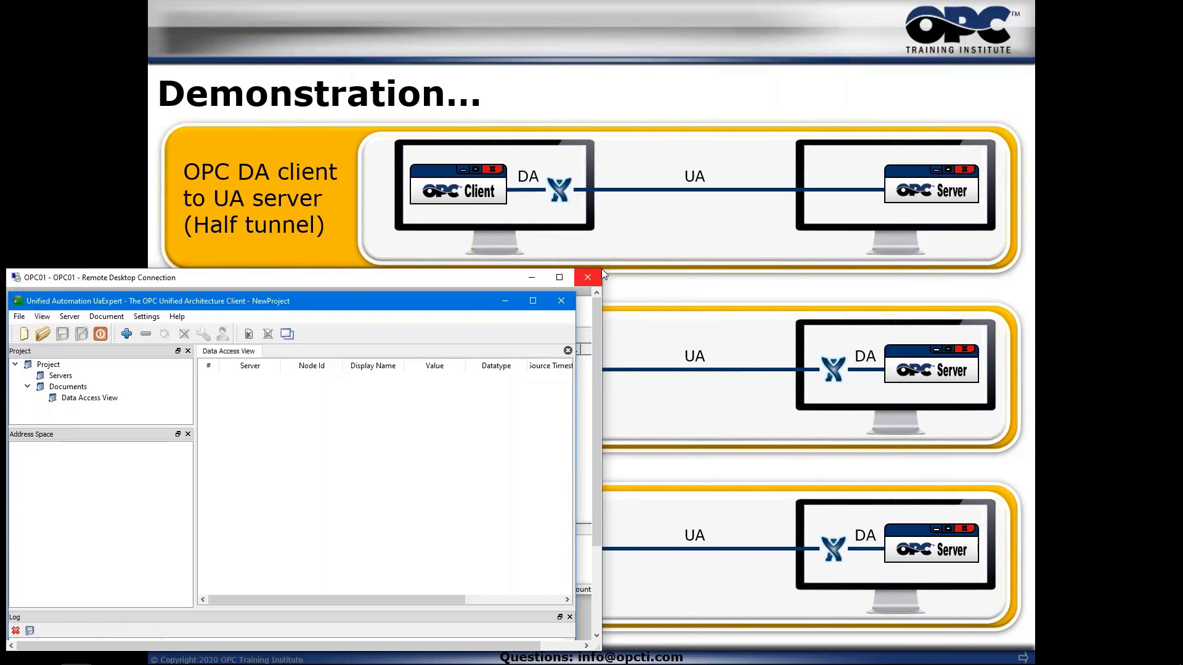
left_click_drag(602, 270, 690, 92)
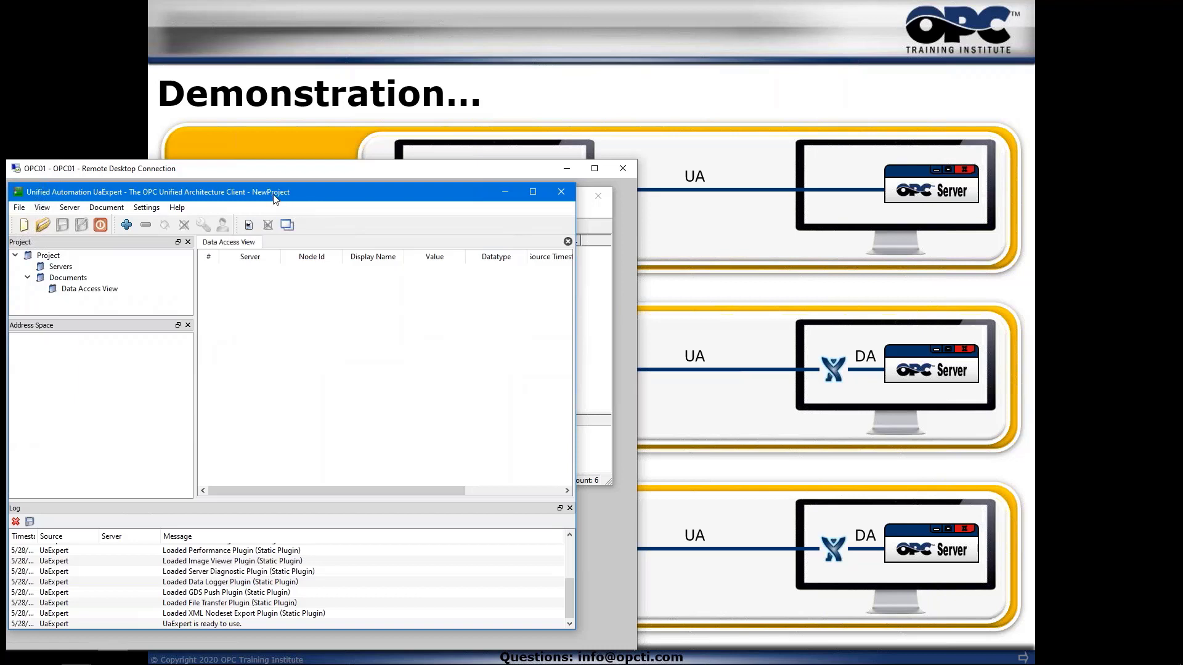
left_click_drag(280, 198, 321, 196)
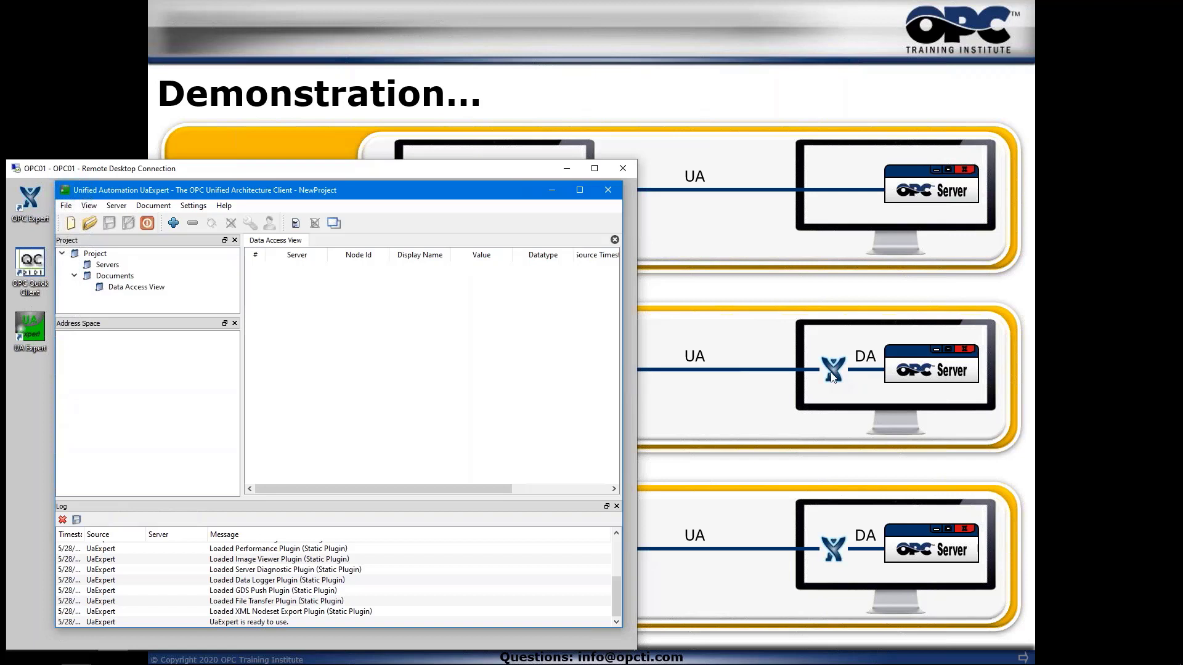
Start OPC Expert on the OPC02 remote desktop and expand OPC02 (This Computer) to examine its DA and UA servers
key("alt+Tab")
key("alt+Tab")
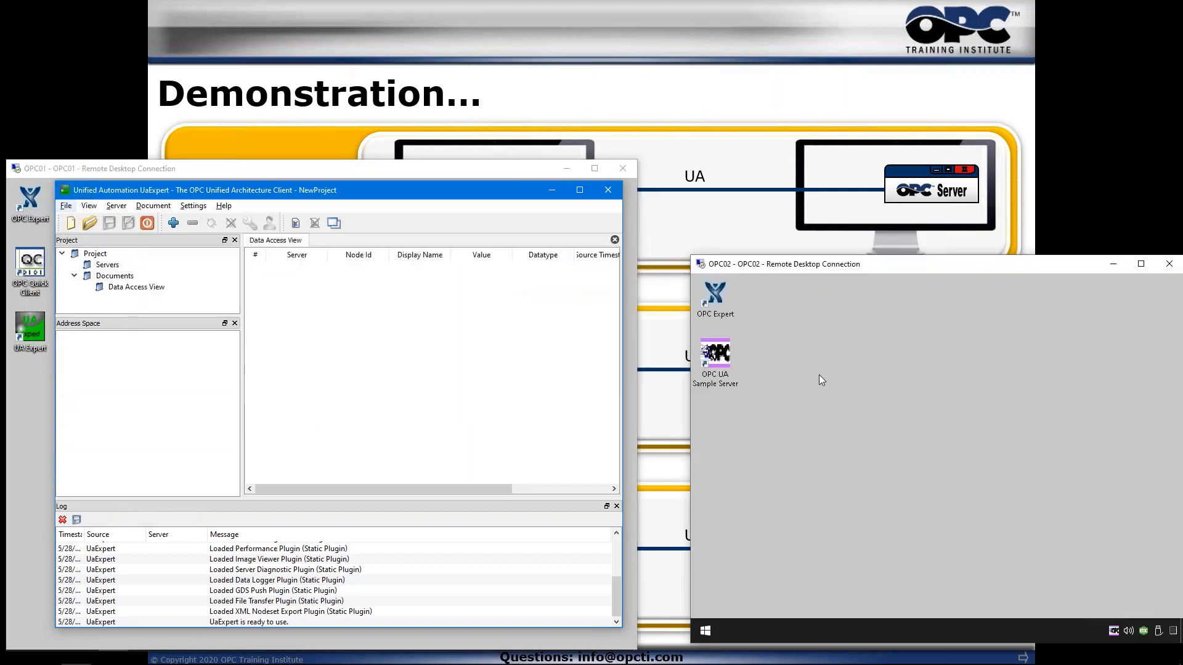
double_click(715, 294)
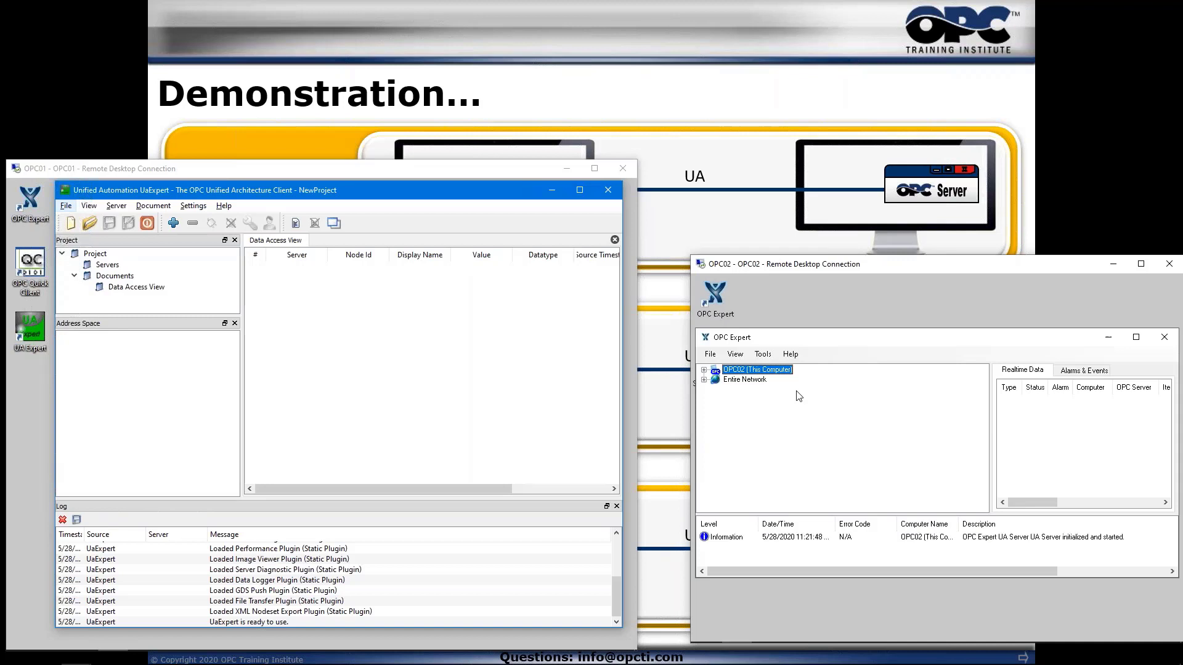
left_click(705, 371)
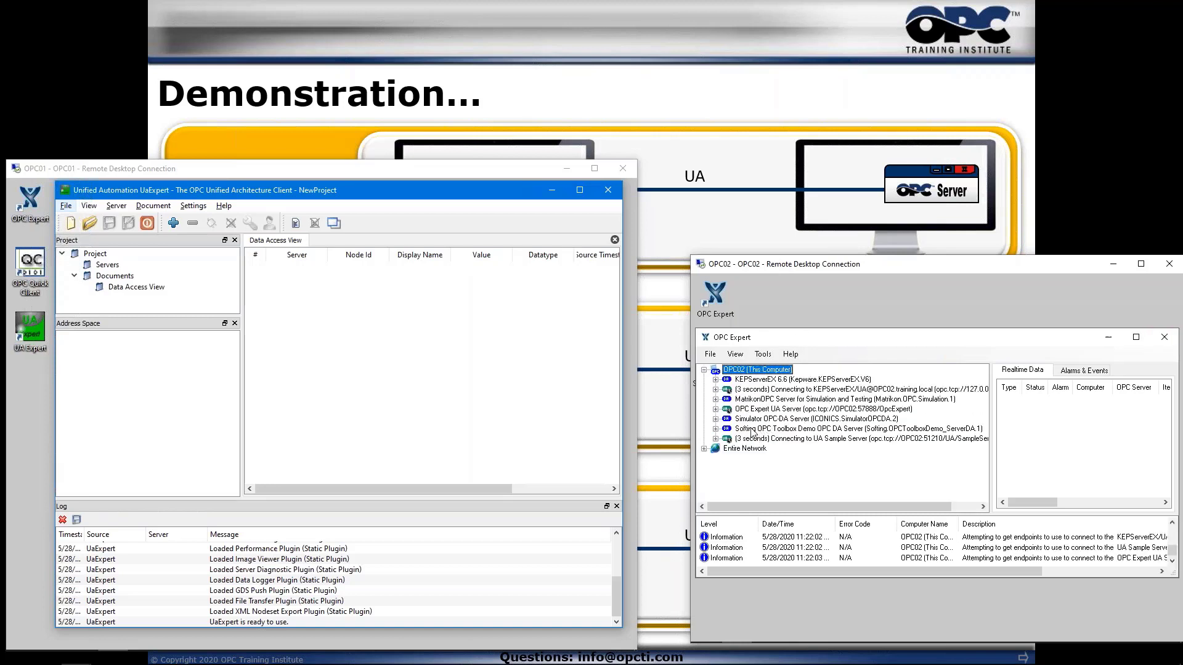
left_click(753, 431)
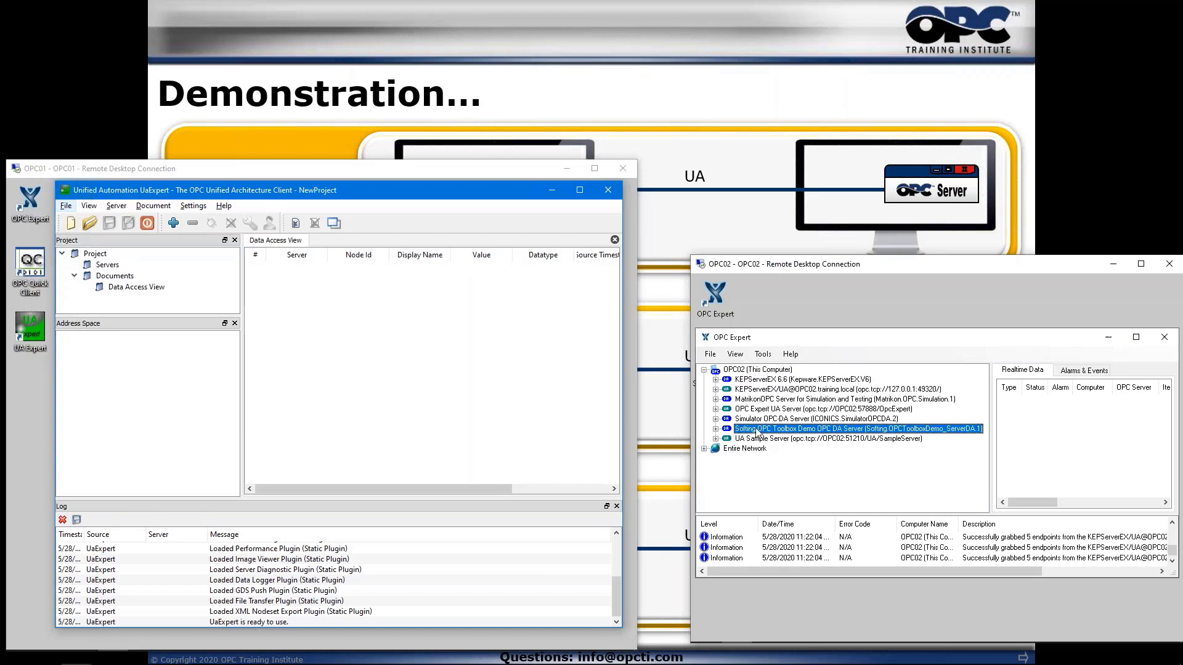
left_click(753, 421)
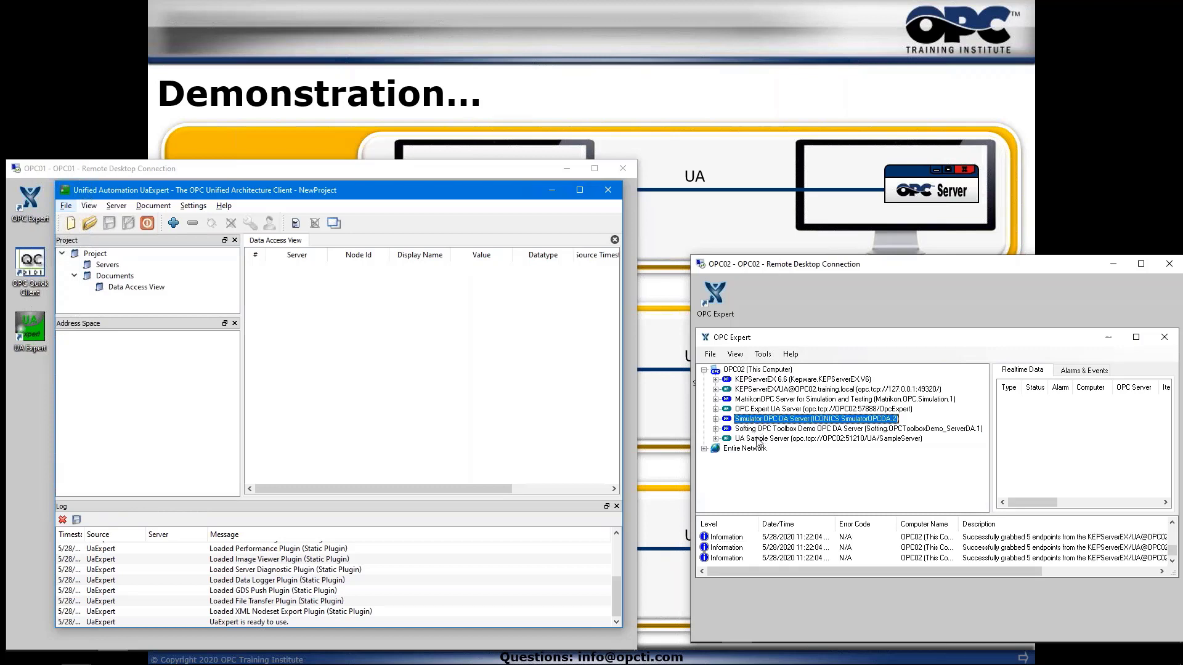
left_click(759, 440)
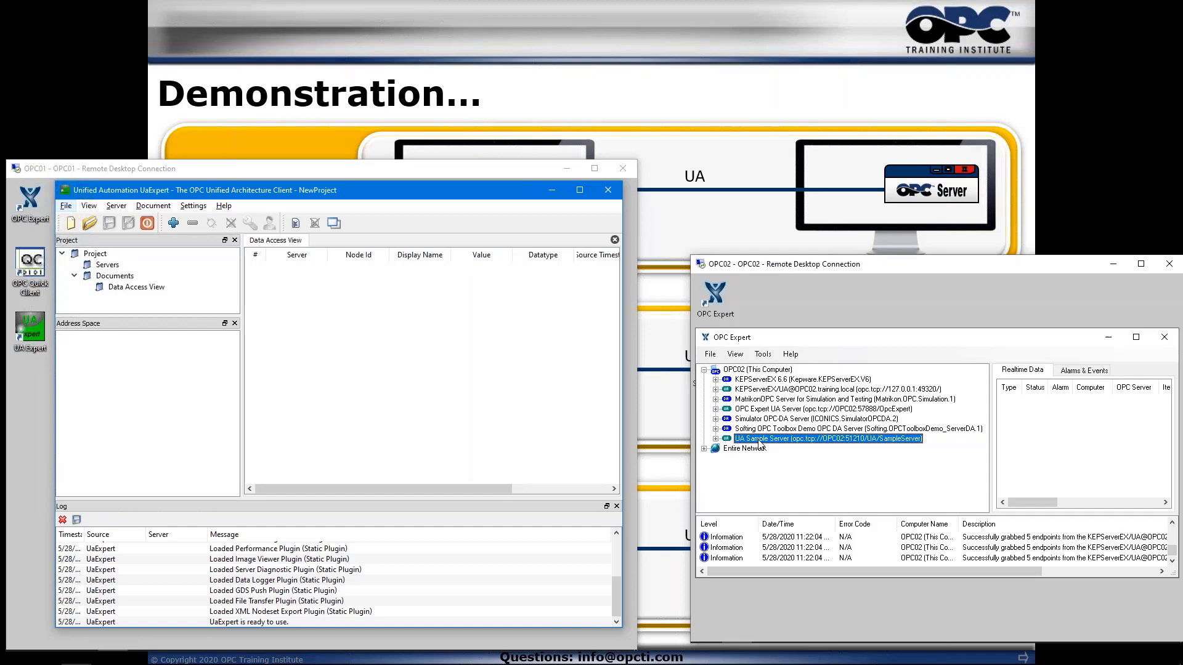
Add the OPC Expert UA Server at opc.tcp://opc02:57888 to UA Expert with the None - None endpoint, overwriting the existing configuration
left_click(173, 223)
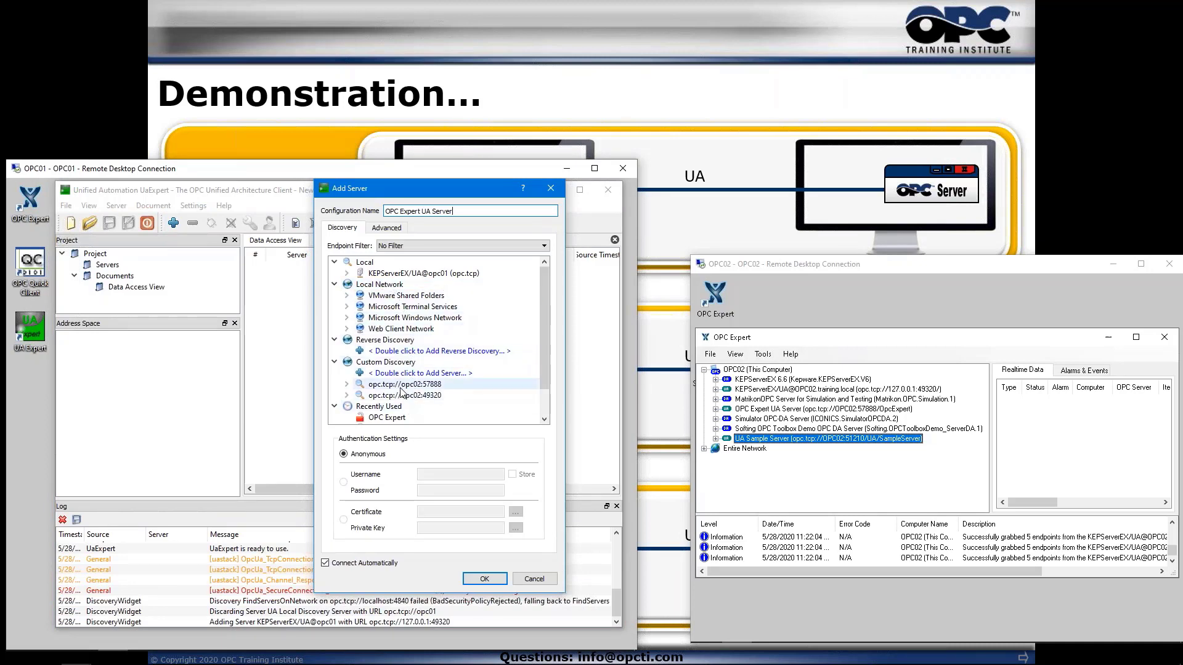
left_click(347, 385)
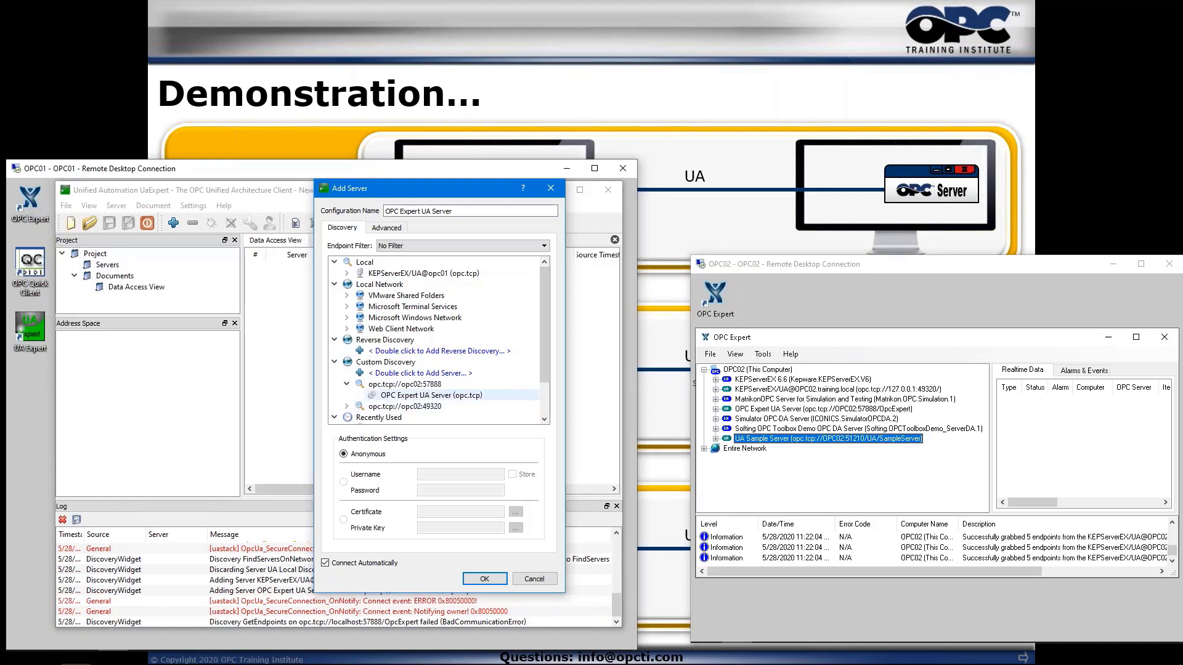
left_click(397, 437)
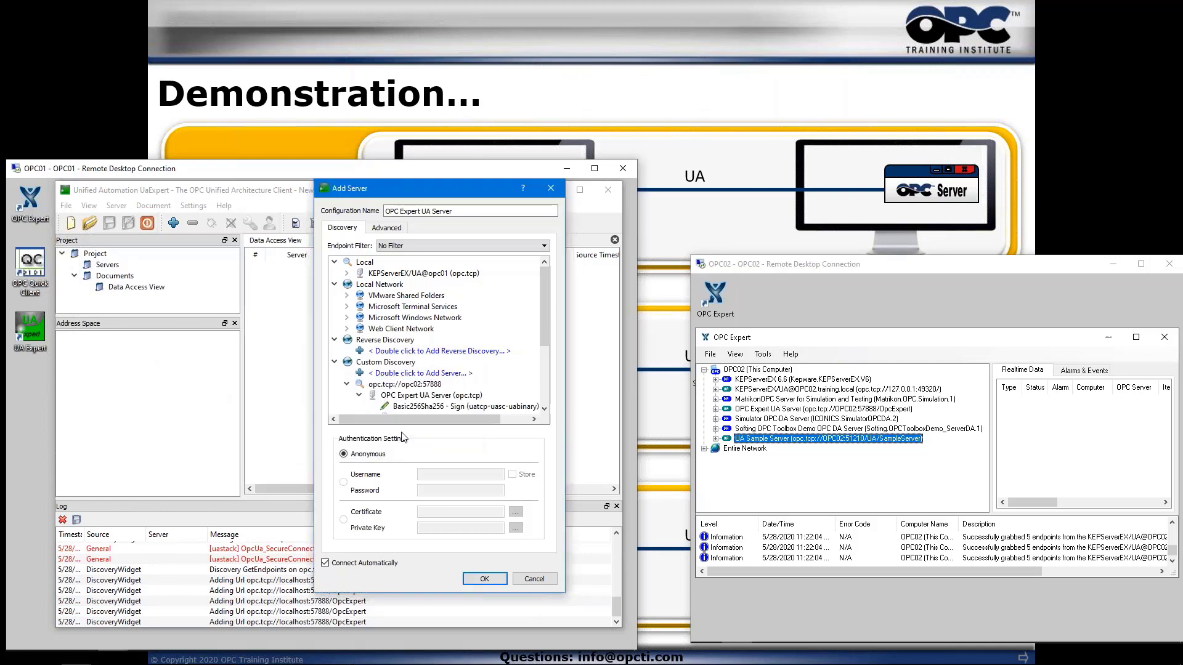
scroll(530, 401, "down", 3)
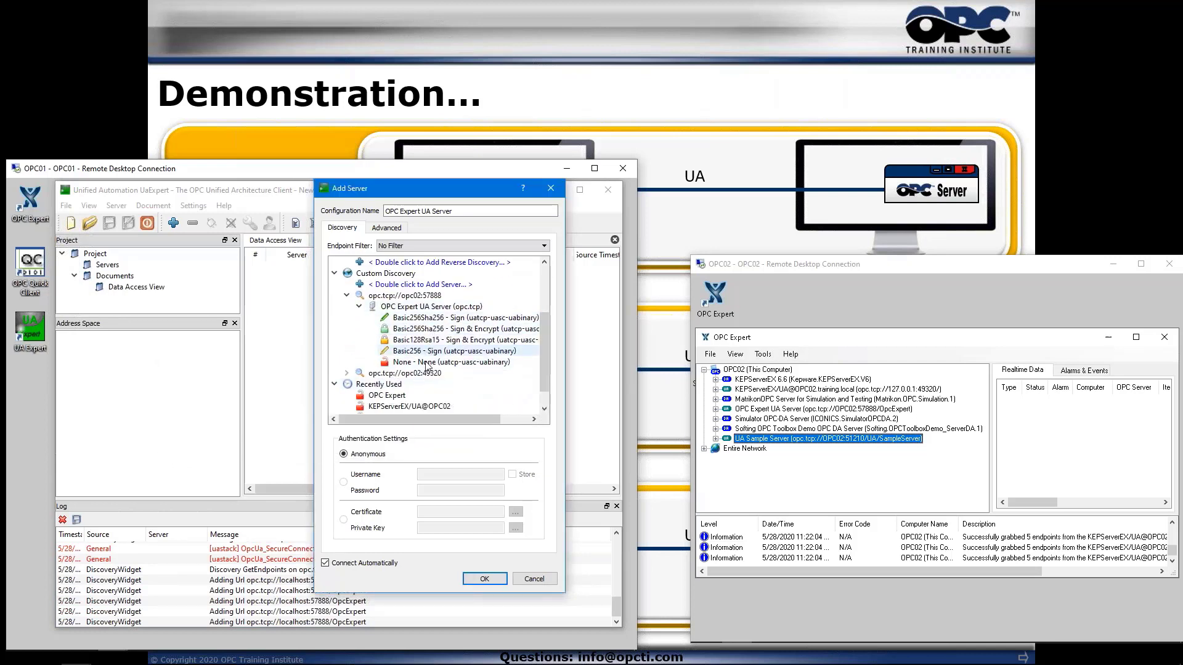
left_click(451, 362)
left_click(479, 577)
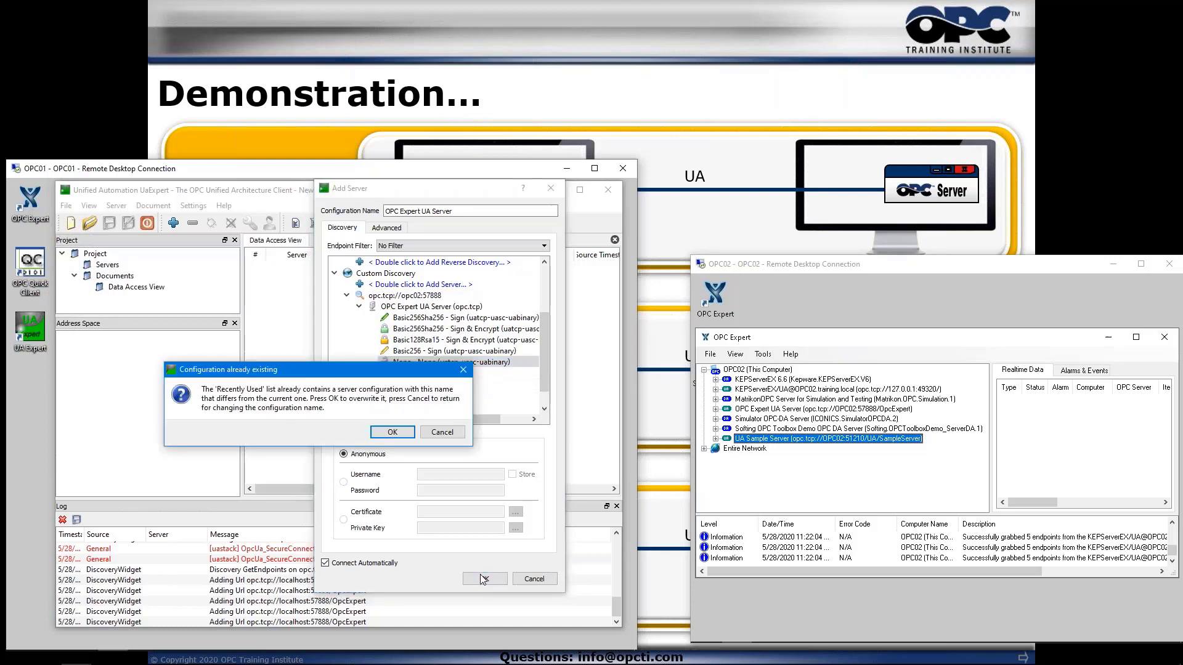
left_click(392, 433)
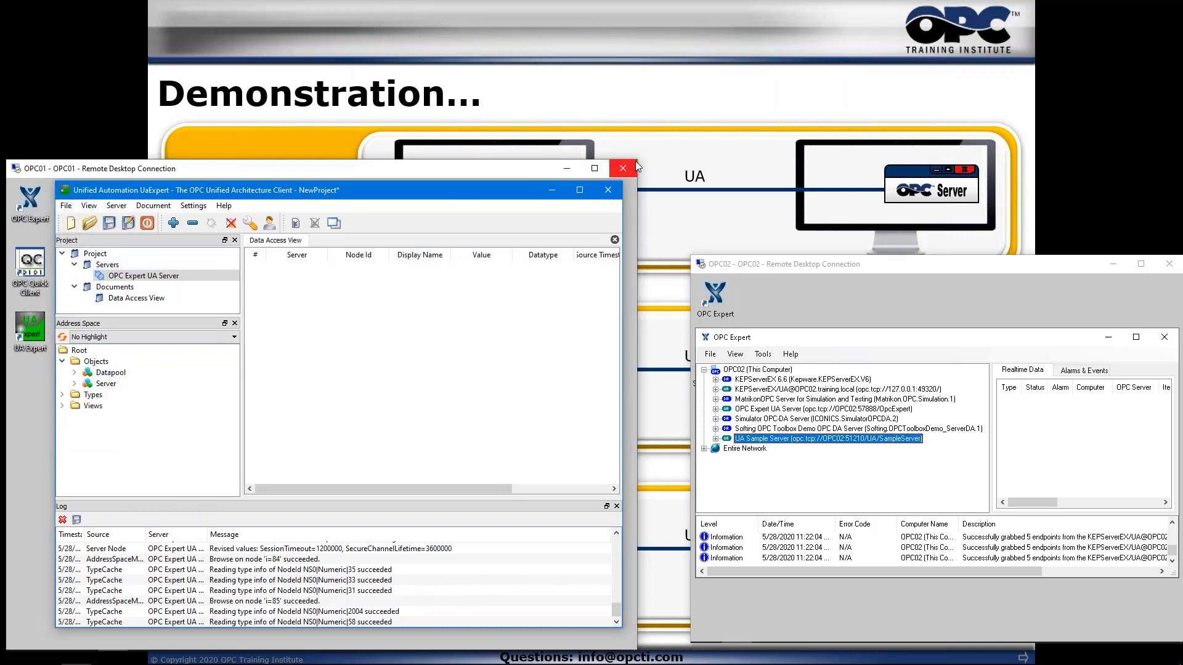
Bring both remote desktops back over the slide and expand Objects > Datapool > OPC02 in UA Expert's address space
left_click_drag(637, 162, 699, 134)
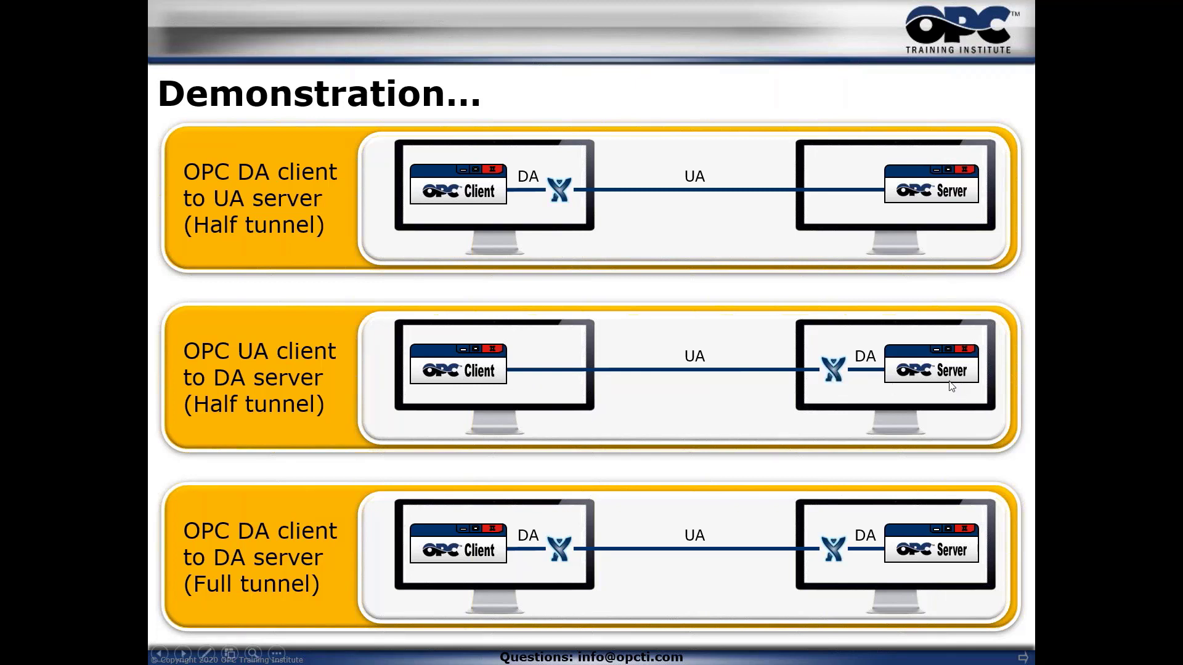
key("alt+Tab")
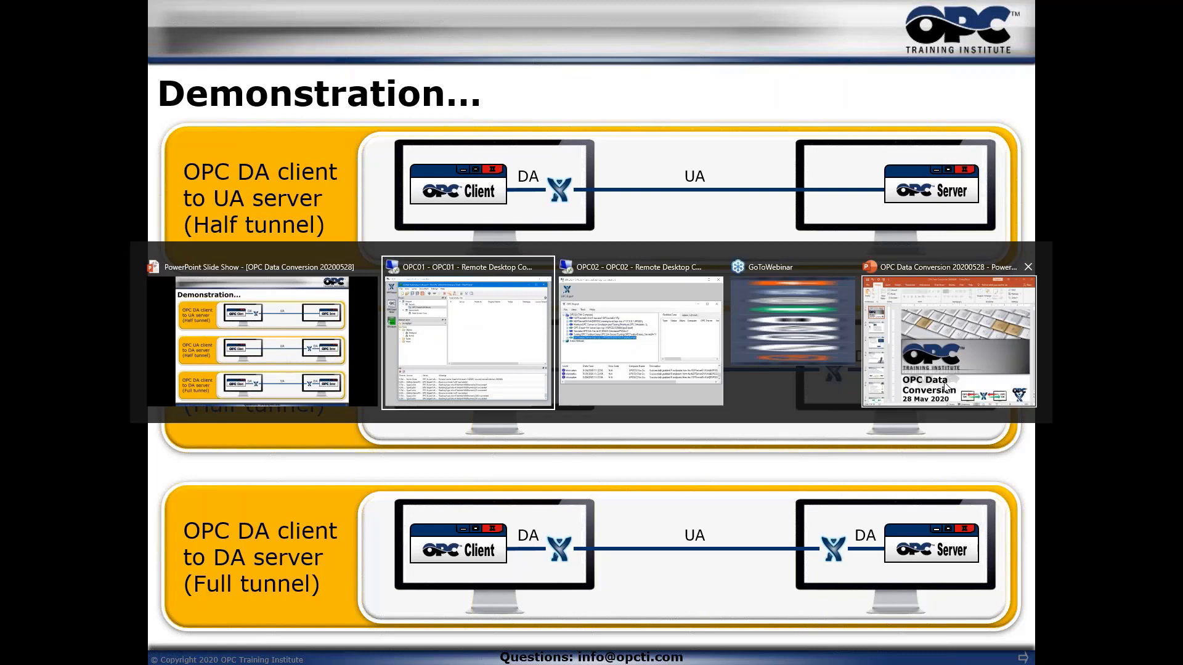
key("alt+Tab")
key("Tab")
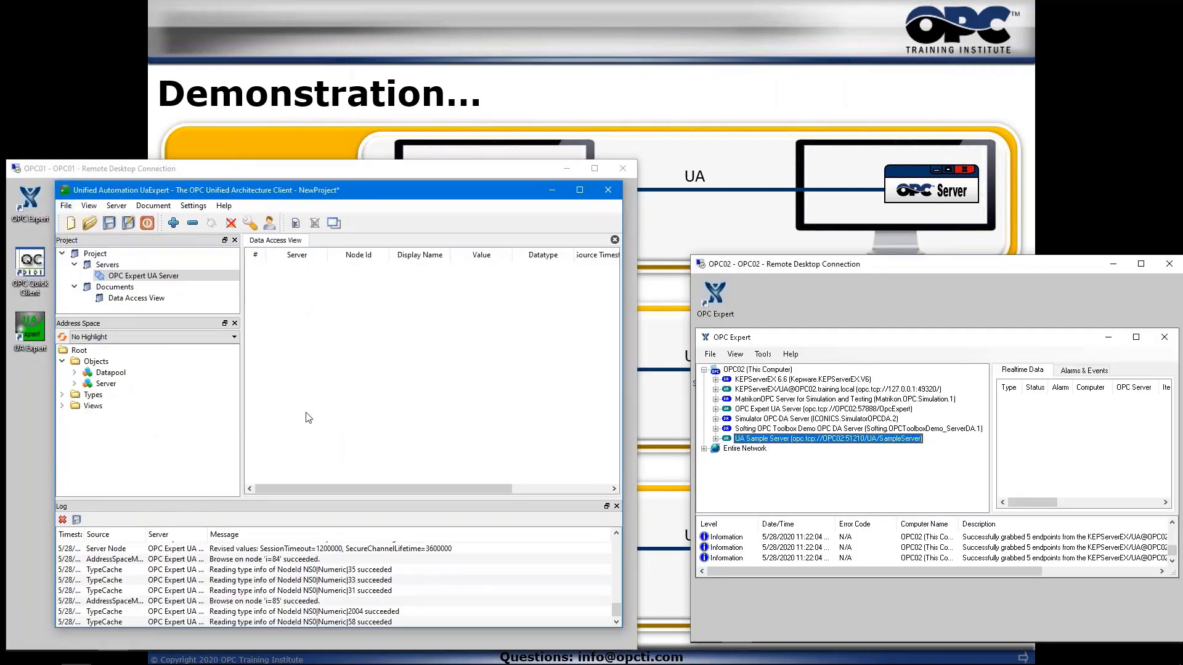
left_click(75, 372)
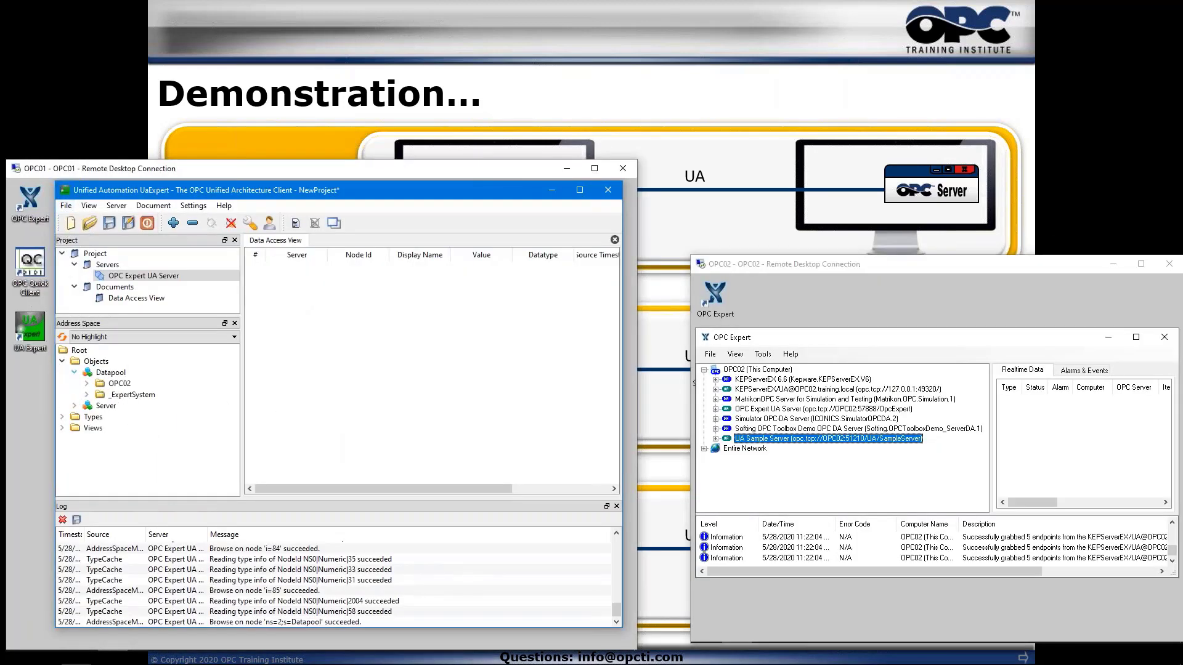
left_click(88, 384)
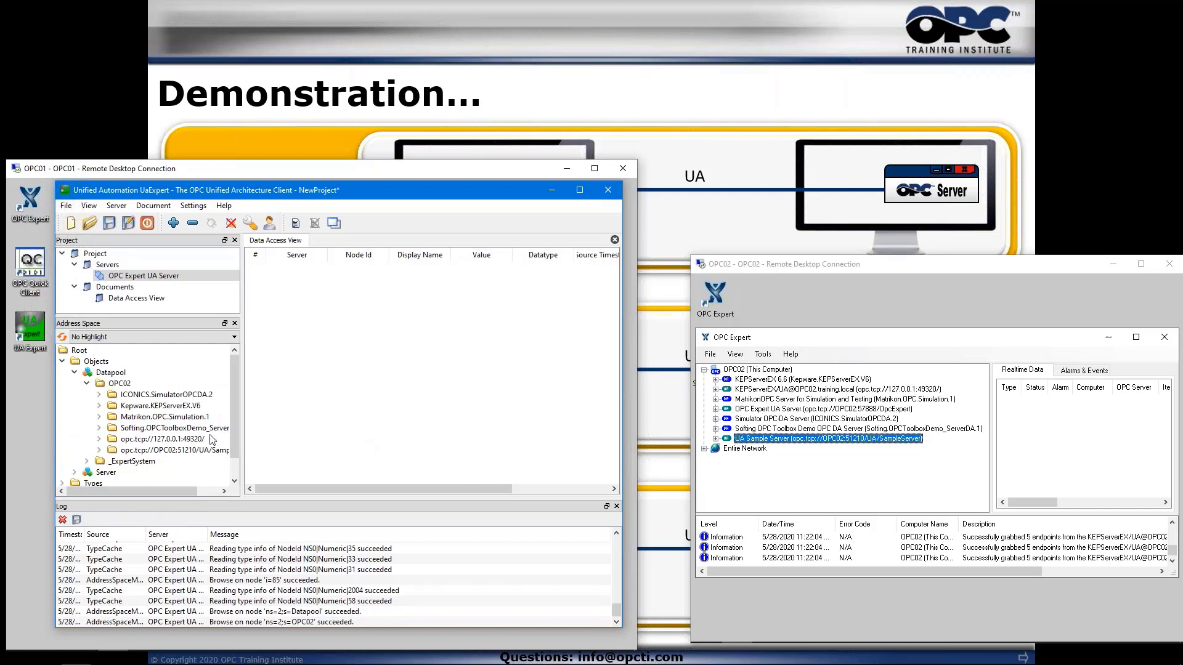
Monitor automatic angle change, automatic change period, cos, sin and tan from Softing.OPCToolboxDemo_ServerDA.1 > maths in the Data Access View, and return to the slide
left_click(107, 431)
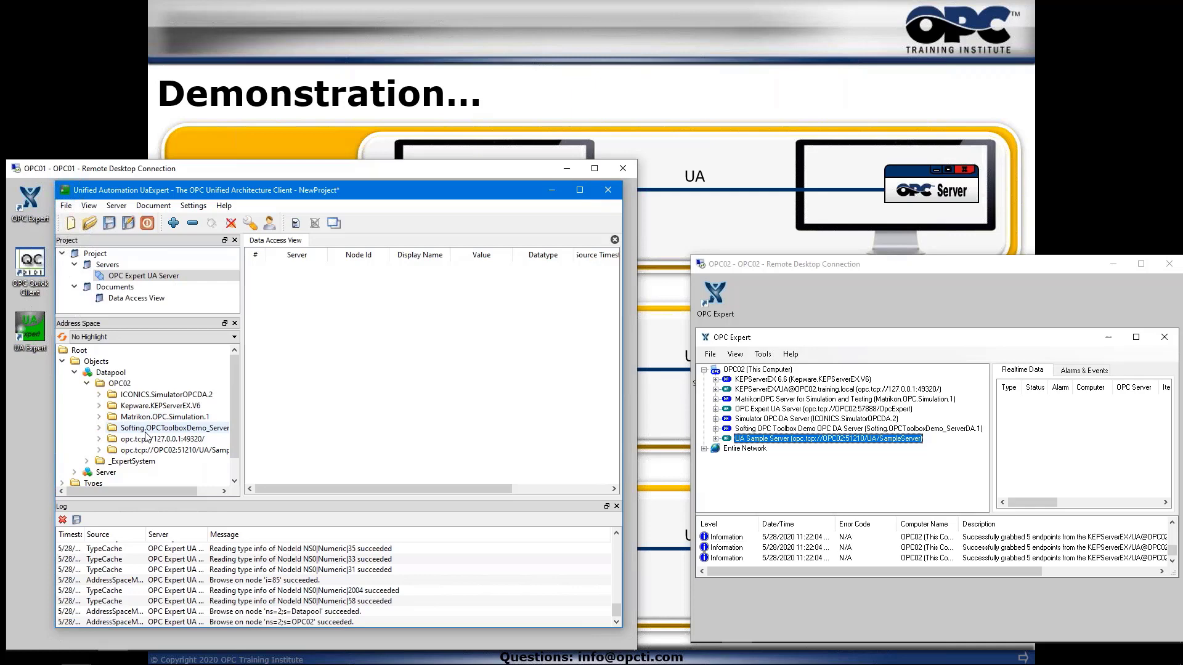
left_click(100, 430)
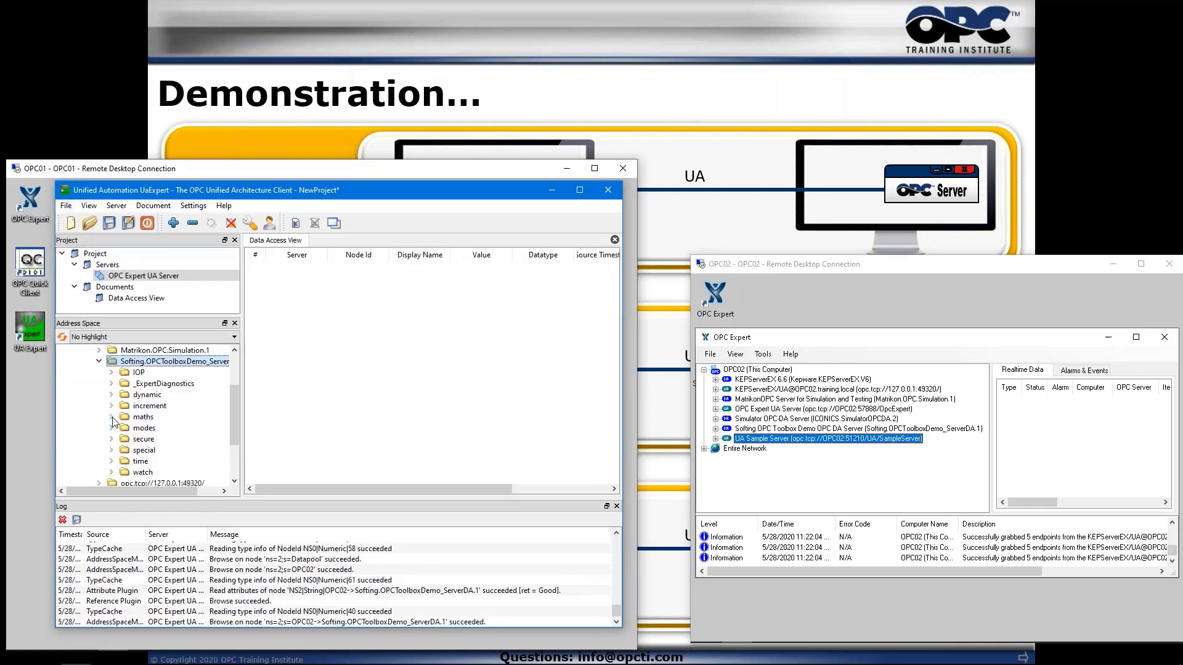
left_click(111, 418)
left_click_drag(153, 433, 382, 370)
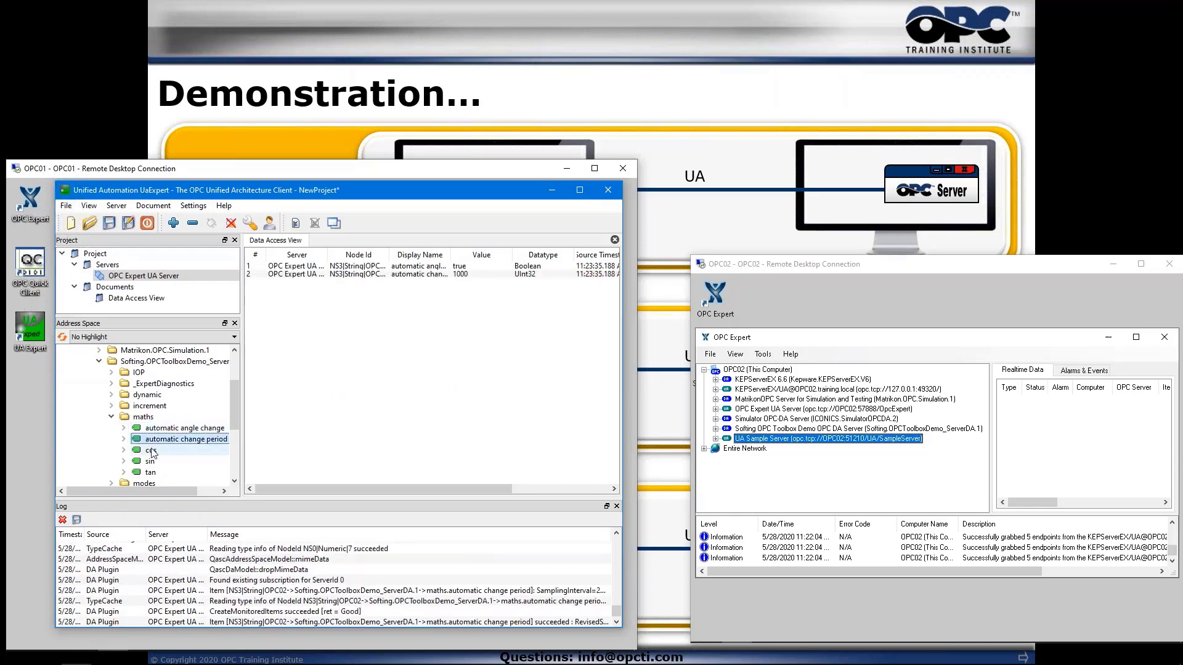
left_click_drag(151, 450, 311, 407)
left_click_drag(149, 463, 379, 389)
left_click_drag(151, 473, 354, 373)
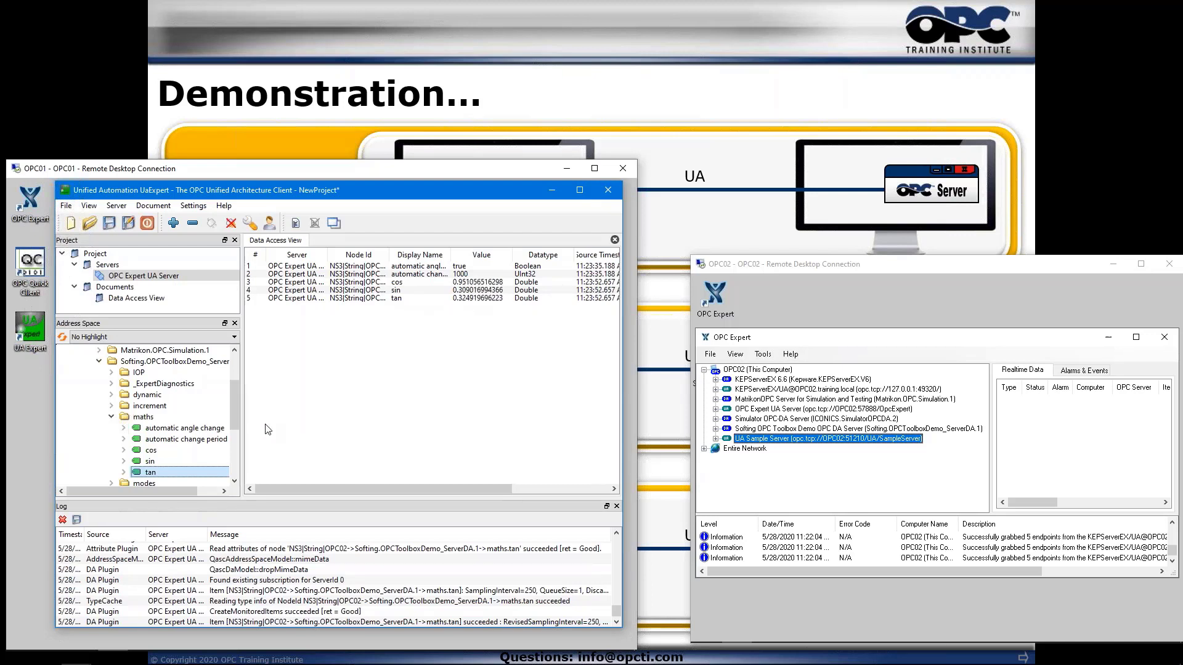
left_click_drag(234, 416, 232, 382)
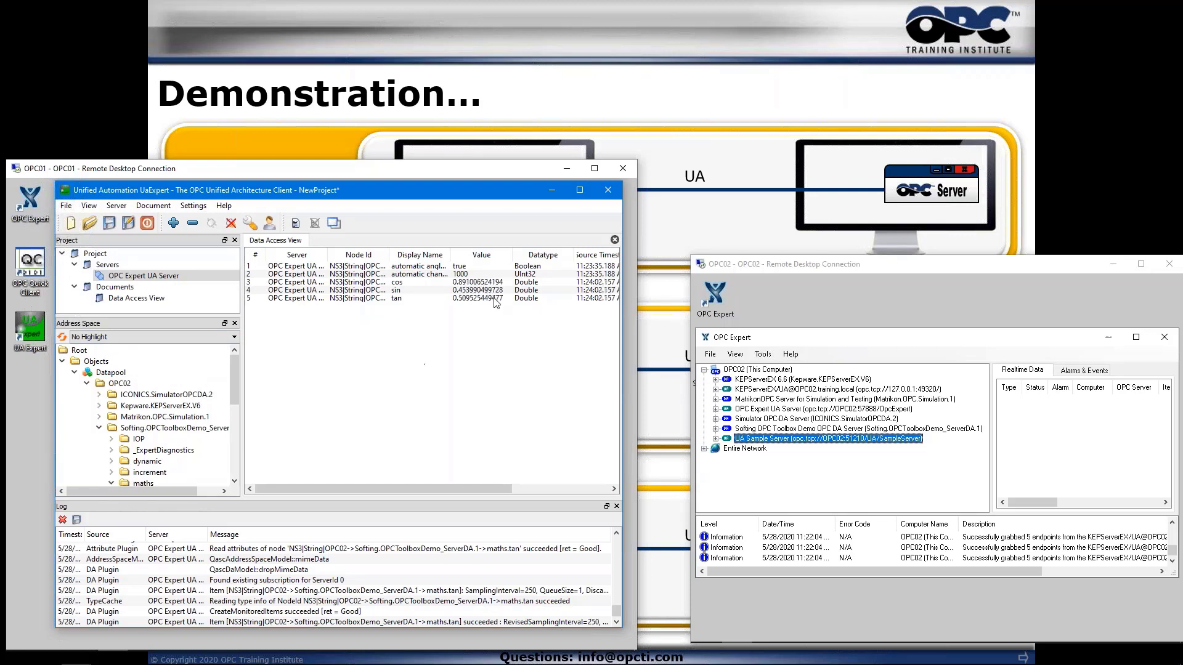
left_click(673, 246)
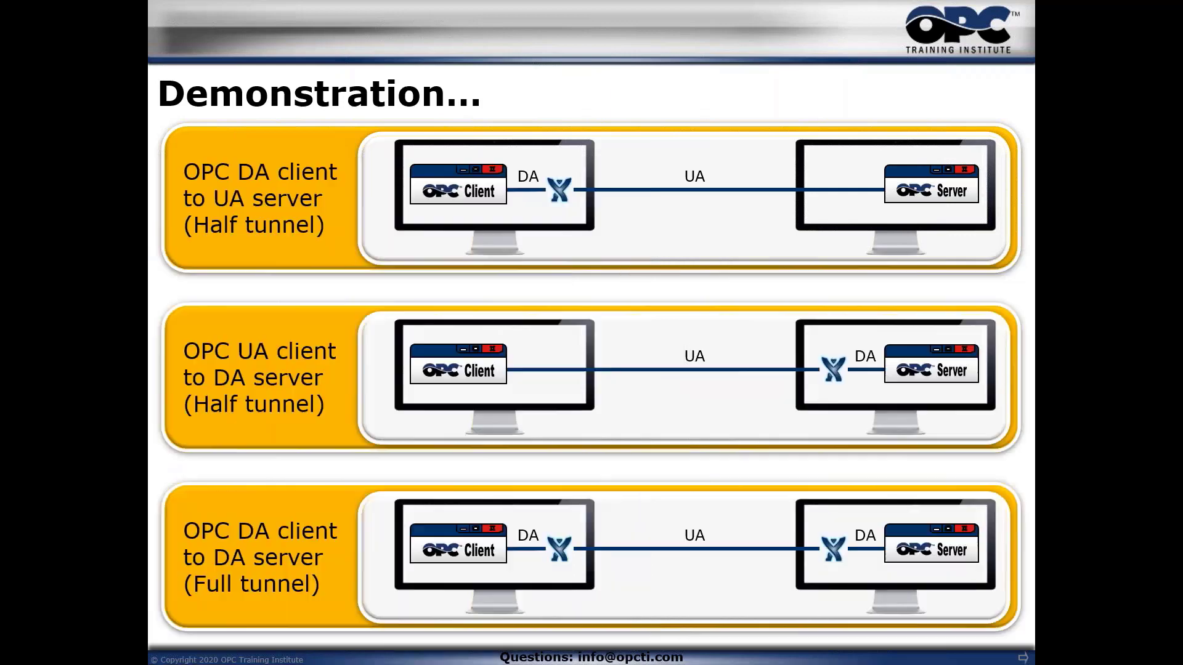
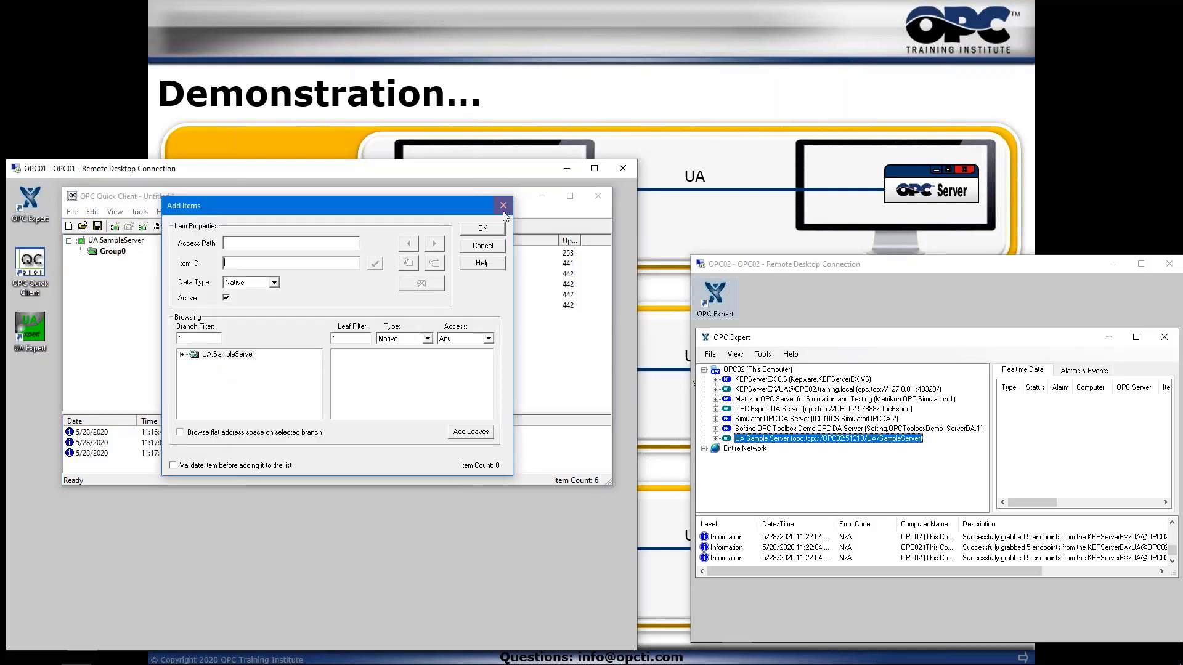
Cancel adding items in OPC Quick Client on OPC01 and examine the local and remote machine servers offered for a new connection
left_click(484, 245)
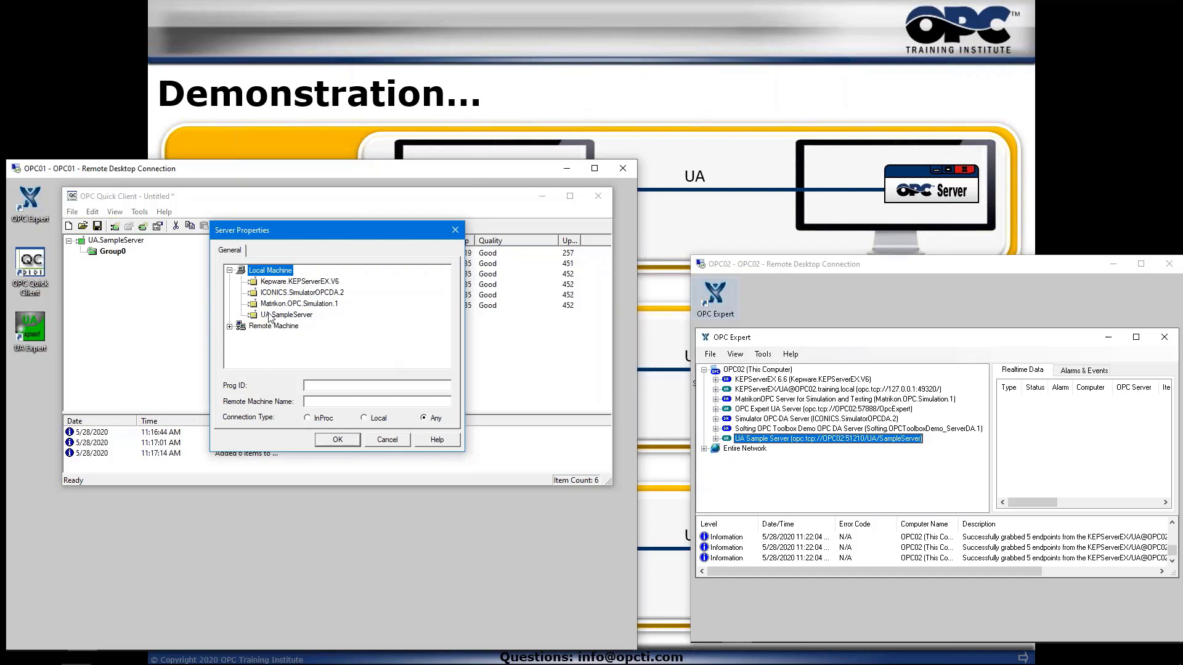
left_click(283, 282)
left_click(285, 293)
left_click(285, 303)
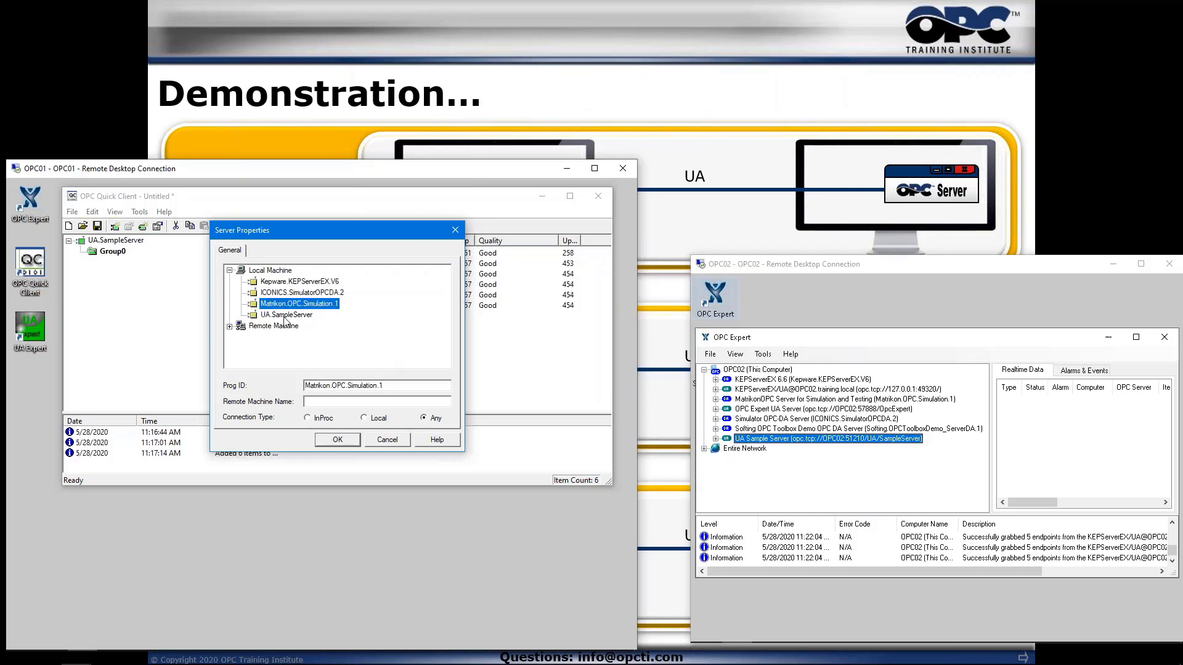
left_click(285, 315)
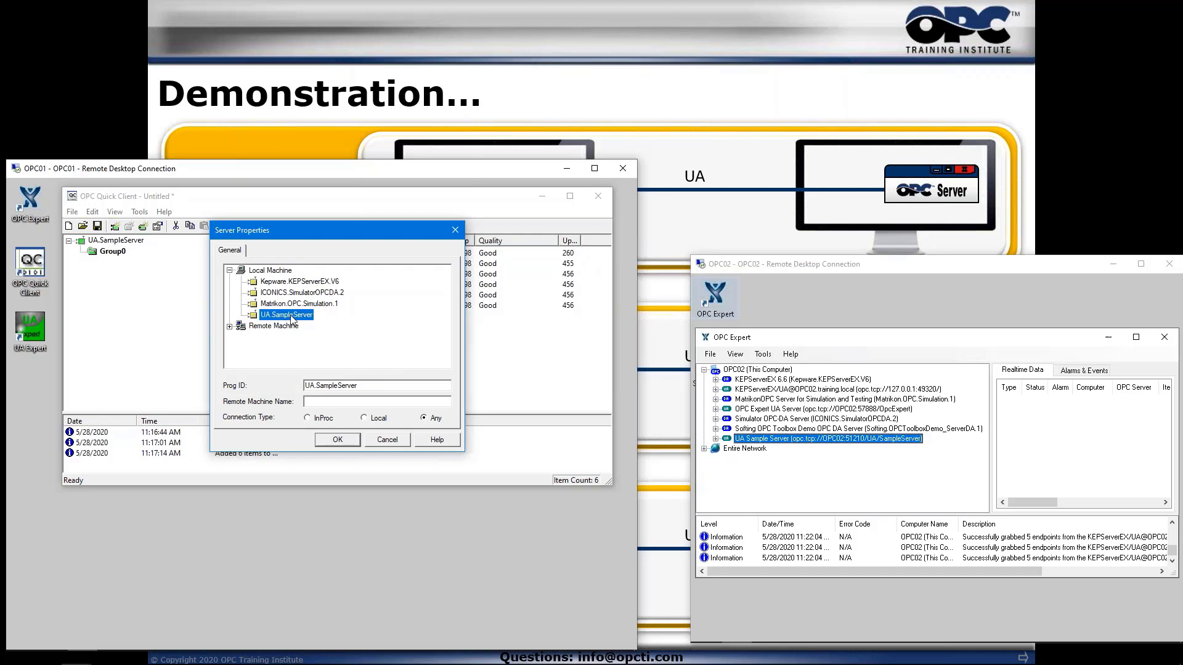
left_click(230, 326)
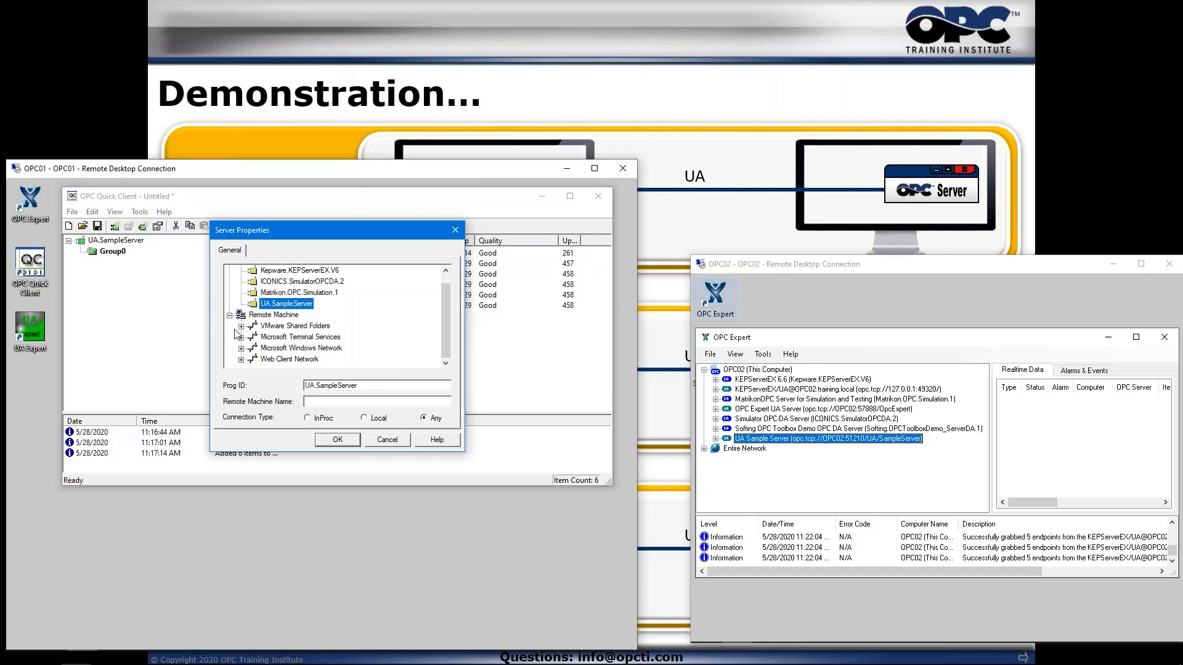
left_click(242, 349)
scroll(446, 341, "up", 1)
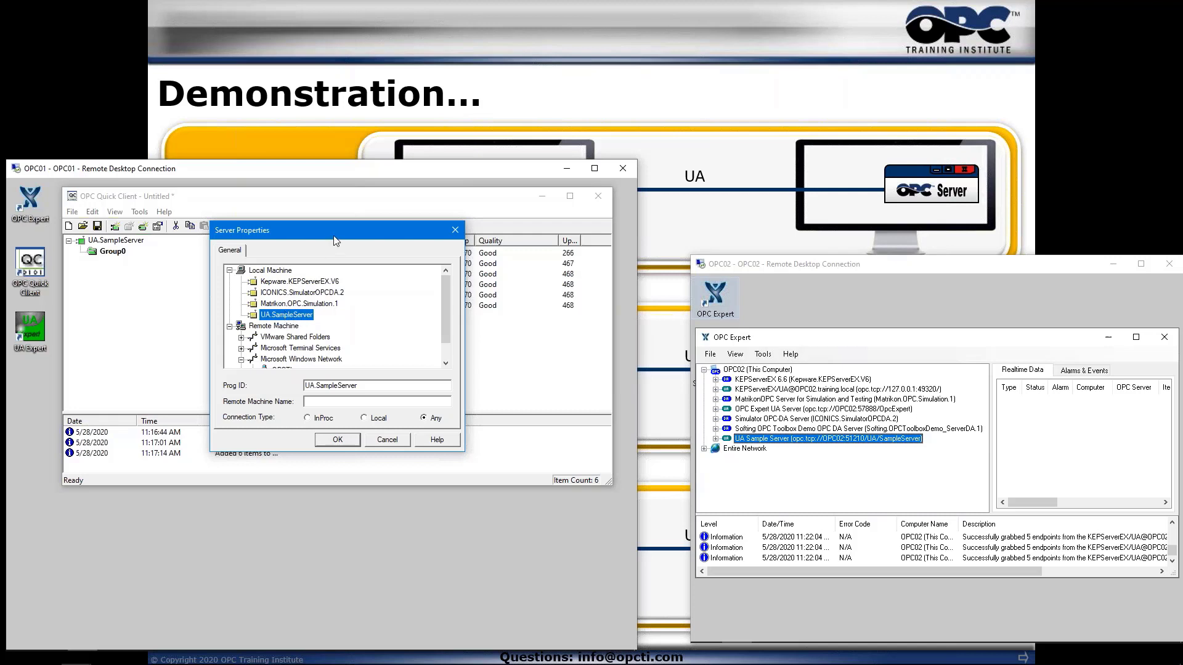
left_click_drag(333, 236, 357, 199)
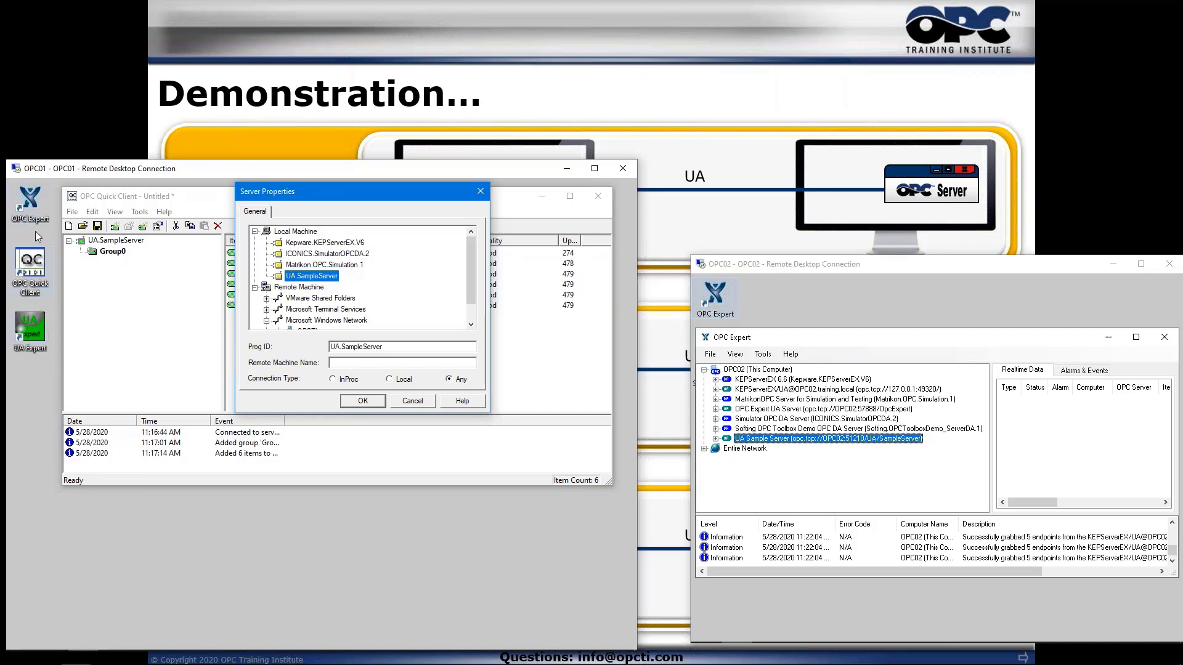
Start OPC Expert on the OPC01 remote desktop and add the computer opc02 to Entire Network
left_click(26, 203)
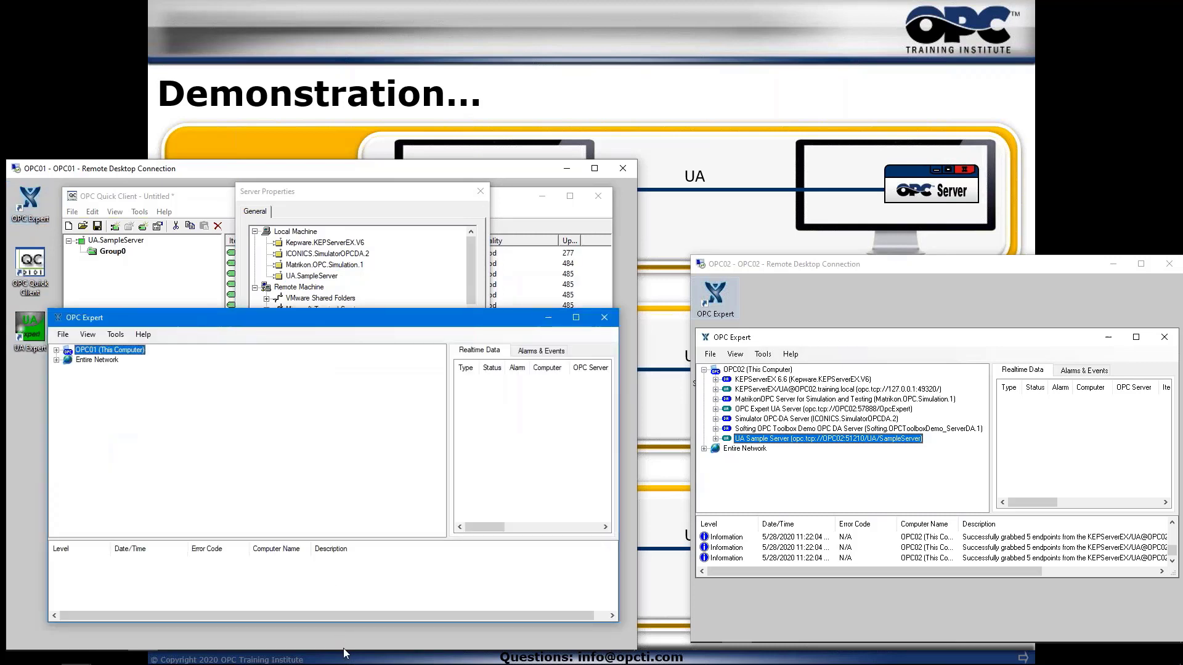
mouse_move(345, 650)
right_click(97, 363)
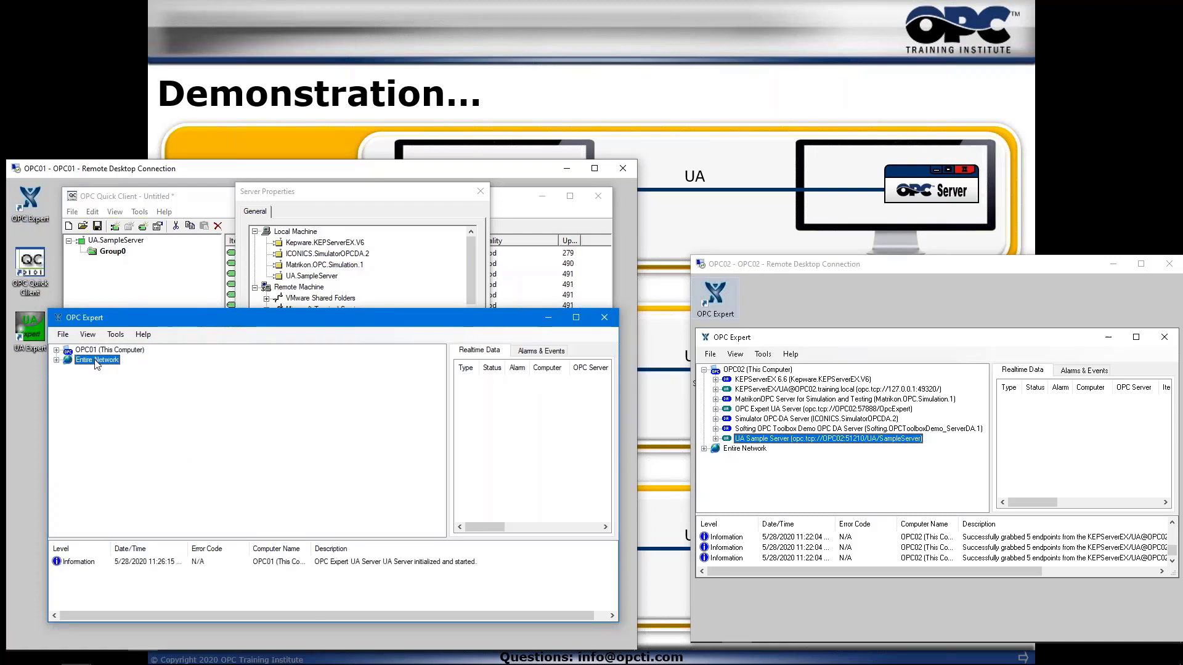
left_click(148, 367)
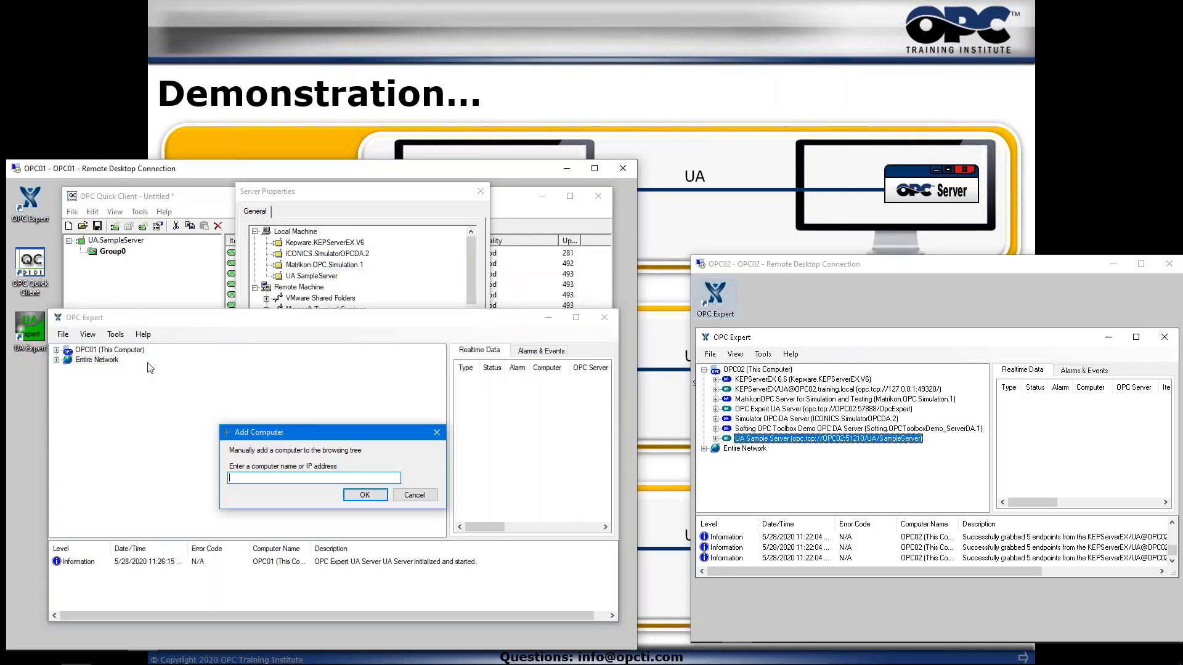
type("opc02")
key("Return")
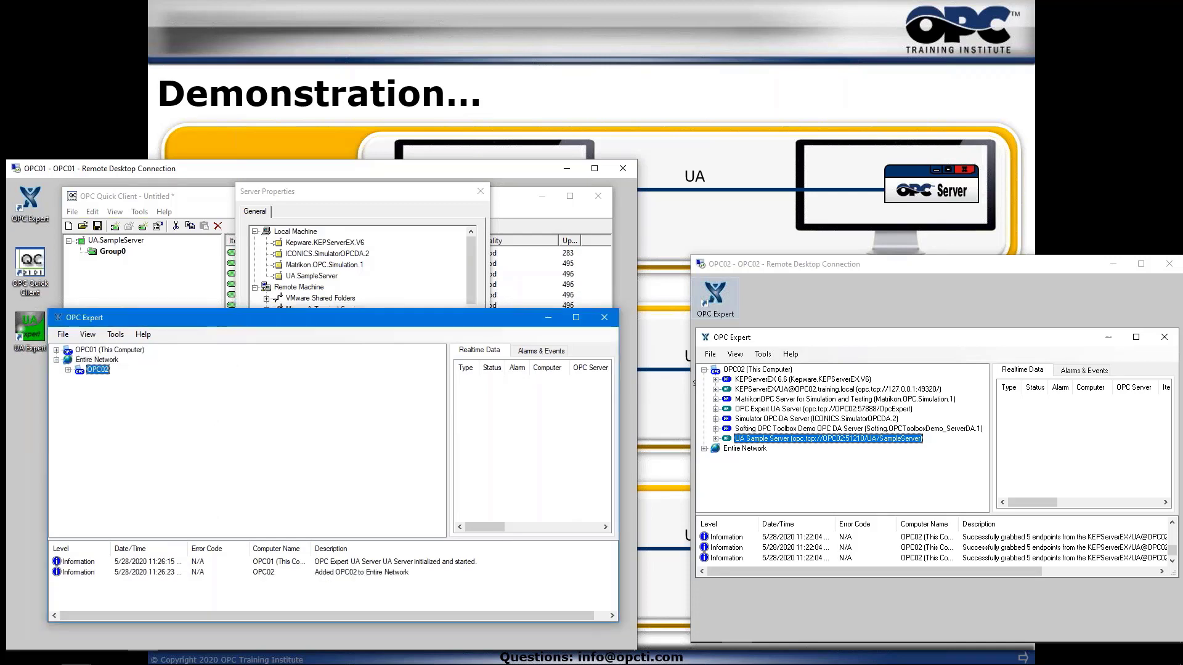
Import only the Simulator OPC-DA Server and the Softing OPC Toolbox Demo OPC DA Server from computer OPC02
right_click(102, 370)
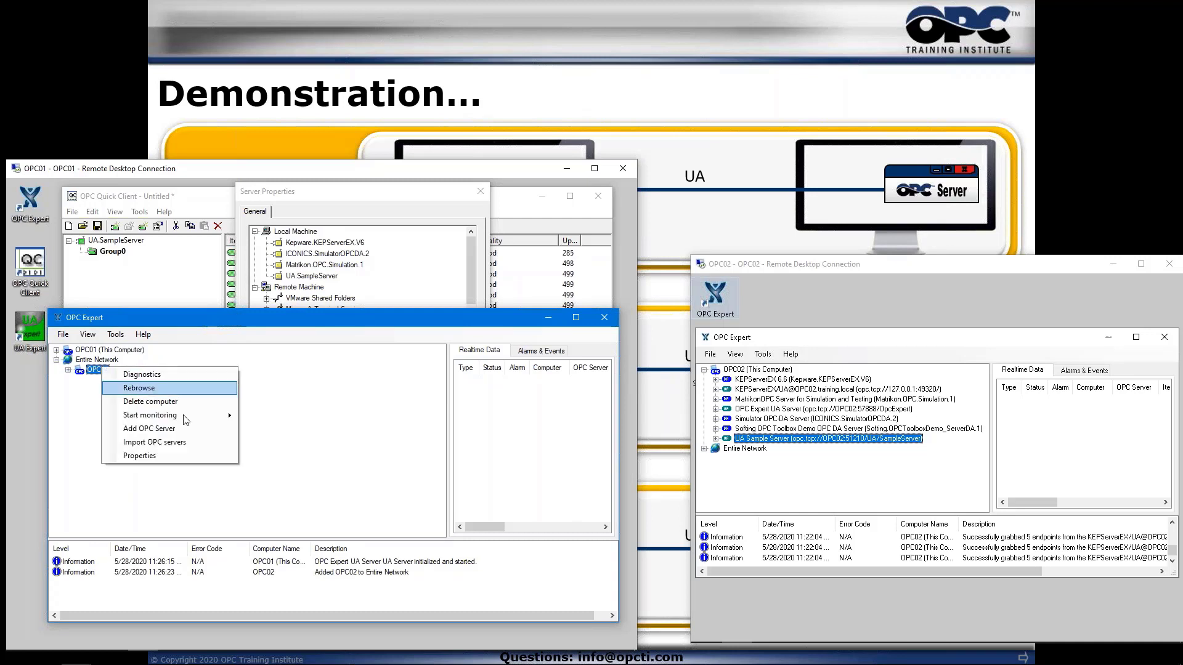
left_click(202, 449)
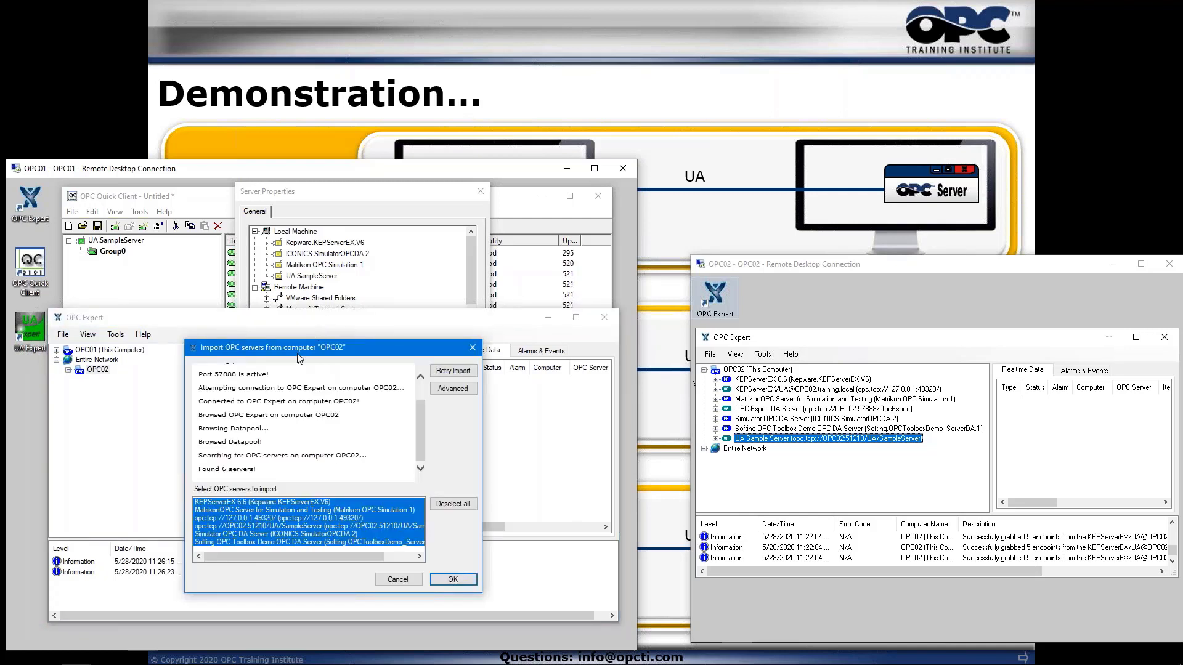
left_click(220, 511)
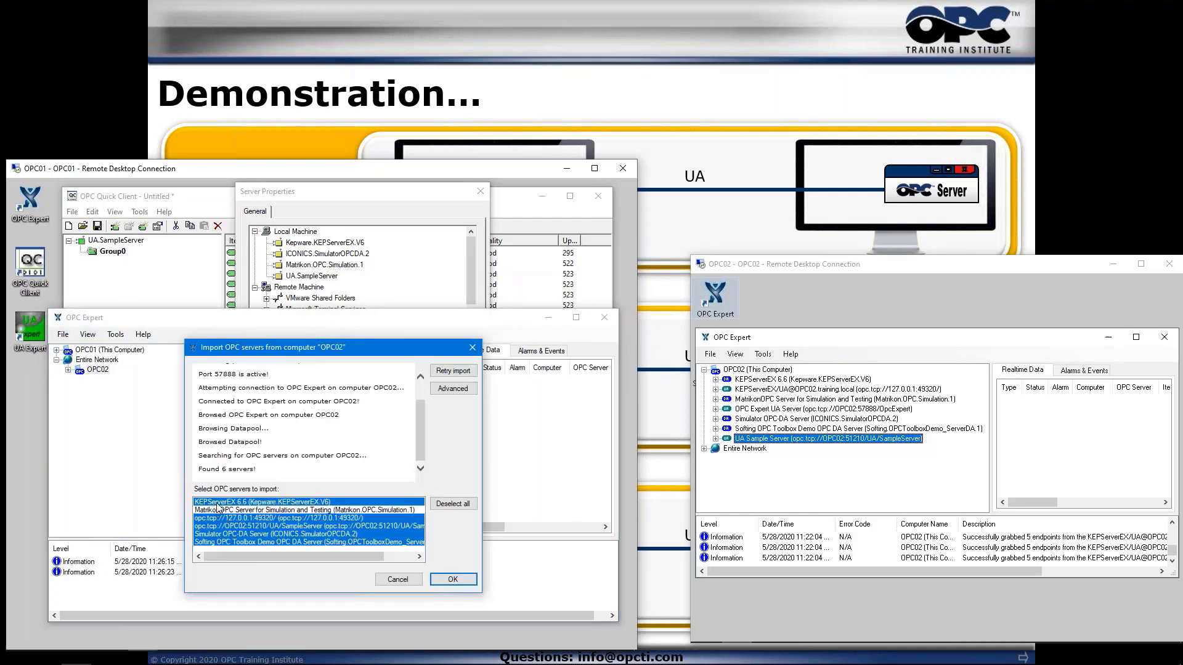
left_click(221, 503)
left_click(222, 527)
left_click(222, 519)
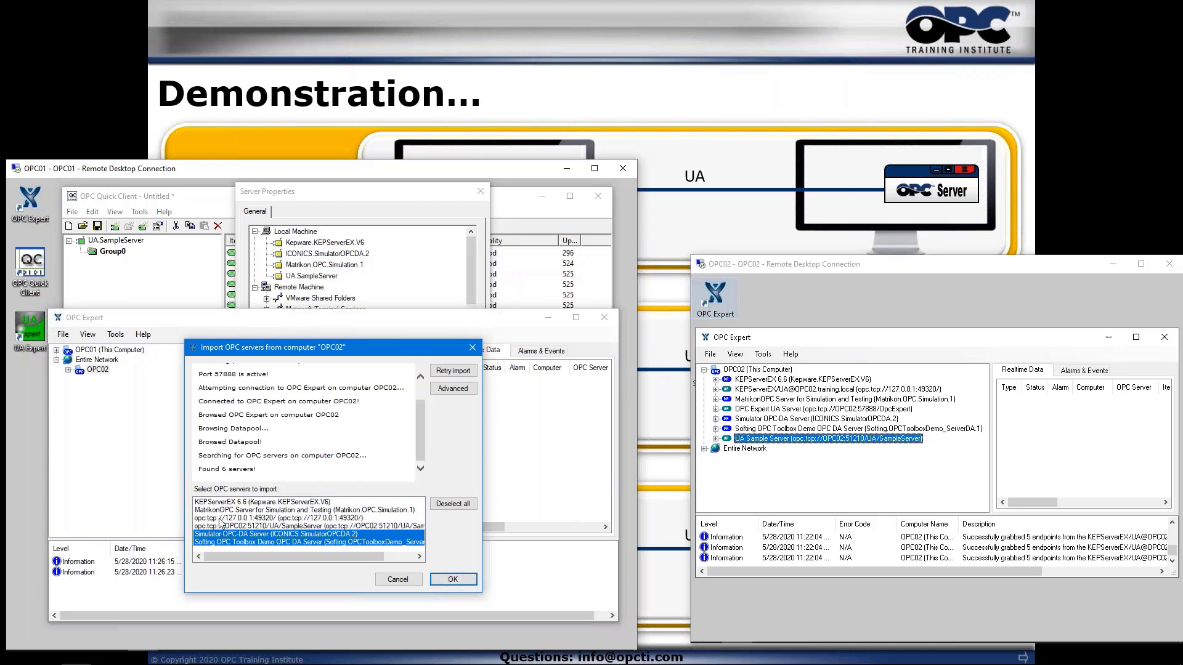
left_click(225, 535)
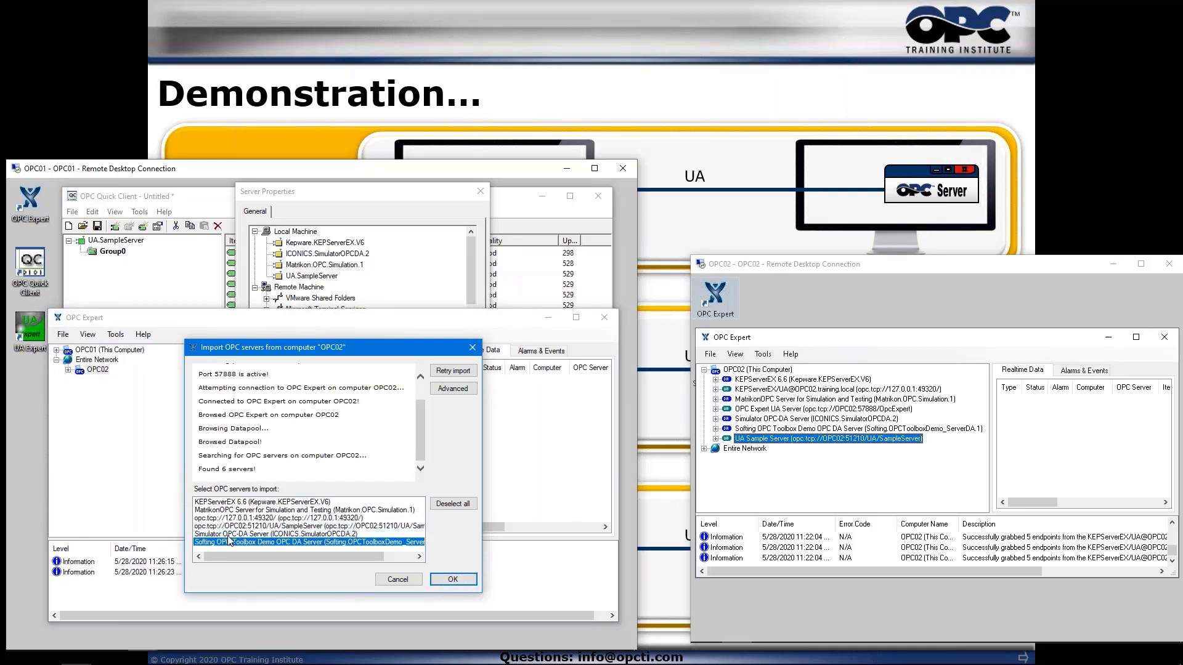
left_click(227, 534)
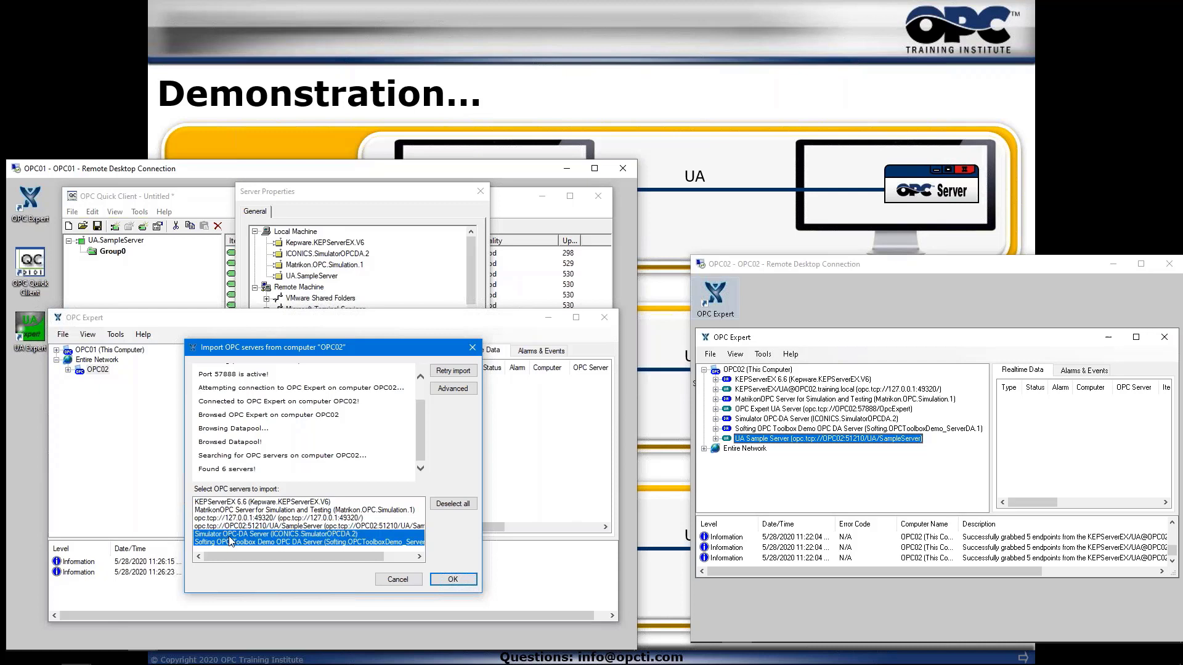
left_click(456, 583)
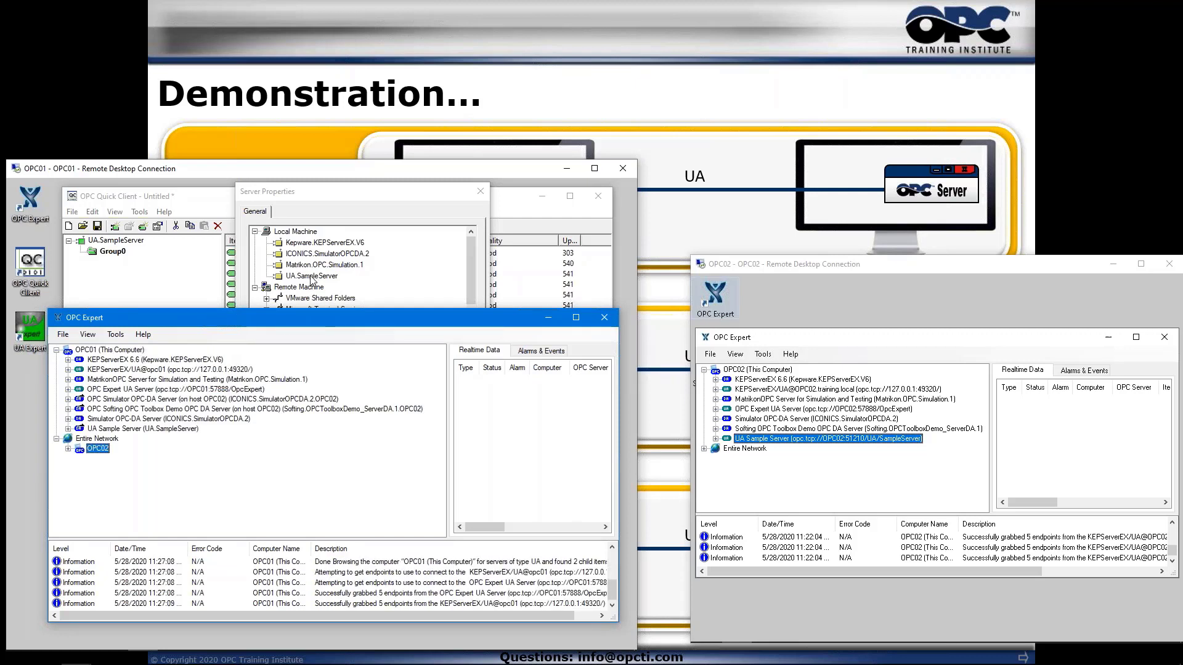
Compare the imported OPC02 servers with the local servers under OPC01 (This Computer), and close the OPC Expert window on OPC01
left_click(97, 410)
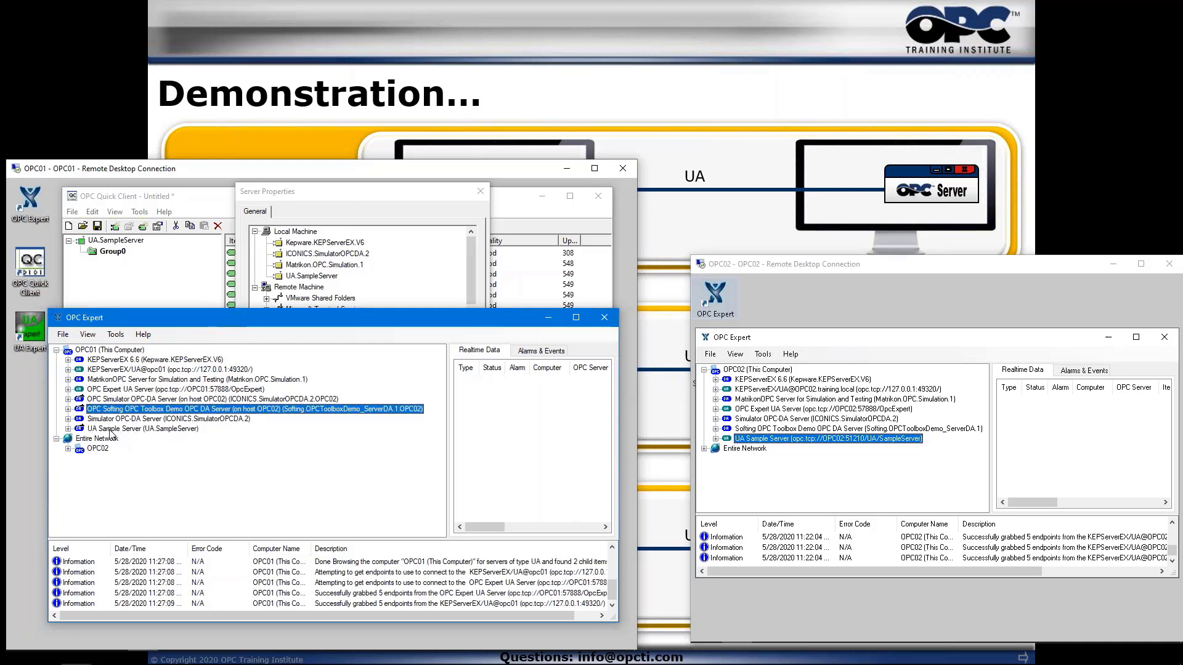
left_click(109, 430)
left_click(108, 400)
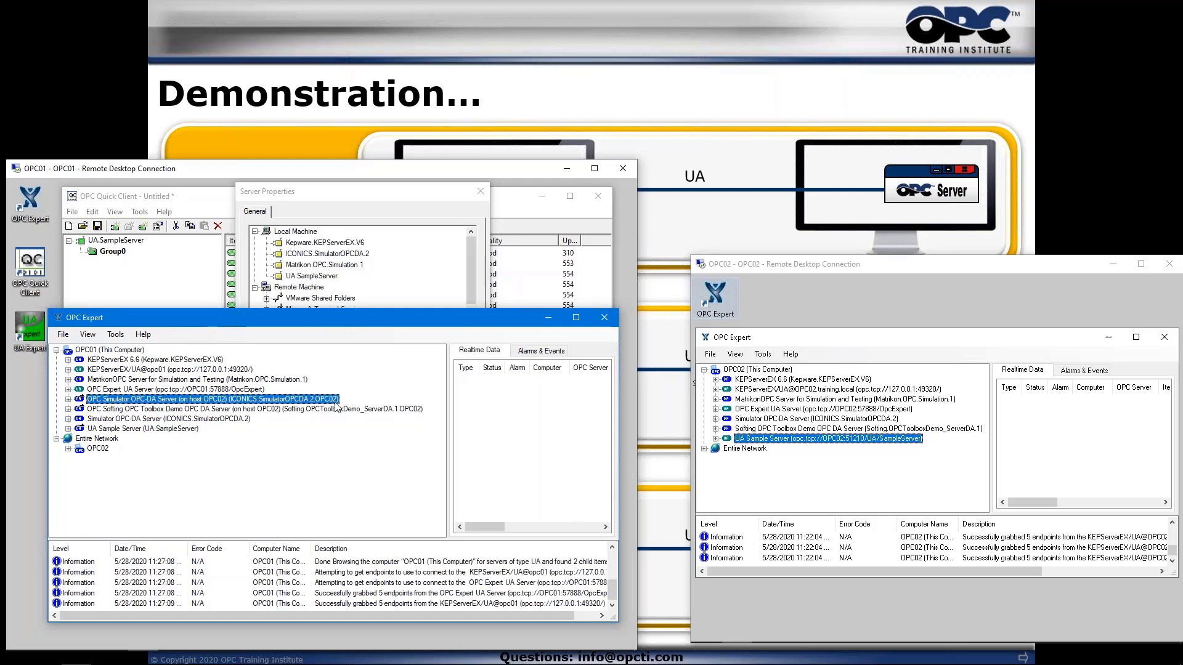
left_click(123, 421)
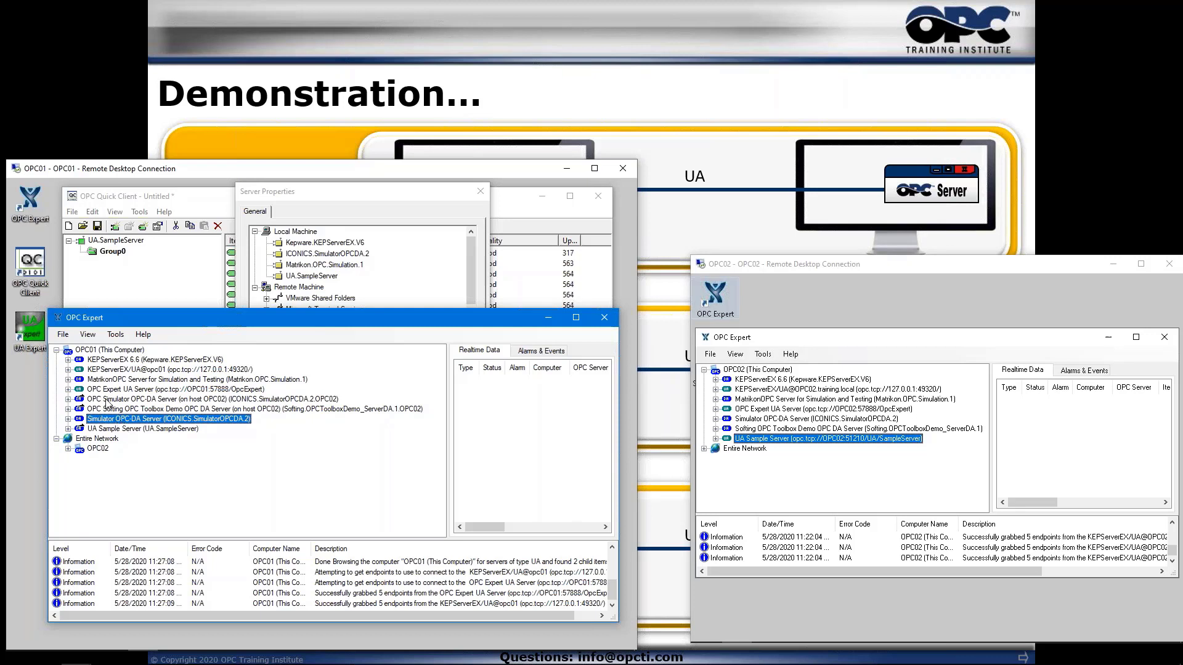
left_click(108, 400)
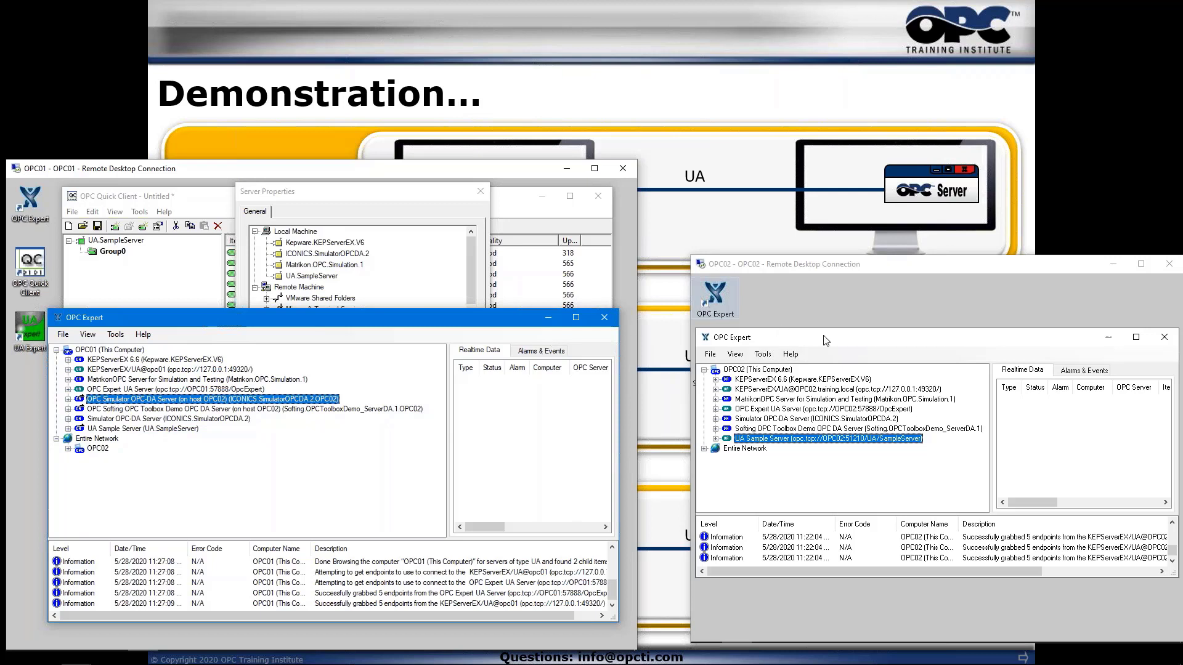
left_click(105, 410)
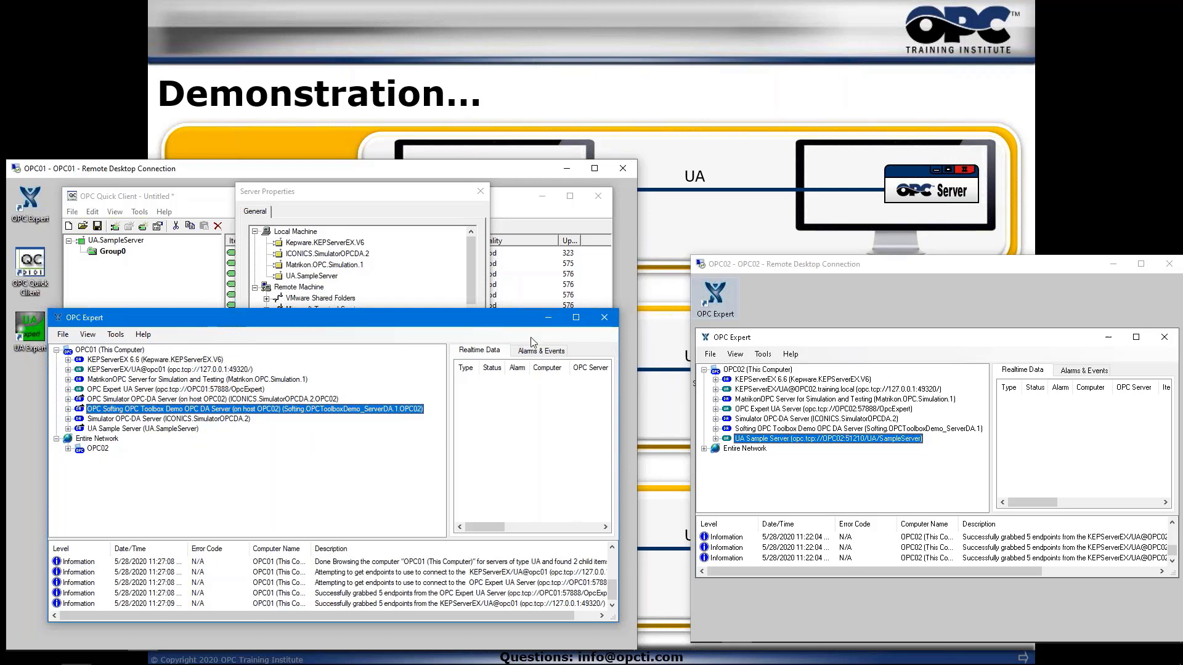
left_click(605, 318)
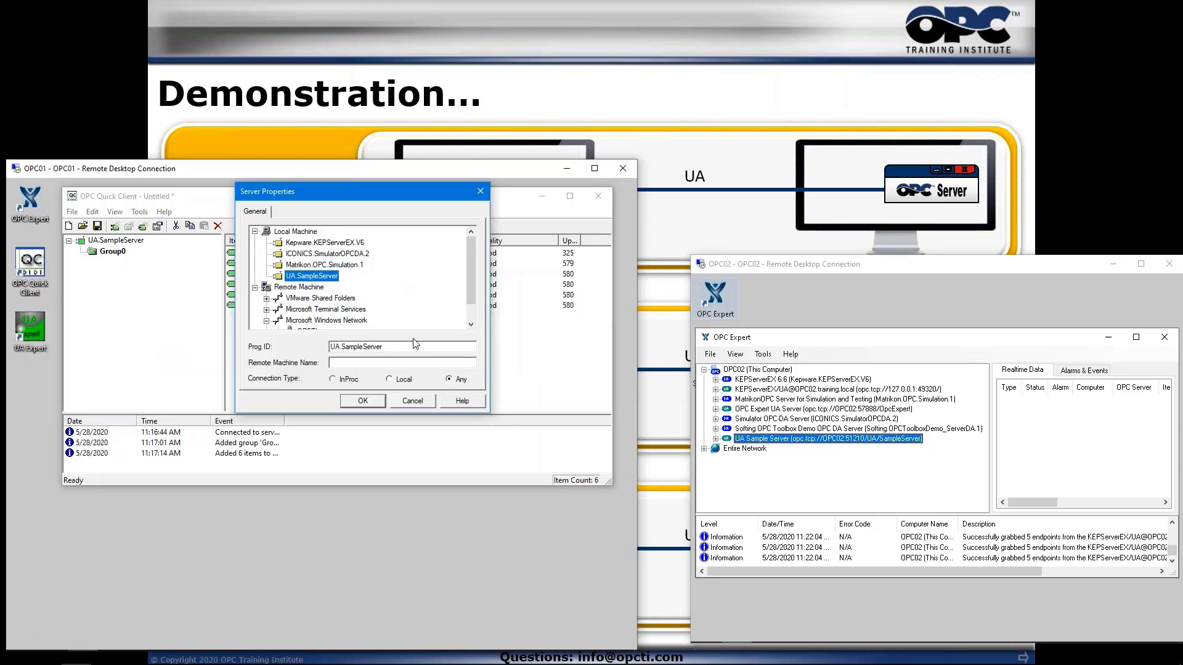
Check the local servers in the Server Properties dialog left open in OPC Quick Client and cancel it
left_click(304, 246)
left_click(304, 254)
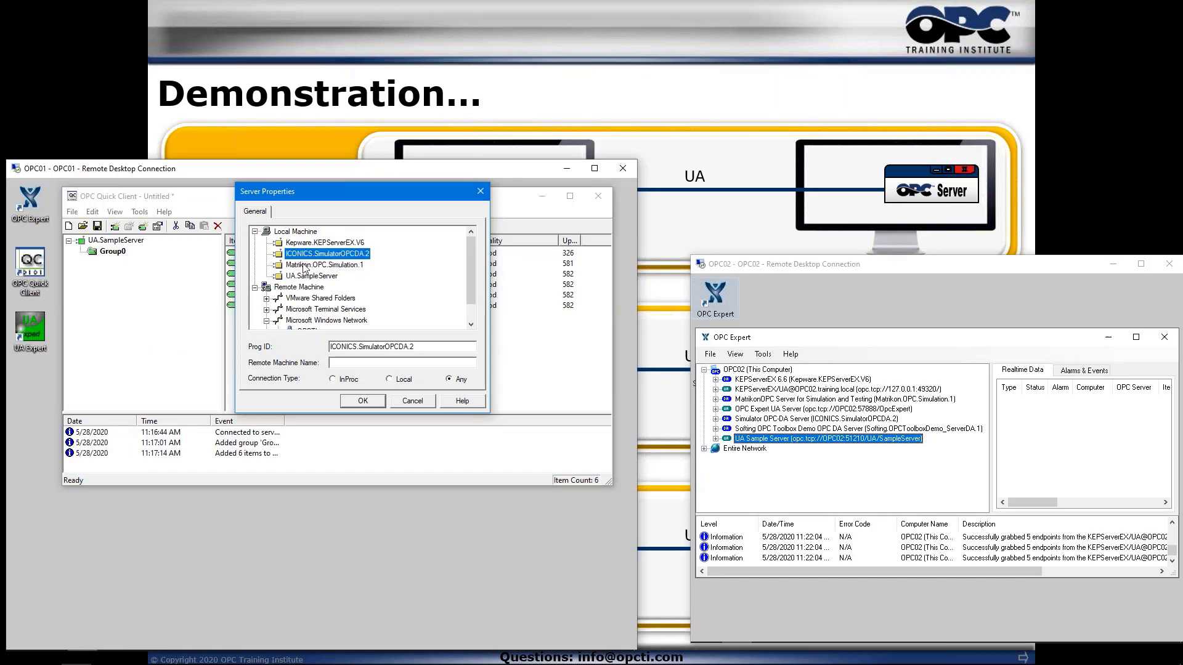
left_click(302, 265)
left_click(305, 276)
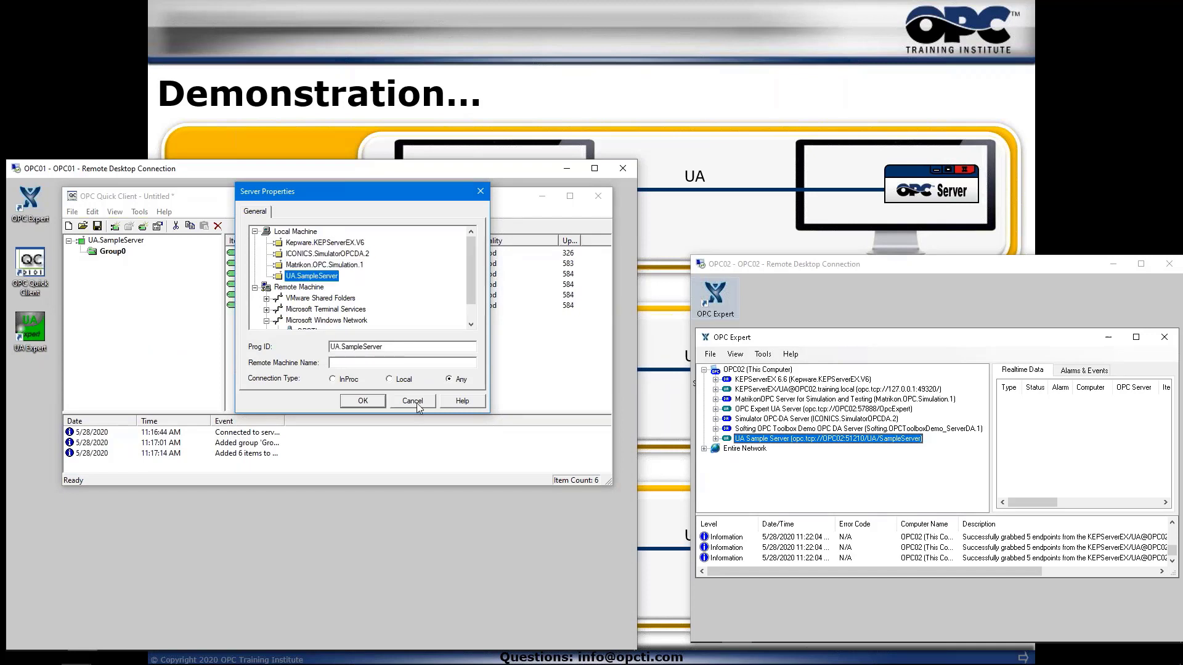
left_click(412, 401)
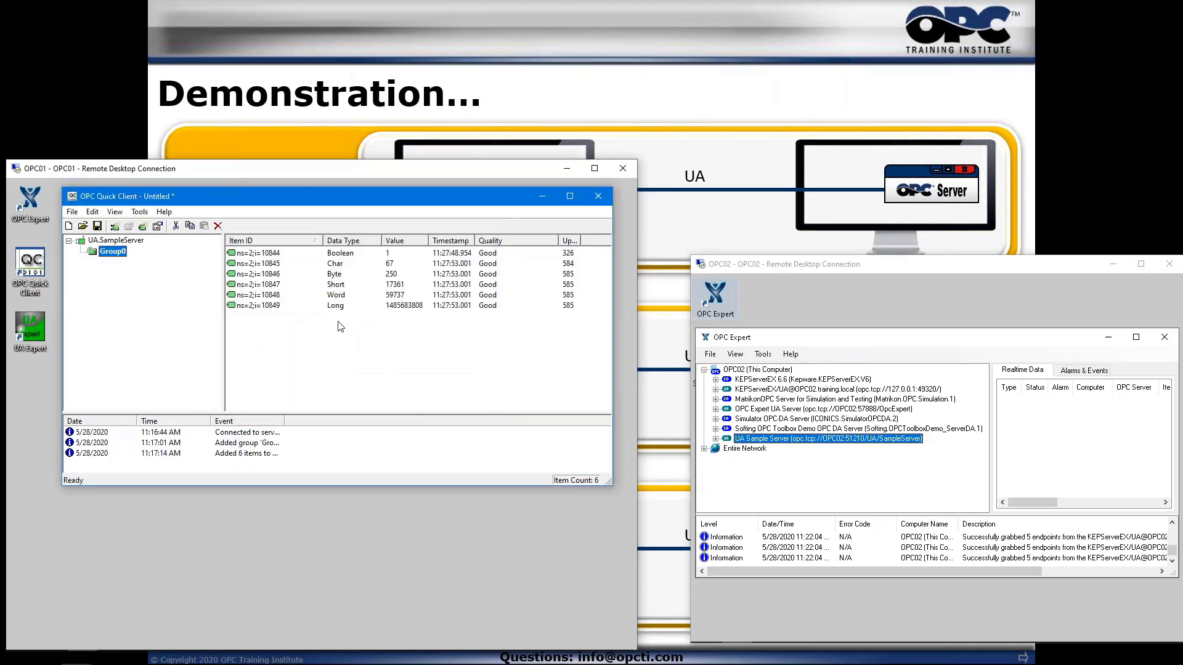
Start a new server connection in OPC Quick Client and compare the local servers' Prog IDs, especially the two ending in OPC02
left_click(116, 227)
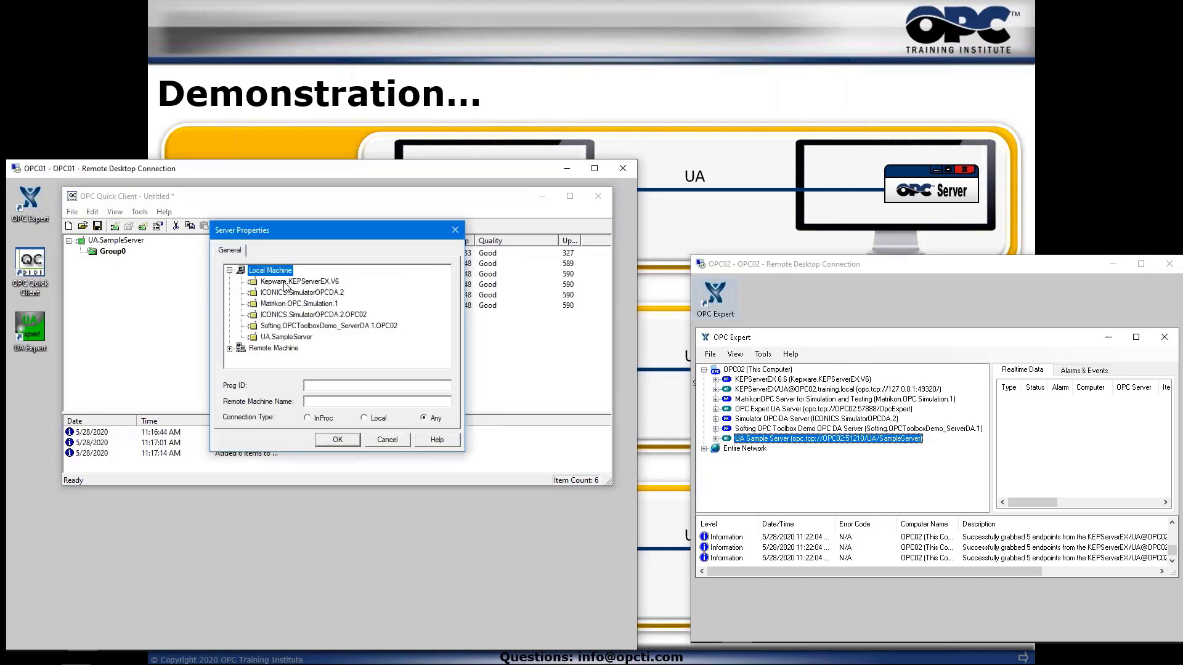
left_click(286, 282)
left_click(289, 293)
left_click(290, 304)
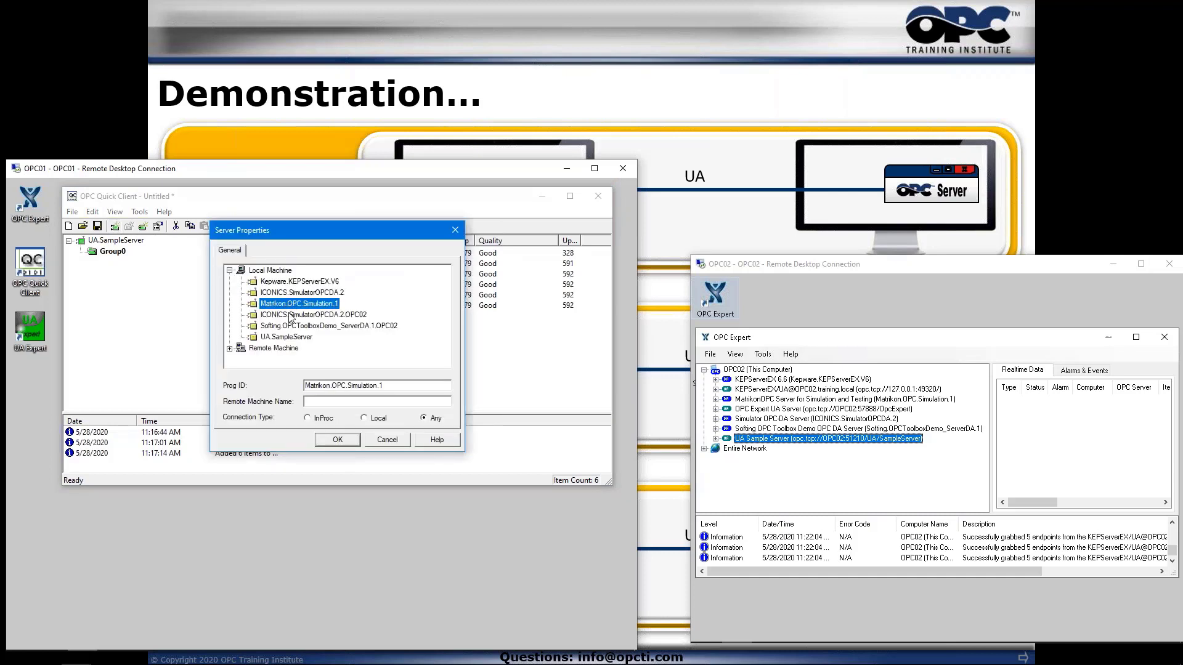
left_click(290, 315)
left_click(290, 325)
left_click(280, 337)
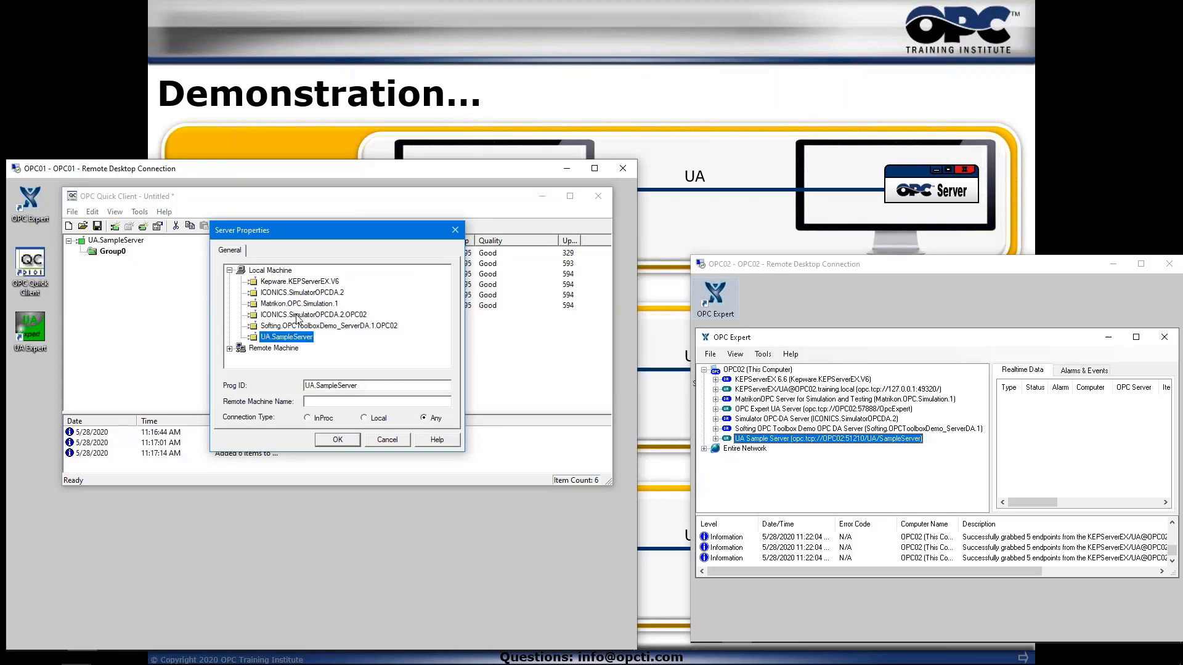
left_click(296, 316)
left_click(301, 326)
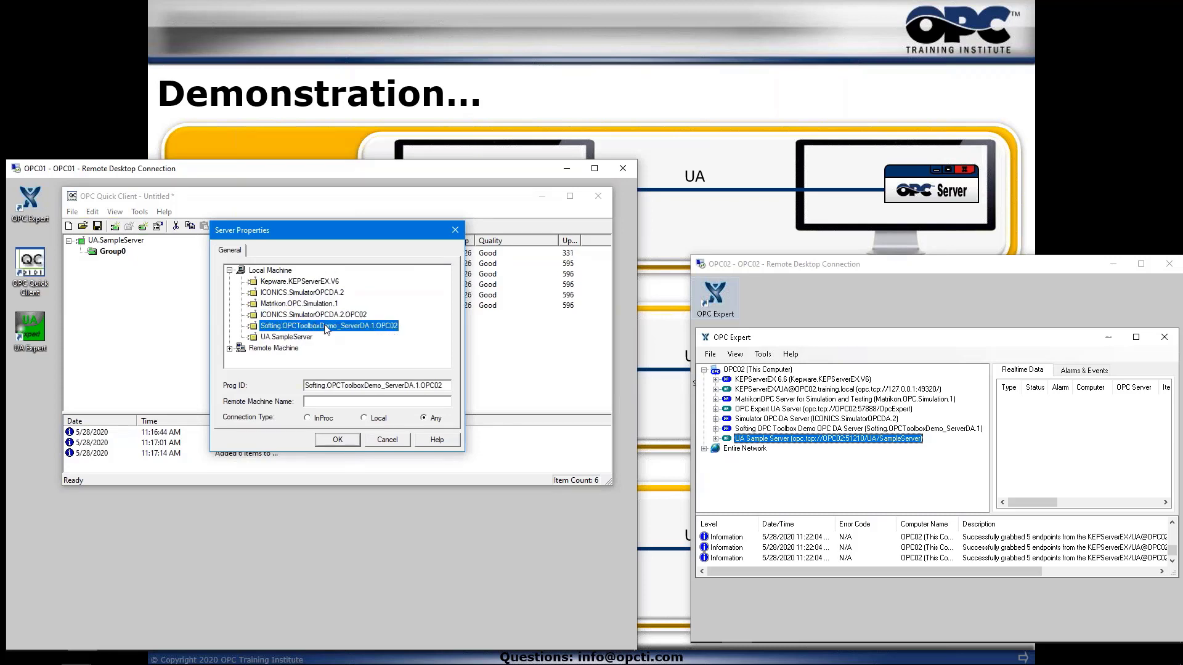
key("Up")
key("Down")
key("Up")
key("Down")
key("Up")
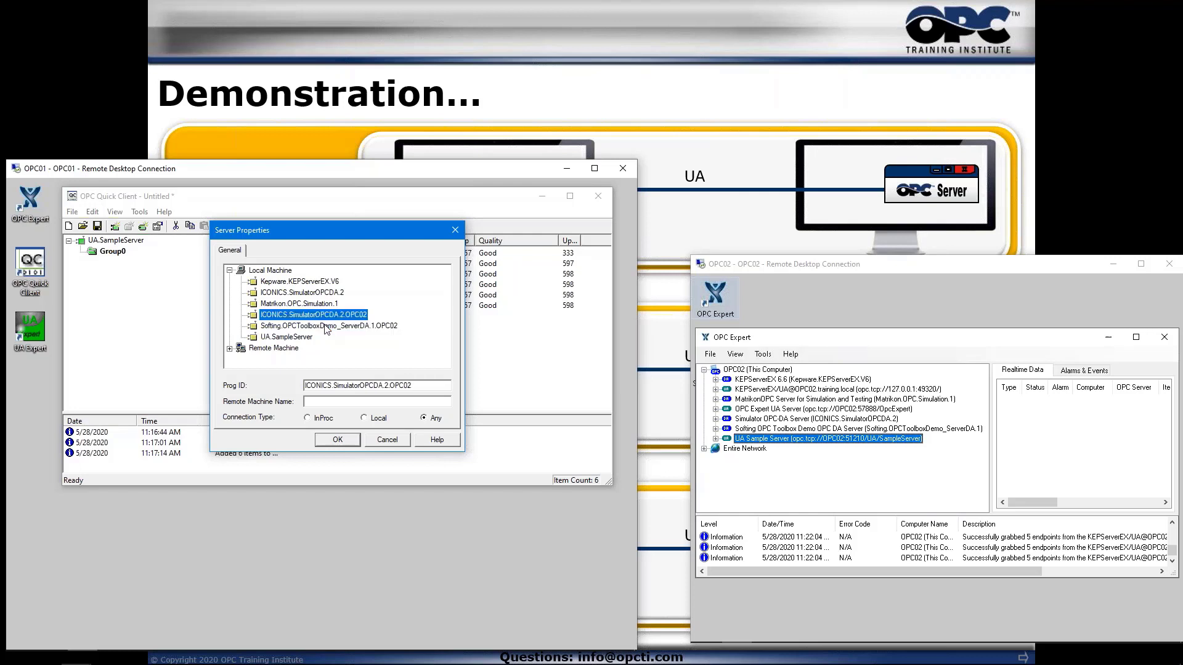
key("Down")
key("Up")
key("Down")
key("Up")
Connect to the local server Softing.OPCToolboxDemo_ServerDA.1.OPC02 and add a group to it with the default properties
left_click(308, 329)
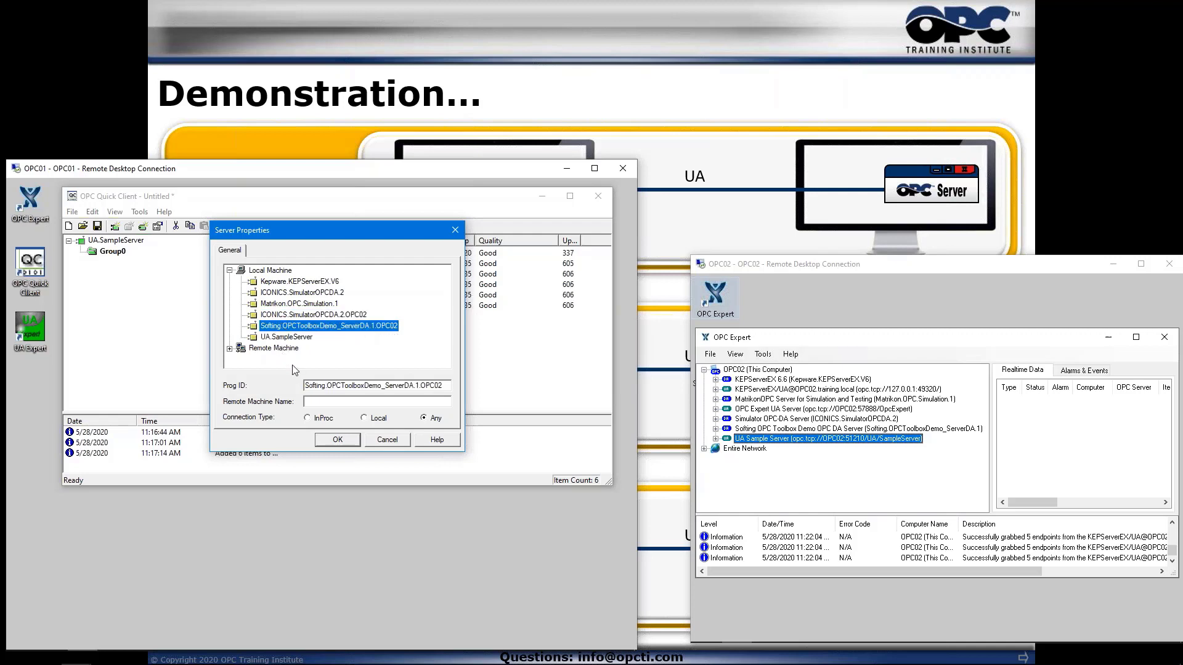
left_click(338, 441)
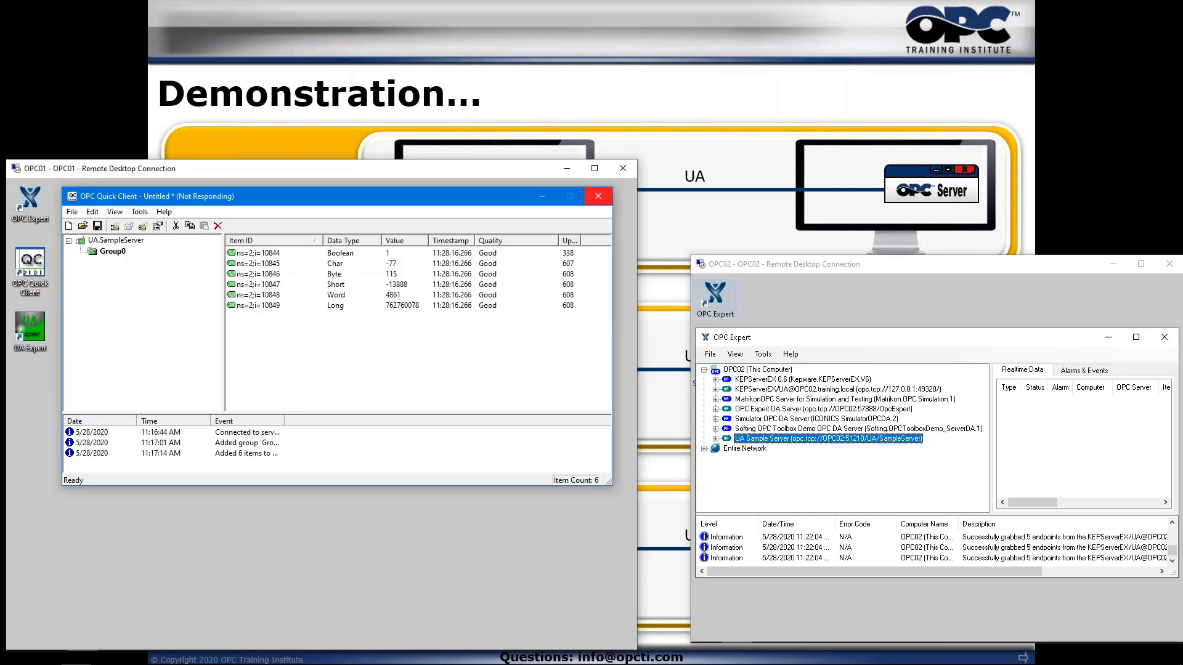
left_click(127, 227)
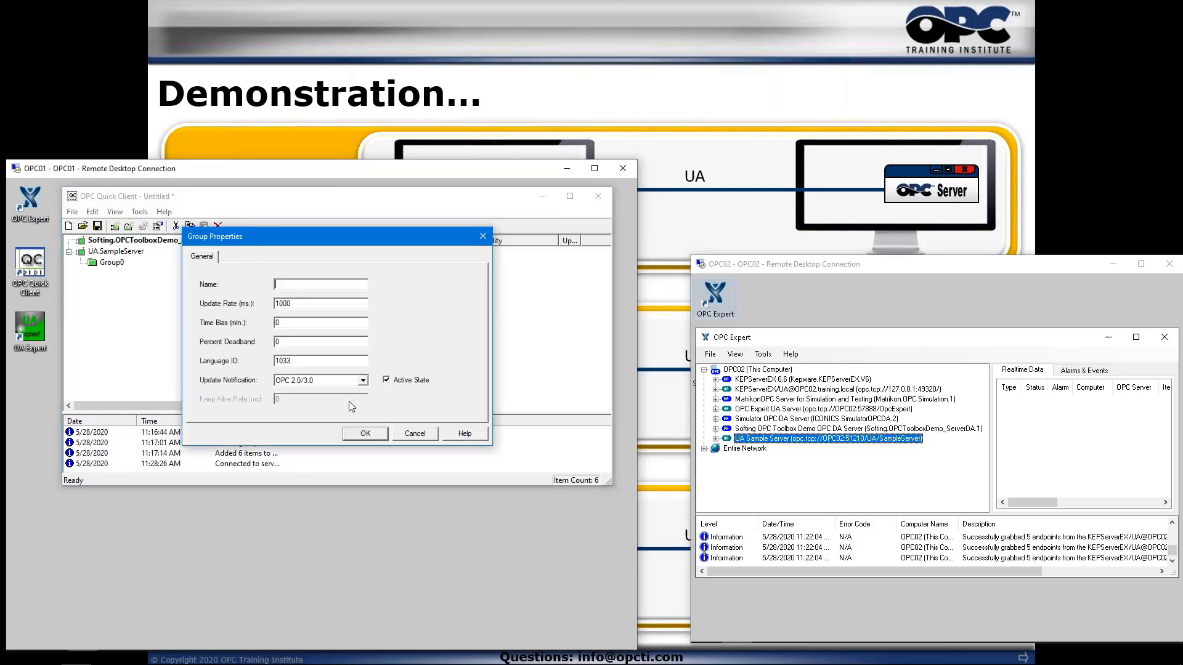
left_click(365, 434)
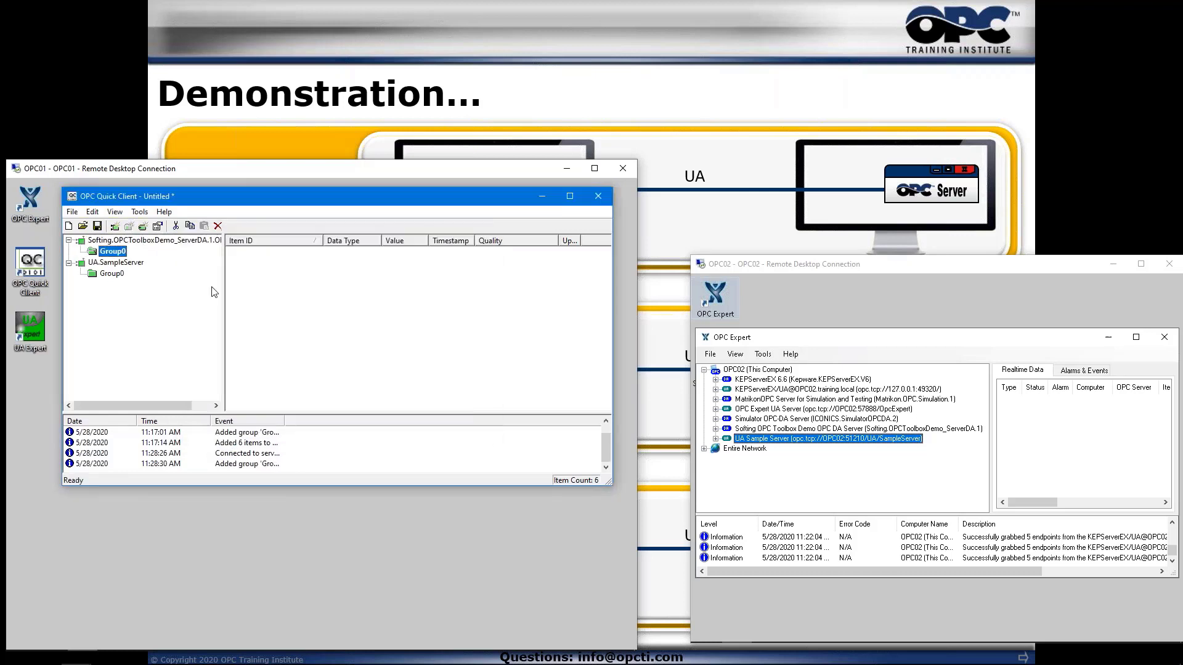
Add the maths items sin, cos, tan, automatic angle change and automatic change period to the Softing group, and return to the Demonstration slide
left_click(143, 227)
left_click(183, 356)
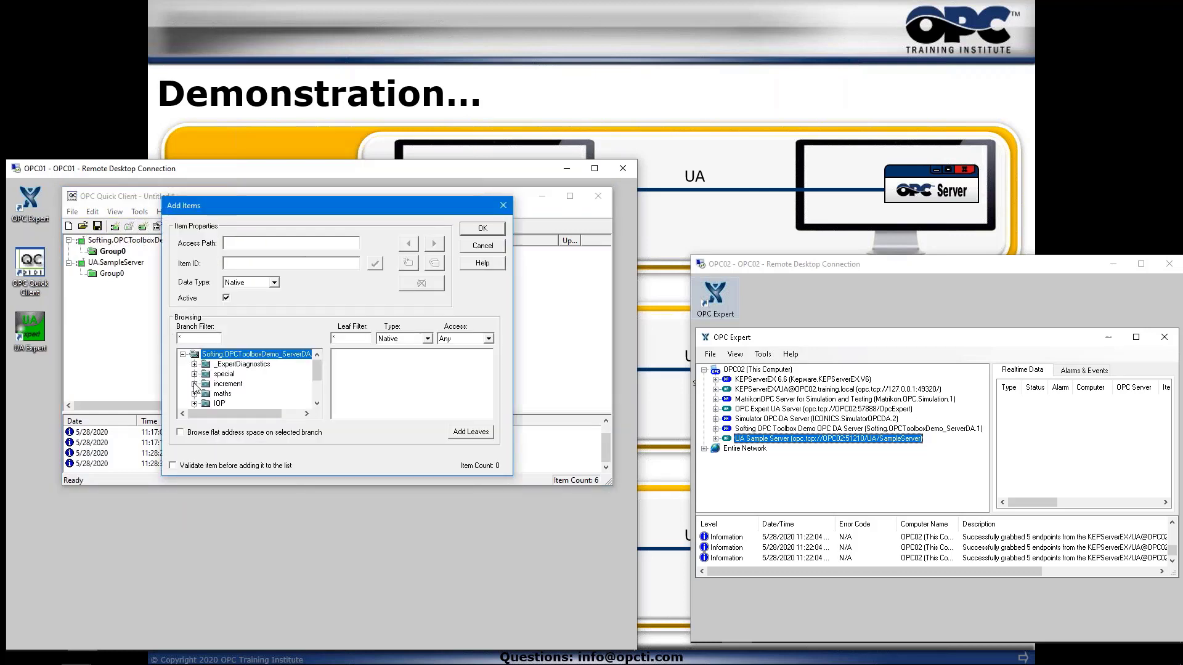
left_click(217, 395)
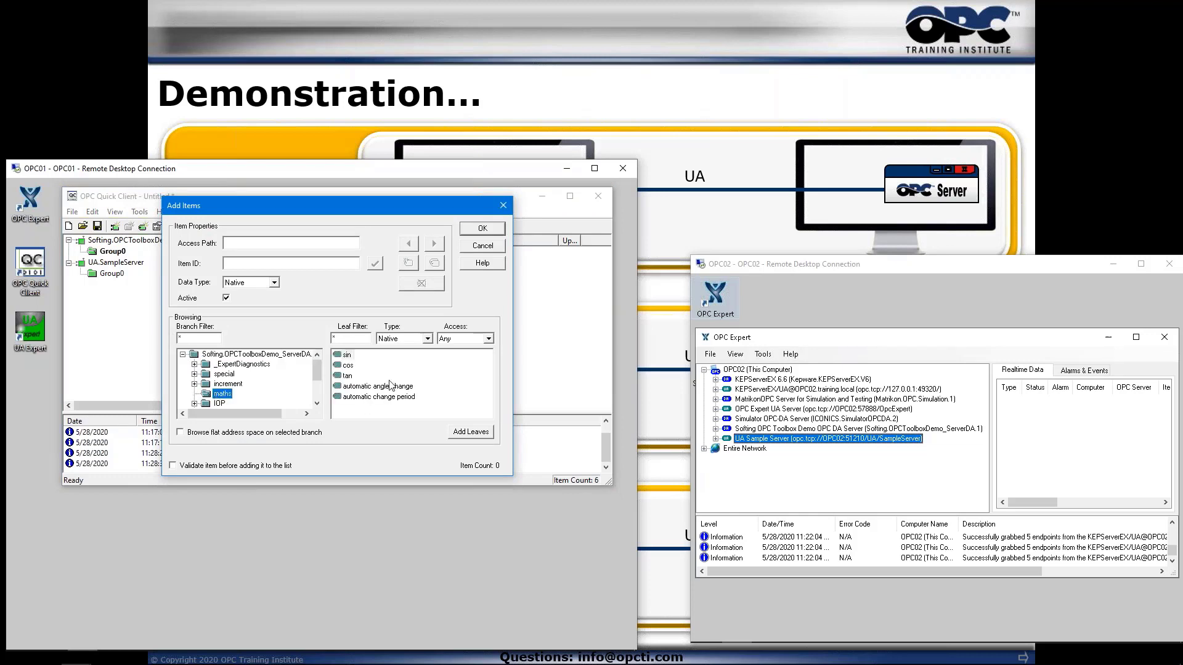
left_click_drag(435, 359, 333, 407)
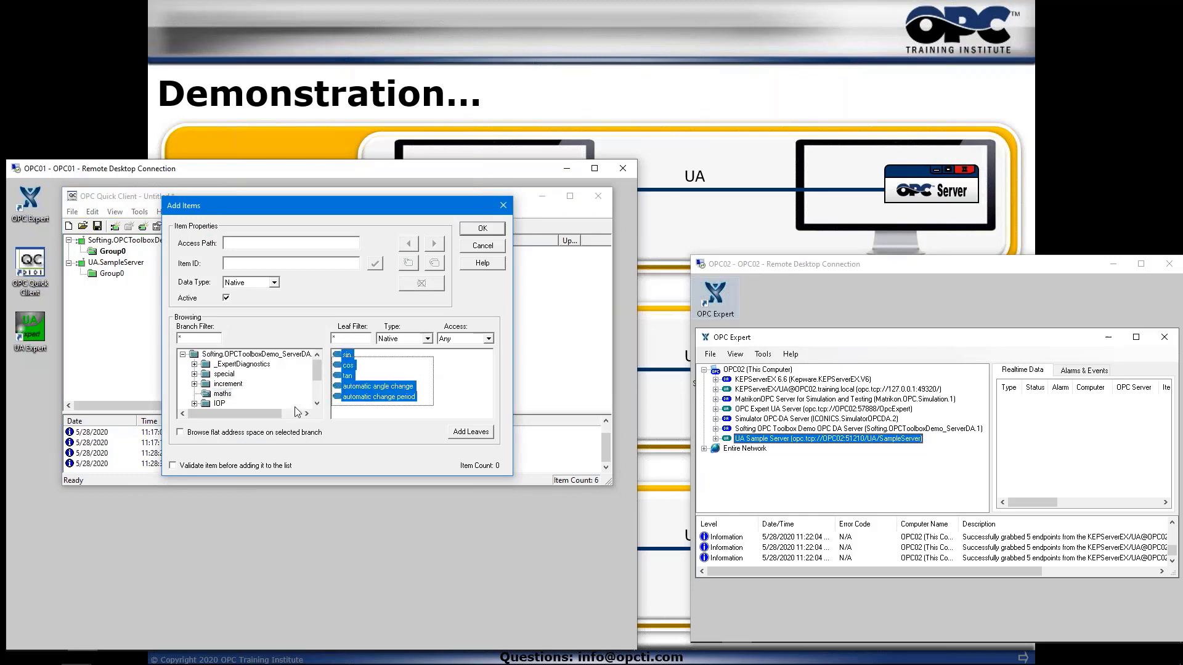
left_click(479, 435)
left_click(478, 228)
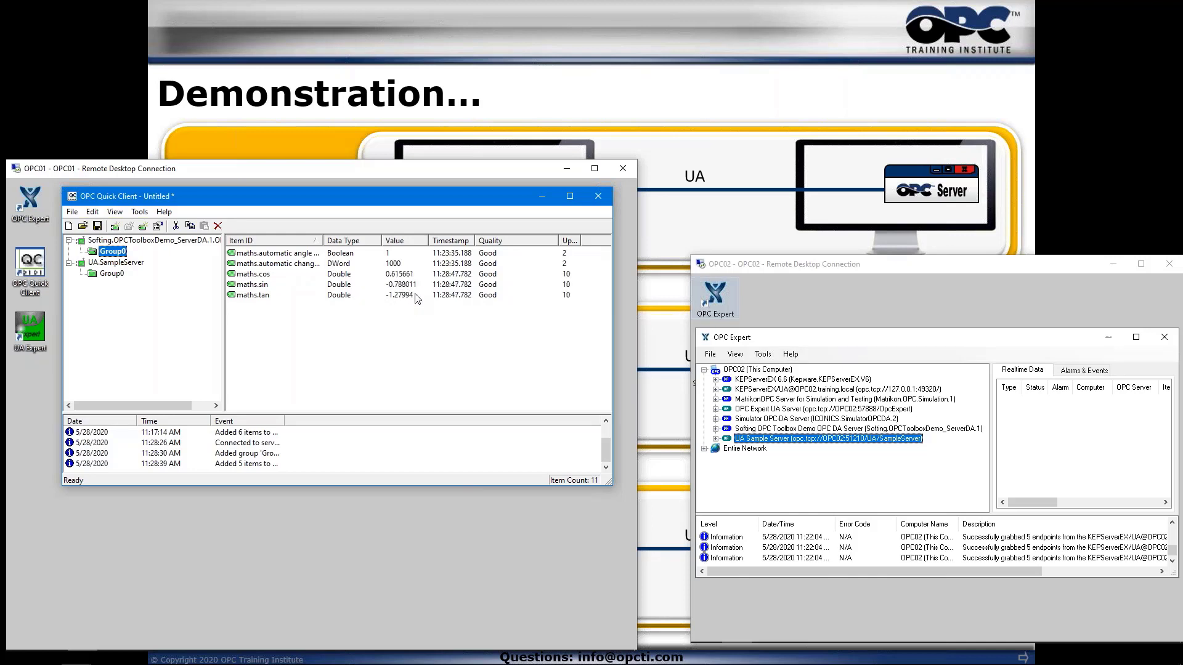
left_click(701, 226)
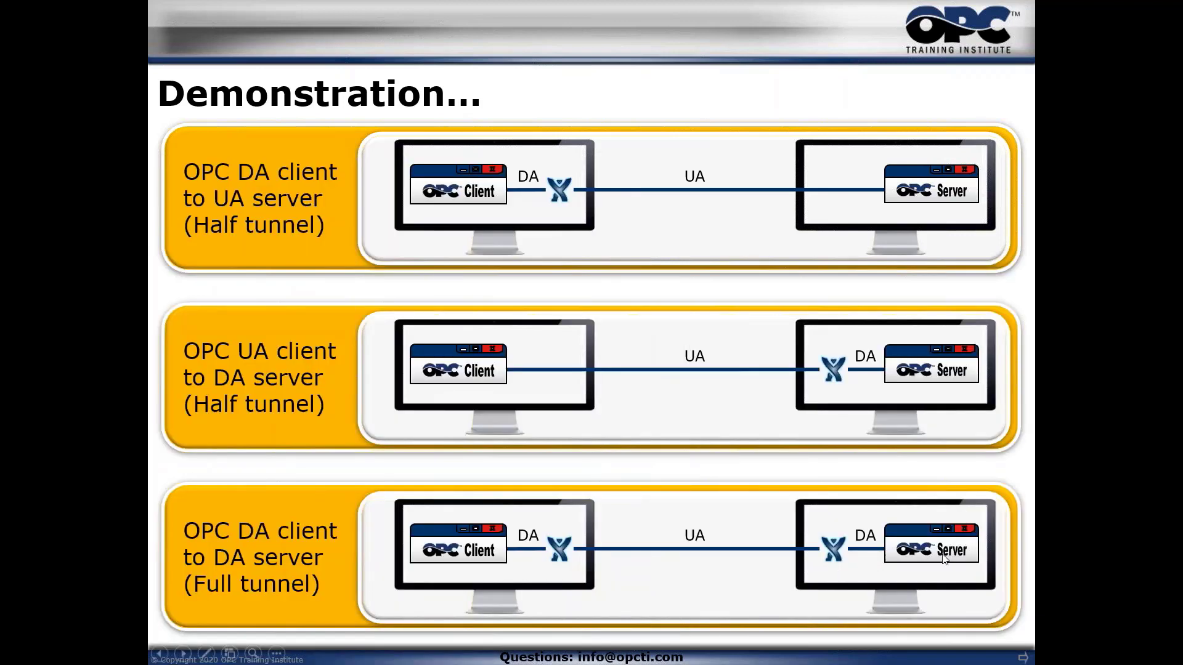